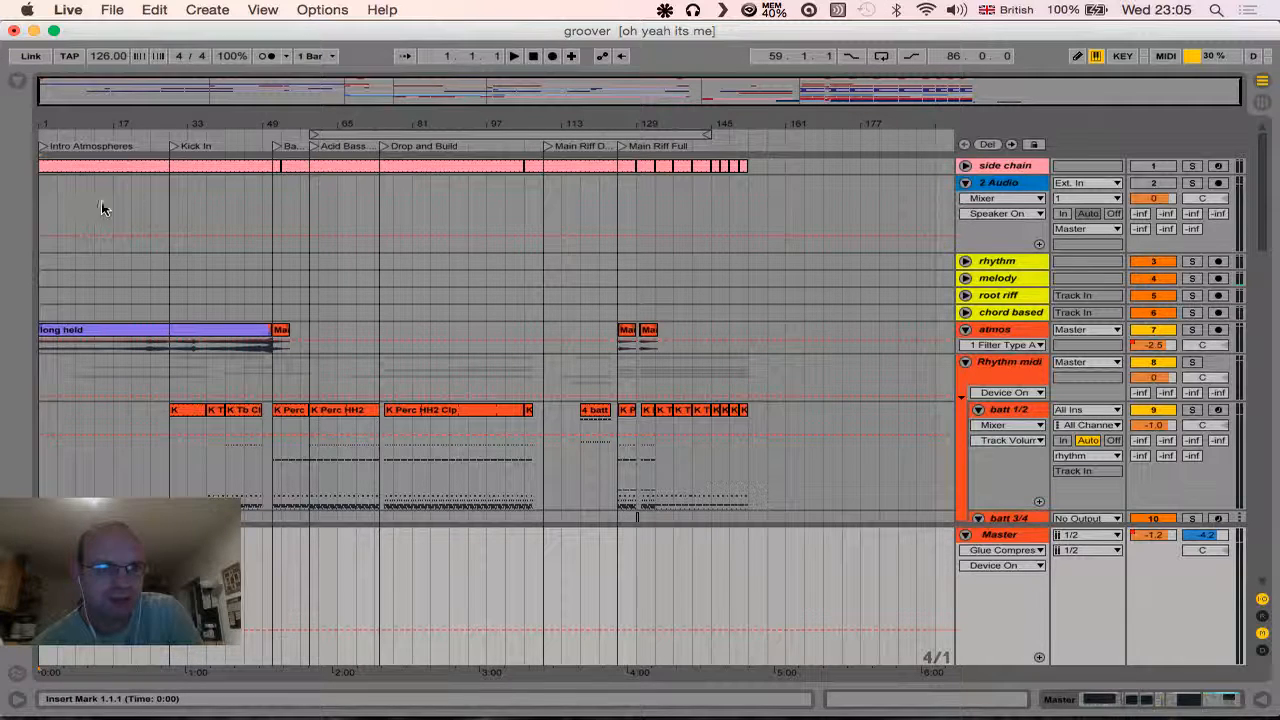
# - Play the arrangement briefly from about bar 40, within the Kick In section, and stop it
pyautogui.click(222, 146)
pyautogui.press('space')
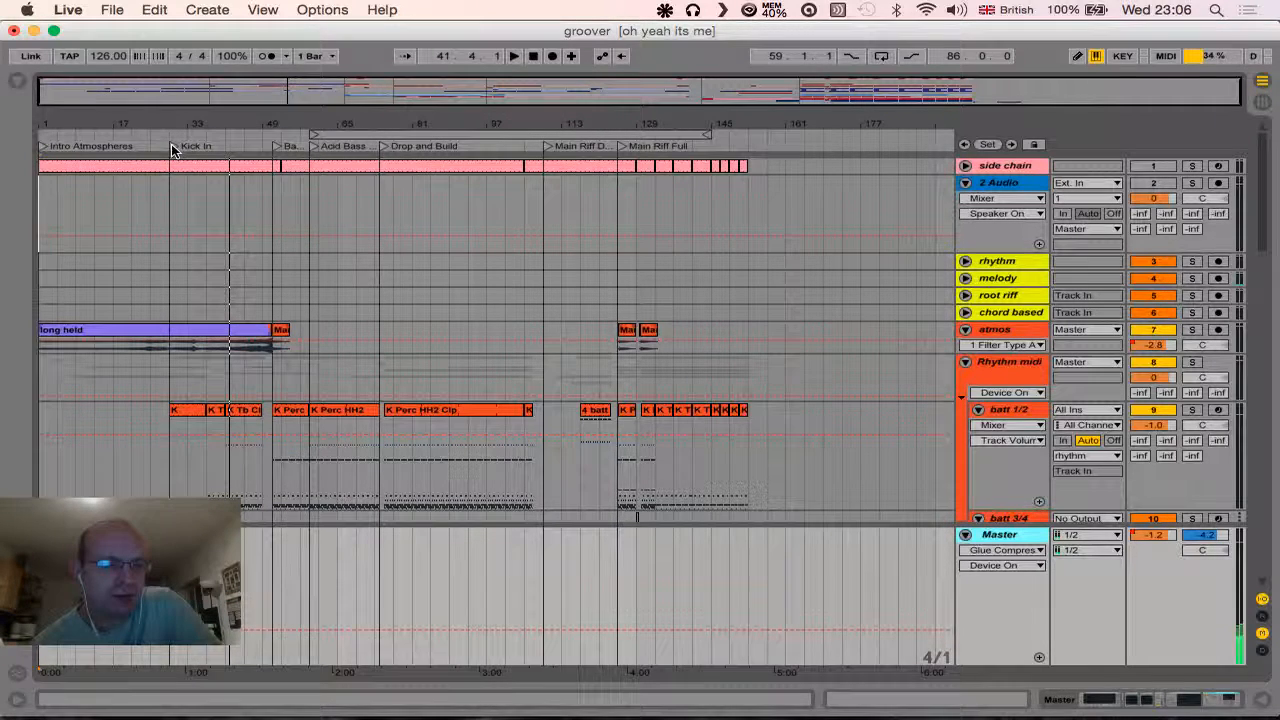
# - Add a locator at bar 22, between the Intro Atmospheres and Kick In locators, and delete it again
pyautogui.moveTo(162, 120); pyautogui.dragTo(490, 205)
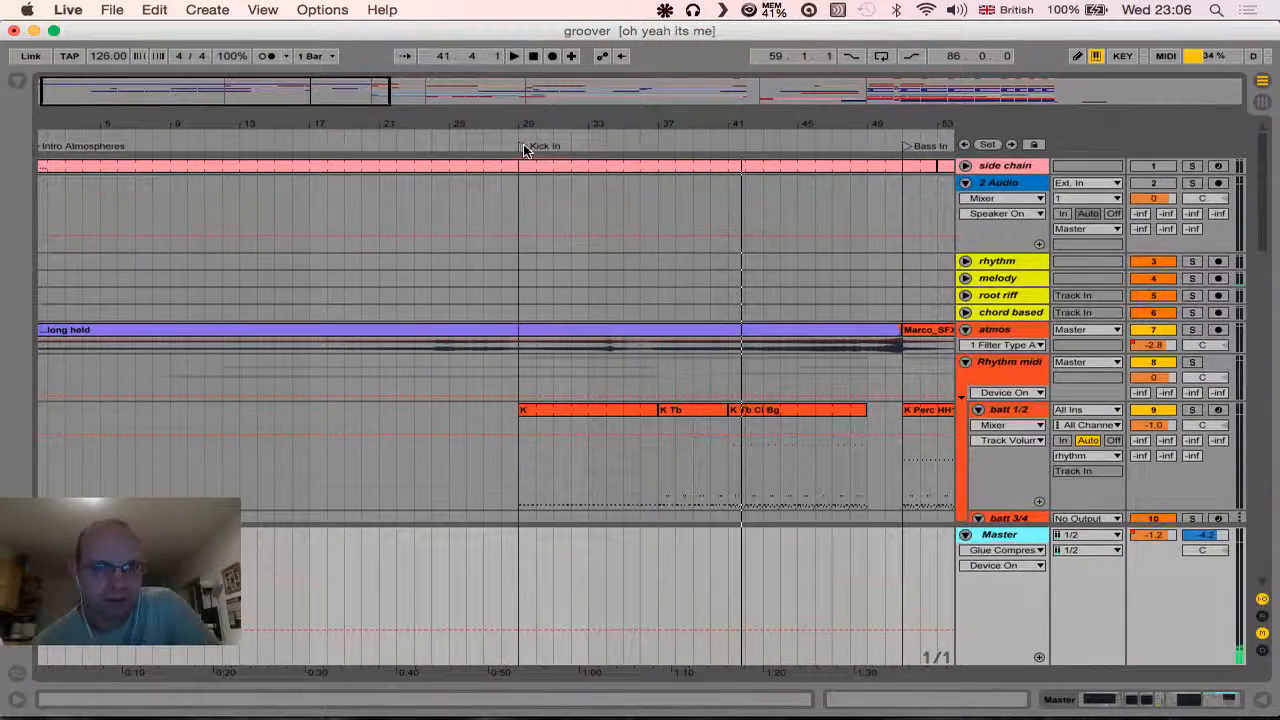
pyautogui.rightClick(398, 146)
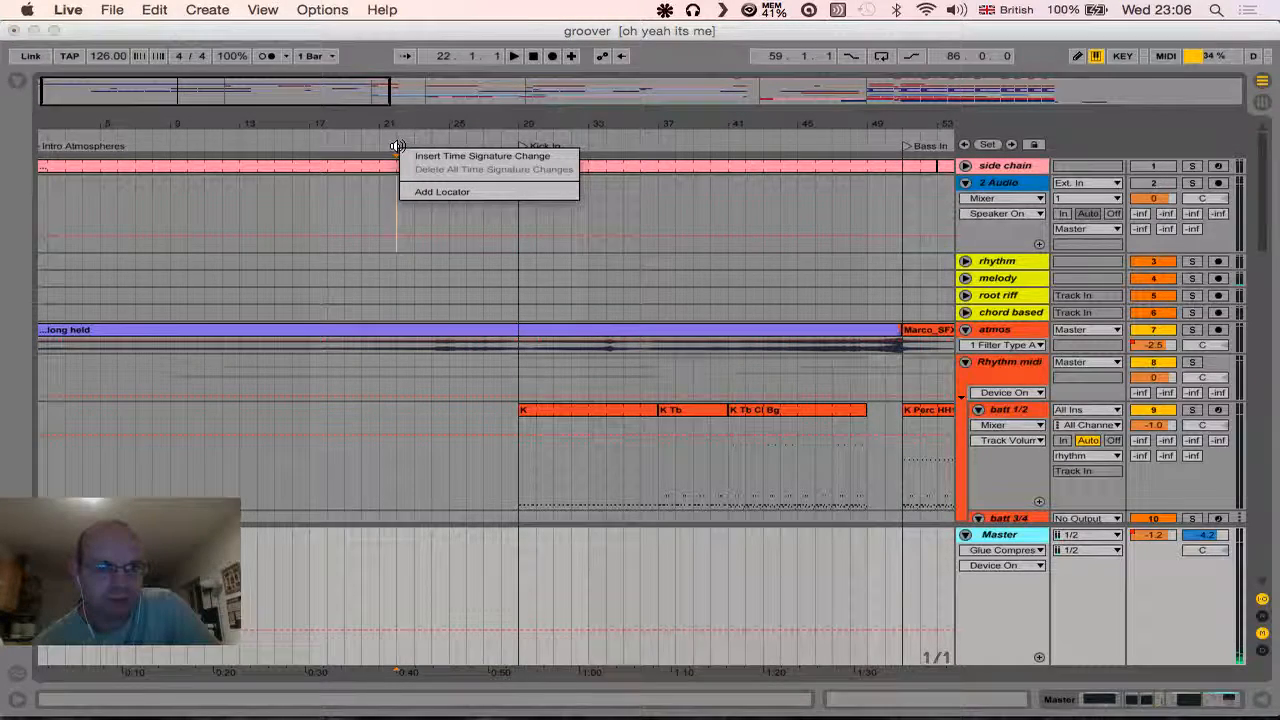
pyautogui.click(419, 192)
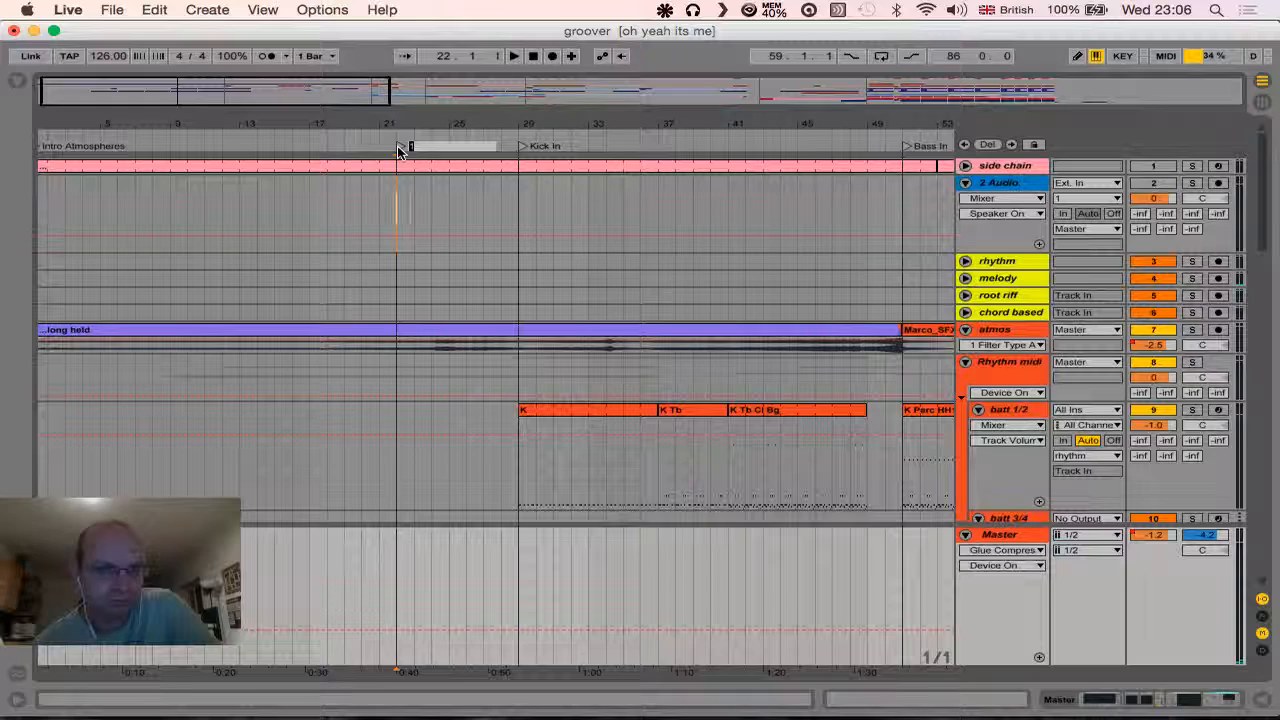
pyautogui.rightClick(397, 150)
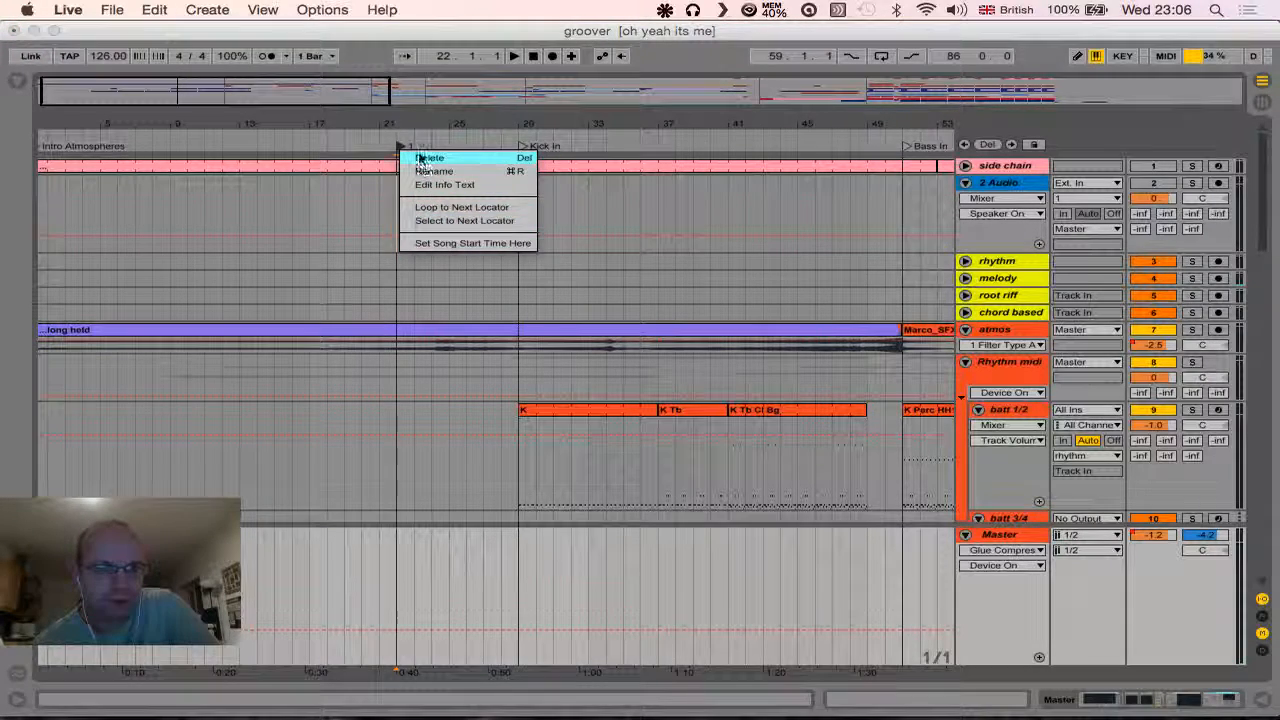
pyautogui.click(423, 158)
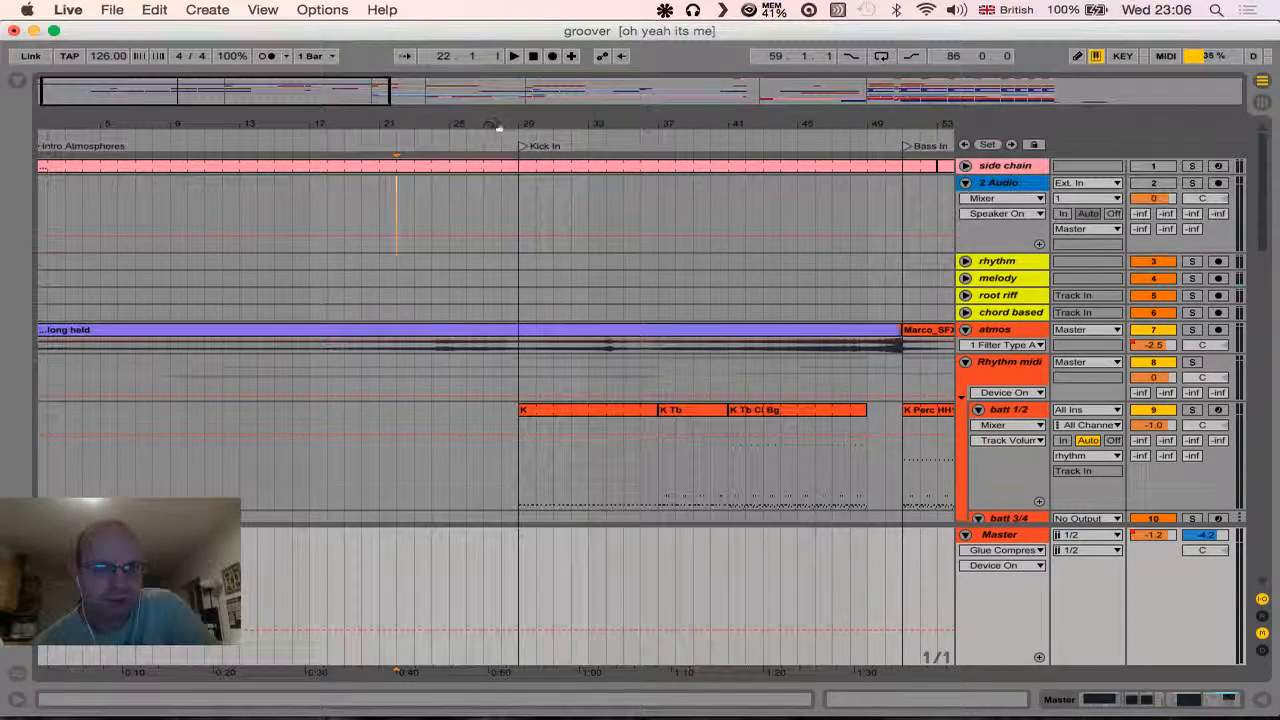
# - Play the arrangement from the Intro Atmospheres locator
pyautogui.moveTo(498, 126); pyautogui.dragTo(498, 58)
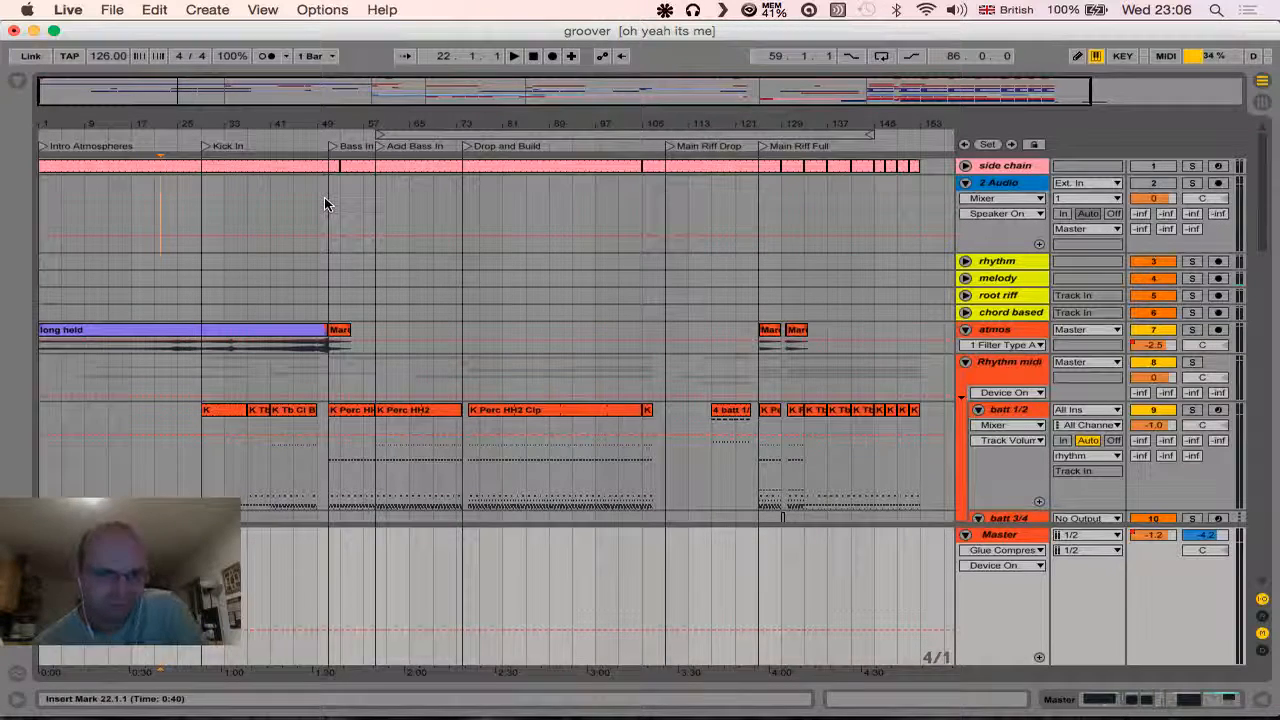
pyautogui.click(40, 150)
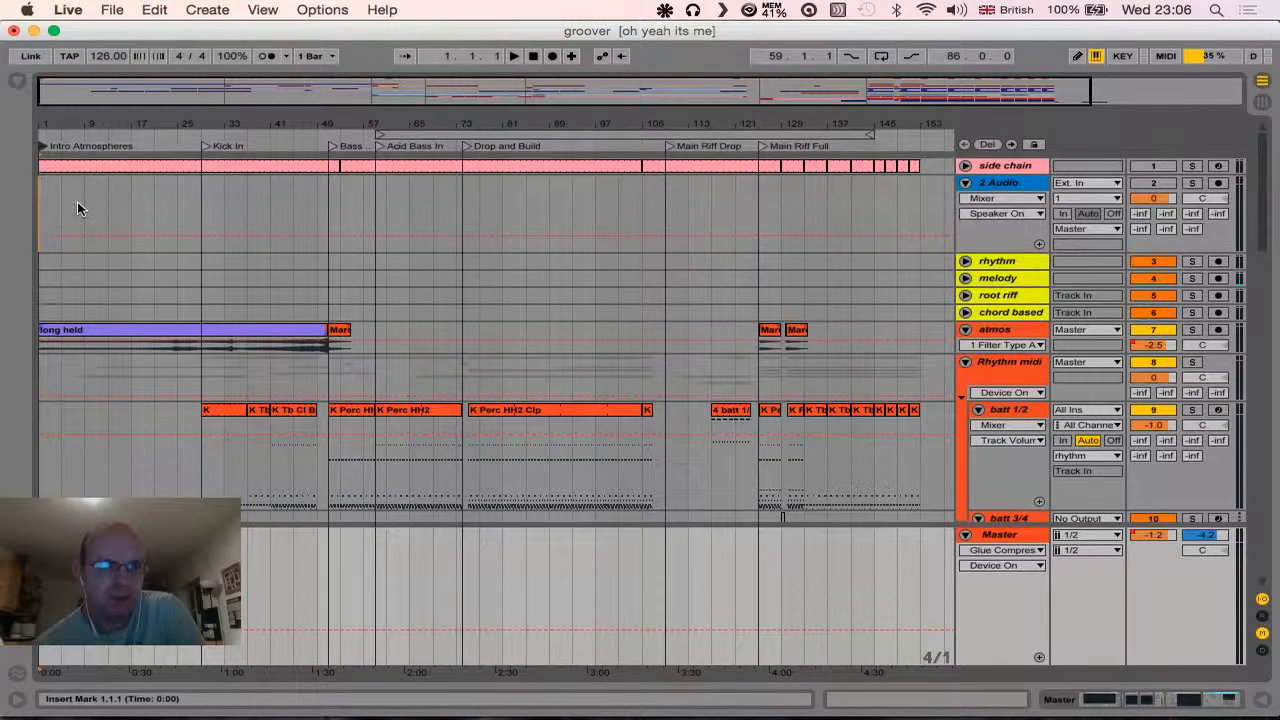
pyautogui.click(41, 148)
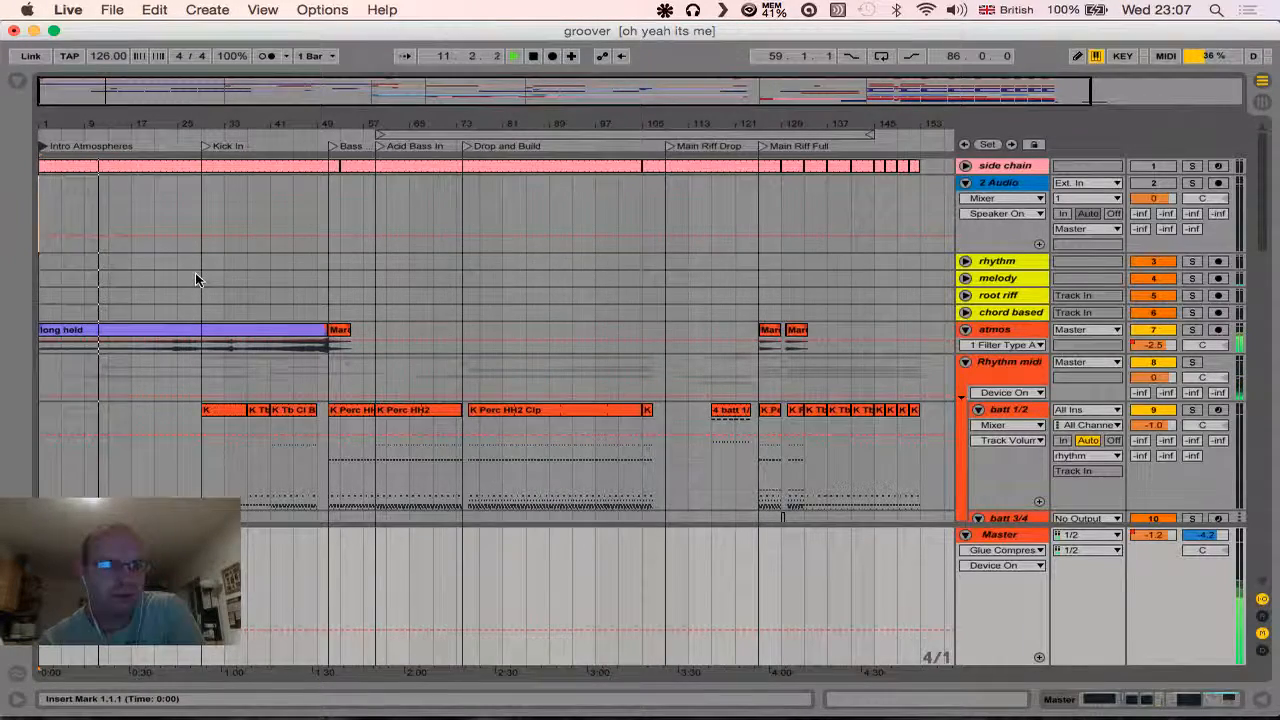
# - Show the device chain of the 12 Knight SFX track while the intro plays, and stop playback
pyautogui.scroll(-5, 195, 272)
pyautogui.scroll(-3, 195, 275)
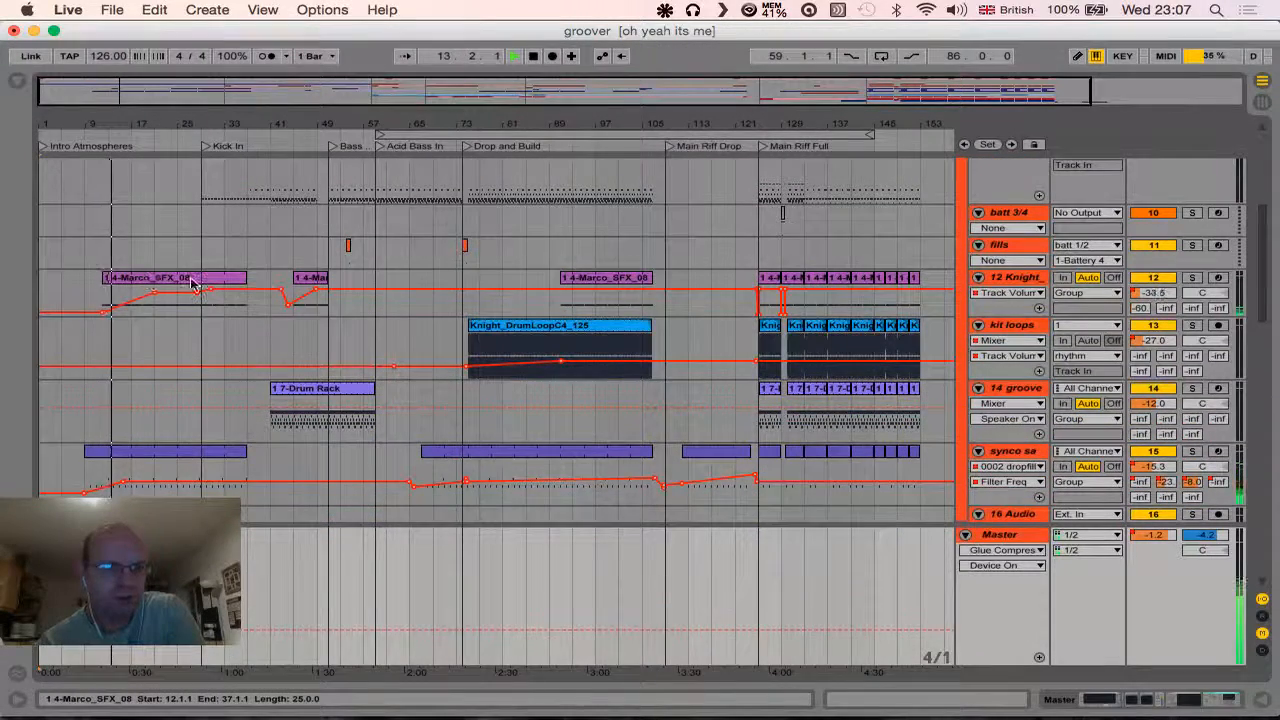
pyautogui.doubleClick(1018, 281)
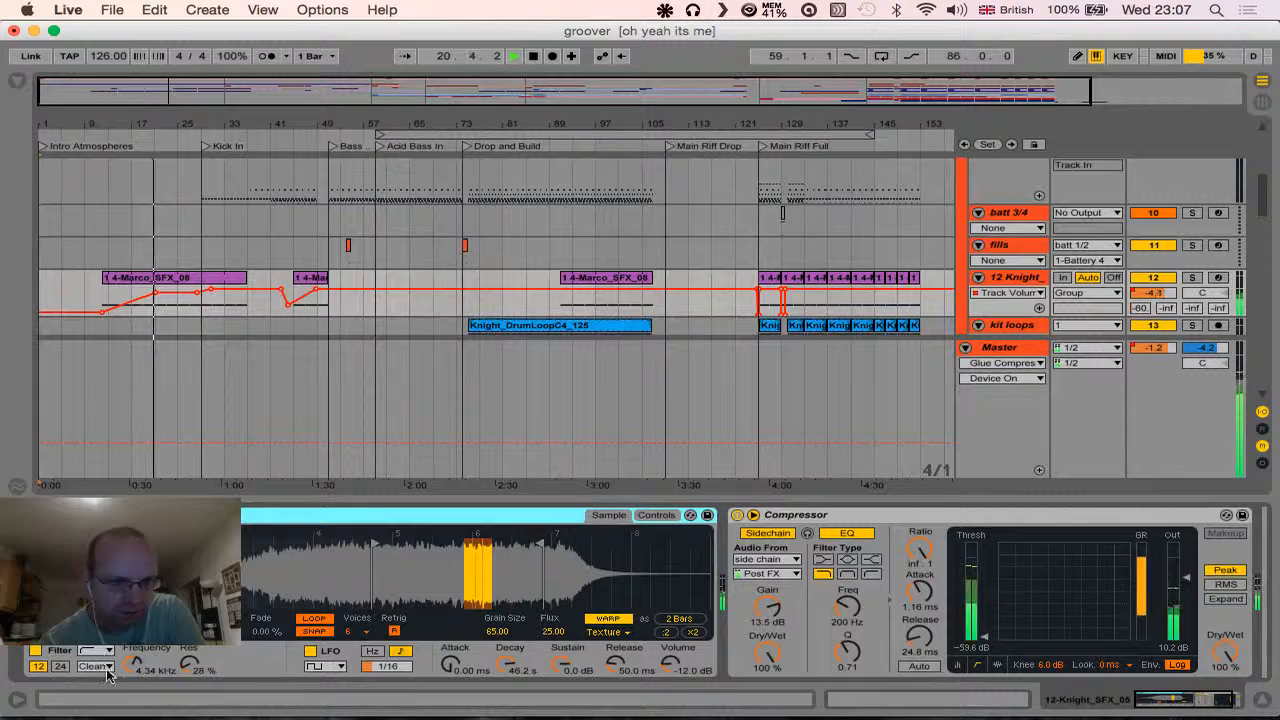
pyautogui.scroll(10, 309, 388)
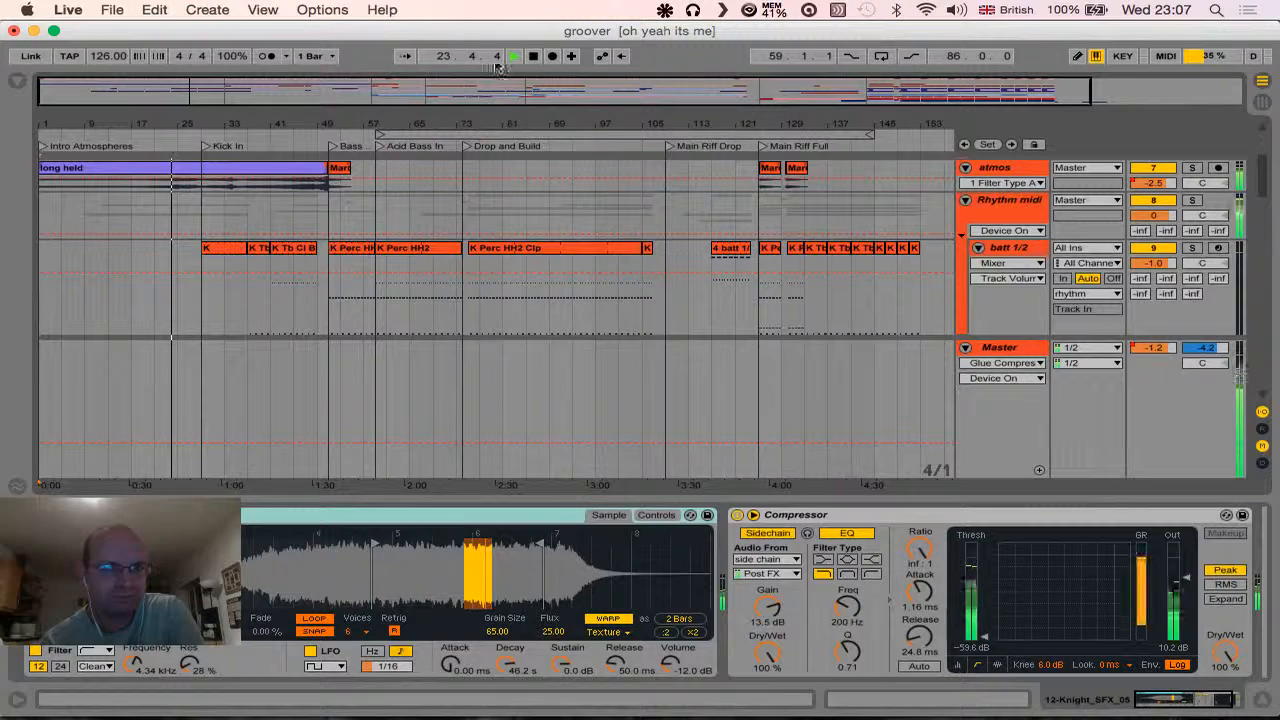
pyautogui.press('space')
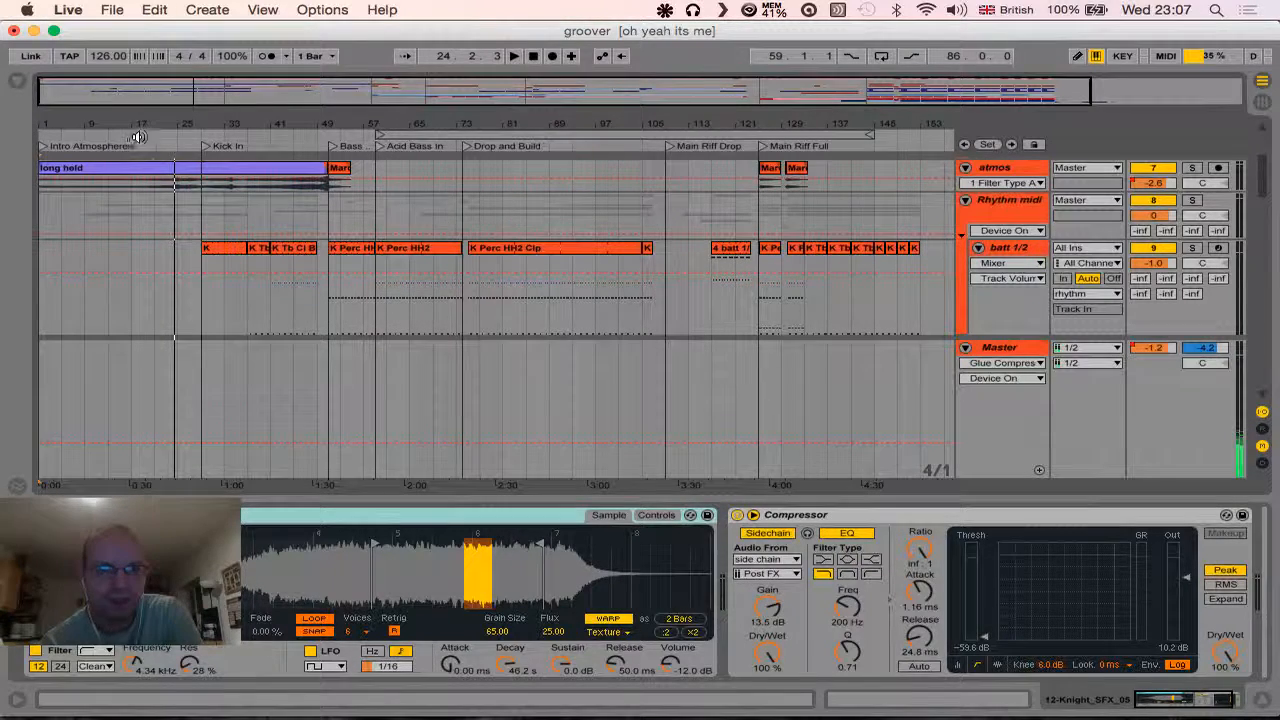
# - Play the arrangement from the Kick In locator and examine which rhythm and bass tracks have clips there
pyautogui.click(205, 148)
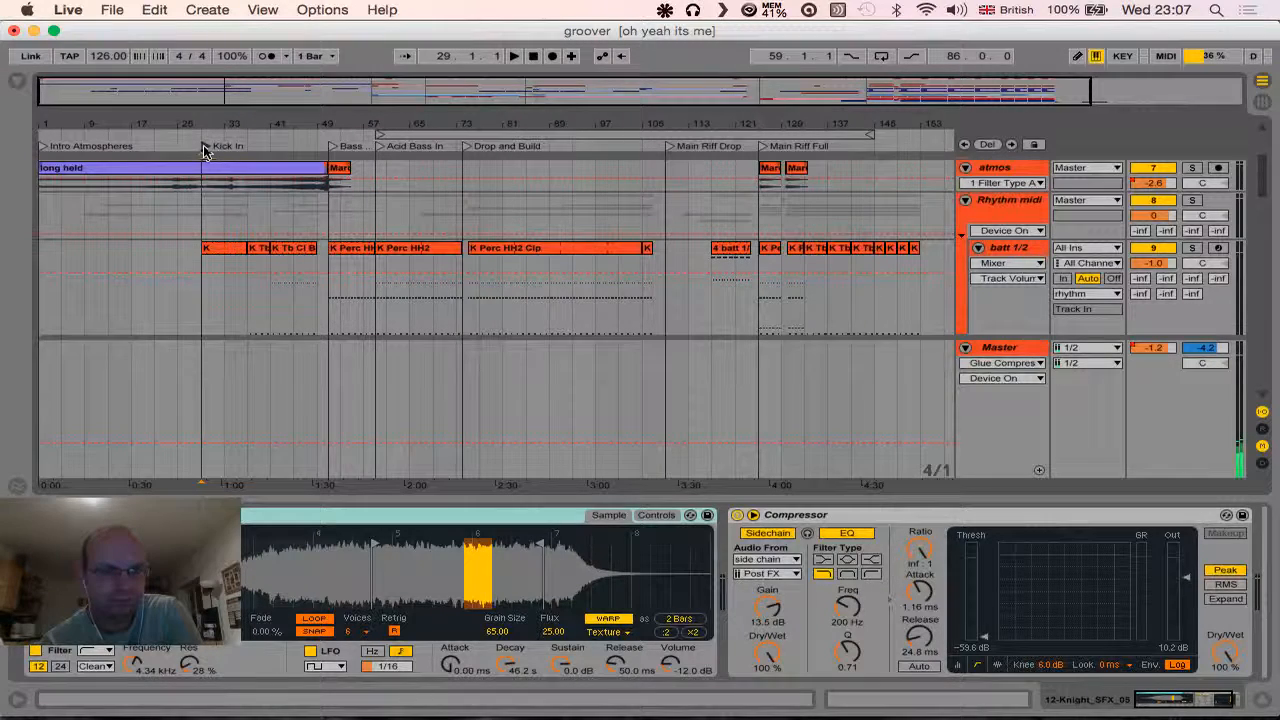
pyautogui.press('space')
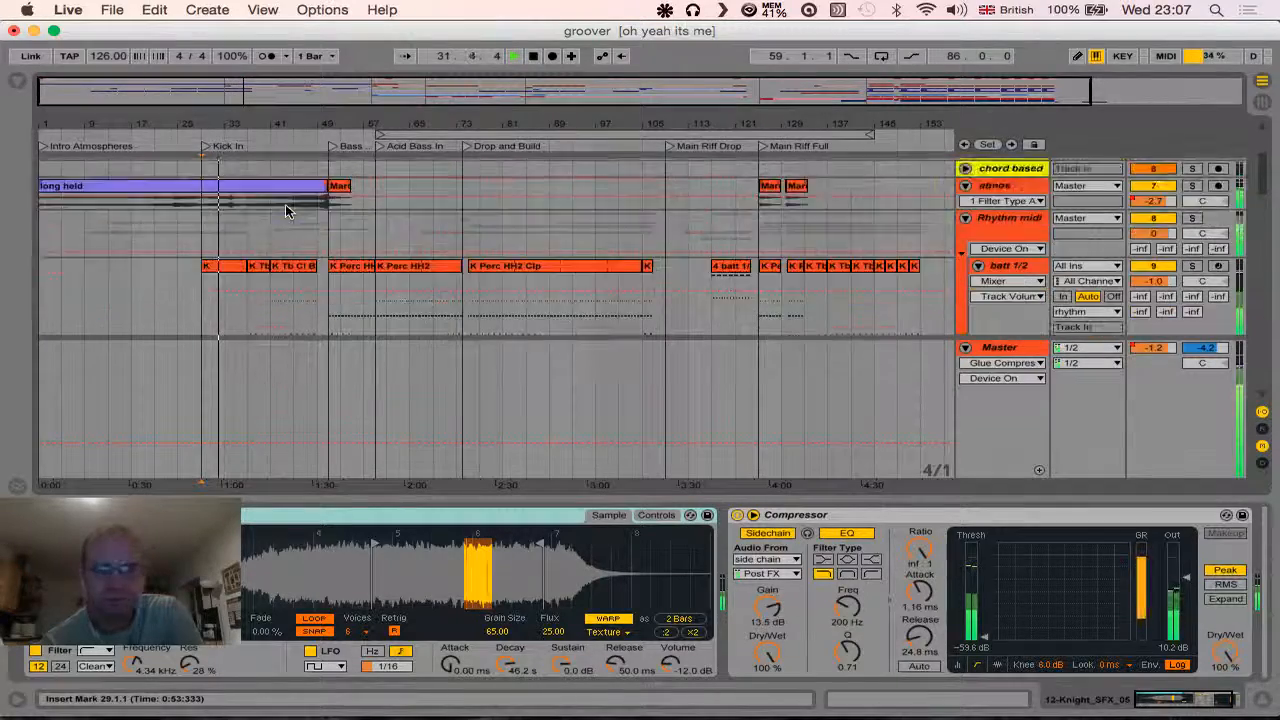
pyautogui.scroll(-8, 285, 210)
pyautogui.scroll(-10, 285, 210)
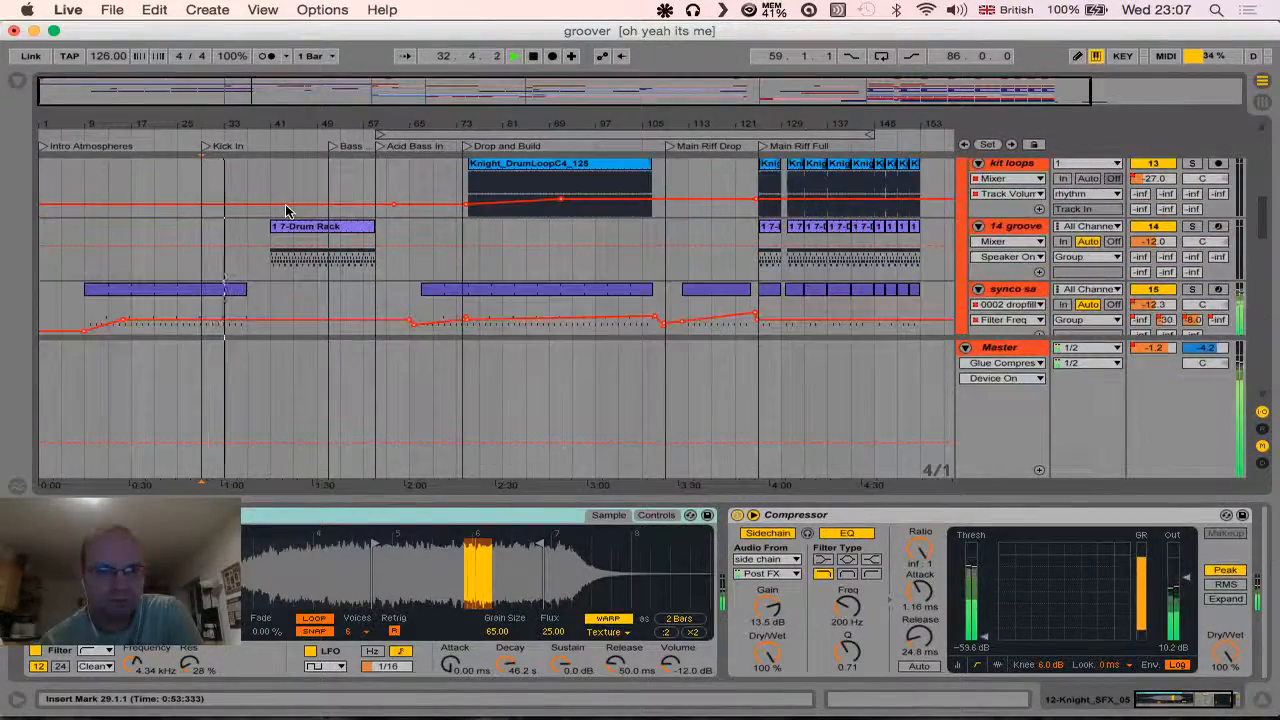
pyautogui.scroll(-5, 285, 210)
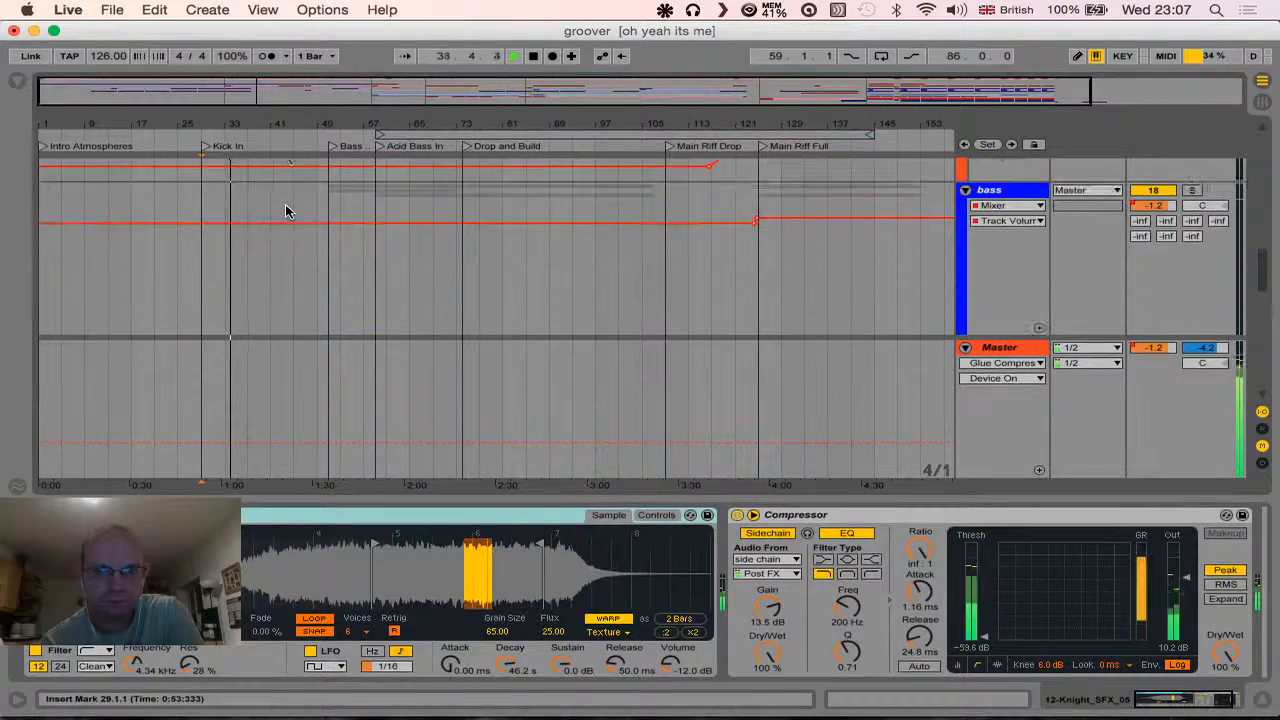
pyautogui.scroll(-8, 285, 210)
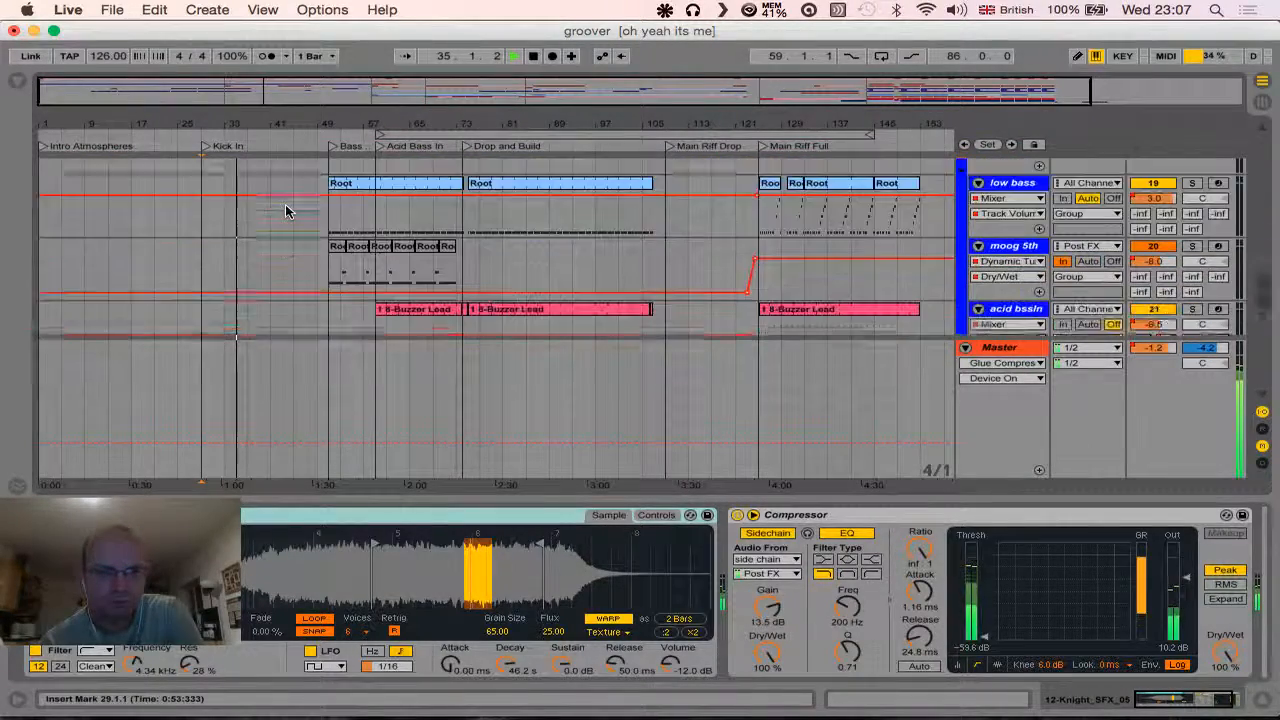
pyautogui.scroll(-1, 285, 210)
pyautogui.scroll(5, 285, 210)
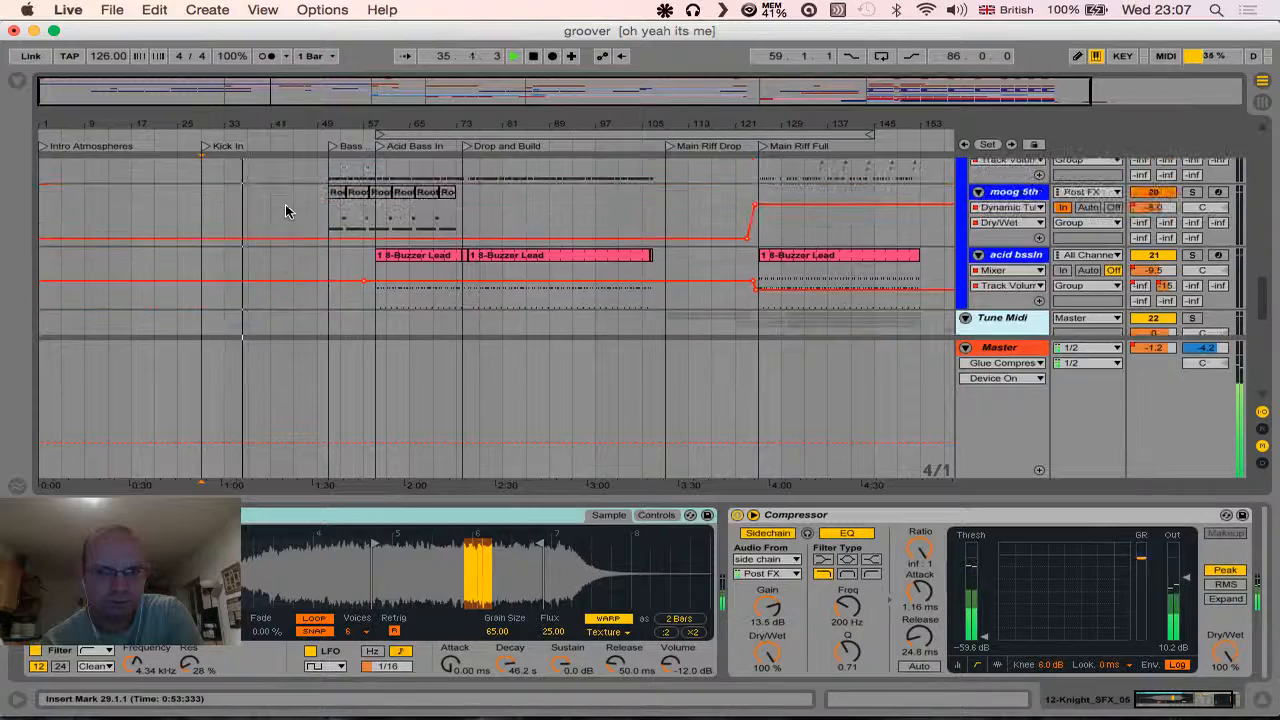
pyautogui.scroll(5, 285, 210)
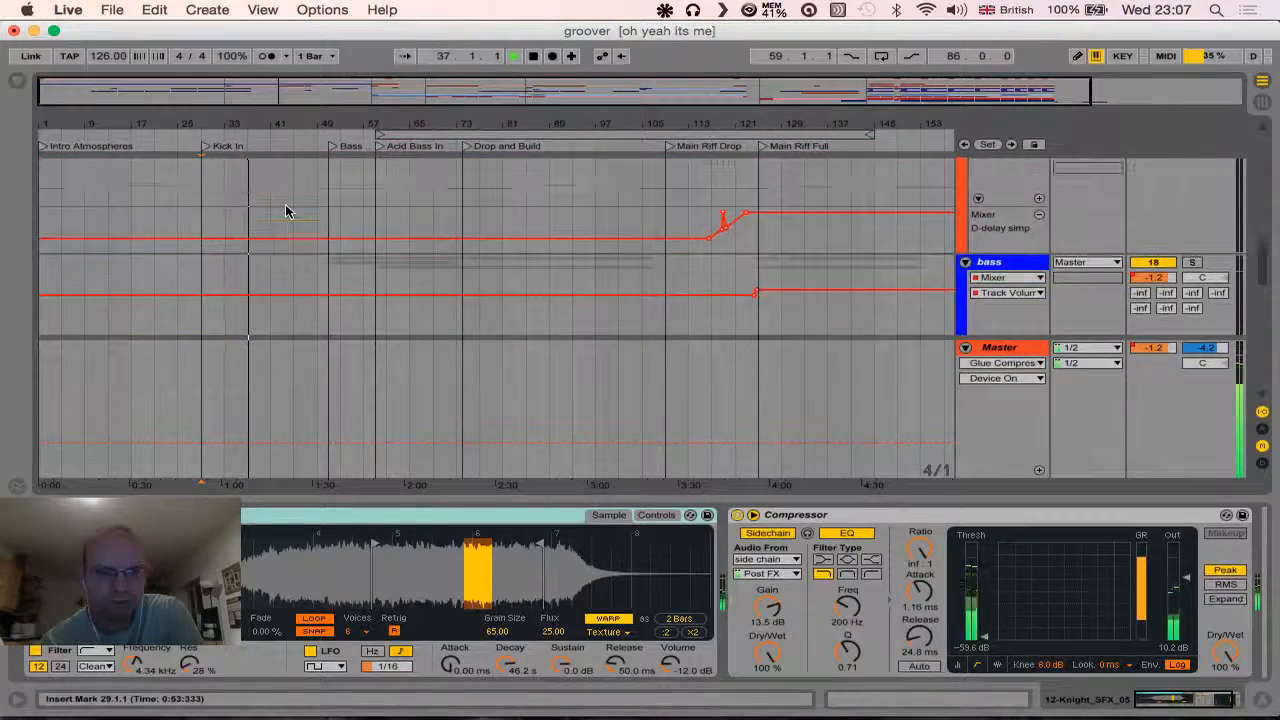
pyautogui.scroll(1, 285, 210)
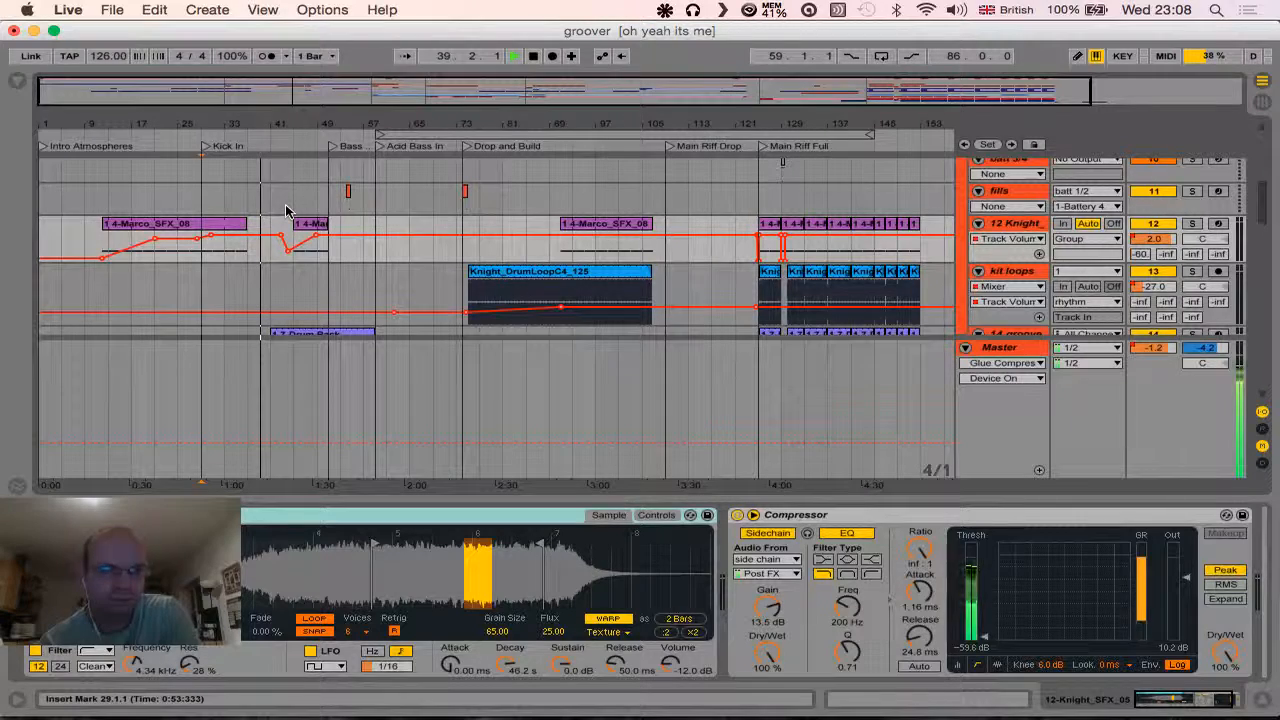
# - Examine the Drum Rack clip on the 14 groove track and the neighbouring rhythm tracks during playback, and stop playback
pyautogui.scroll(-2, 285, 210)
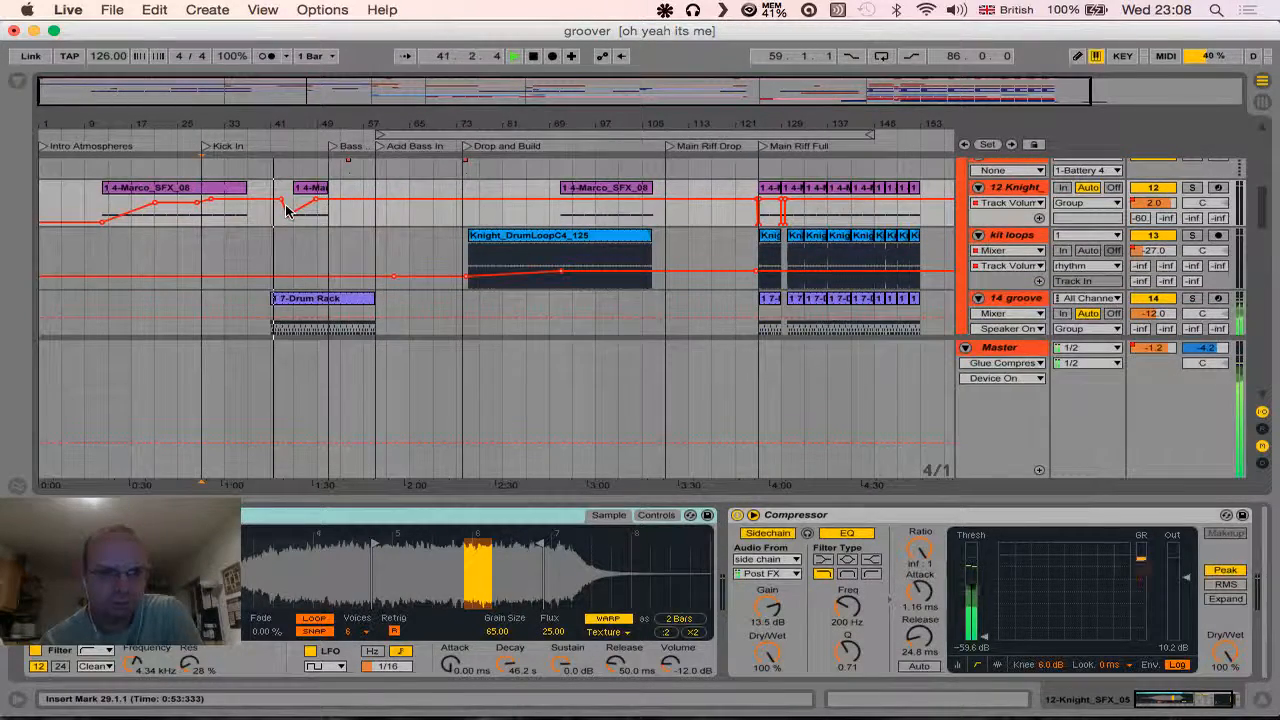
pyautogui.scroll(-2, 285, 210)
pyautogui.scroll(-6, 285, 210)
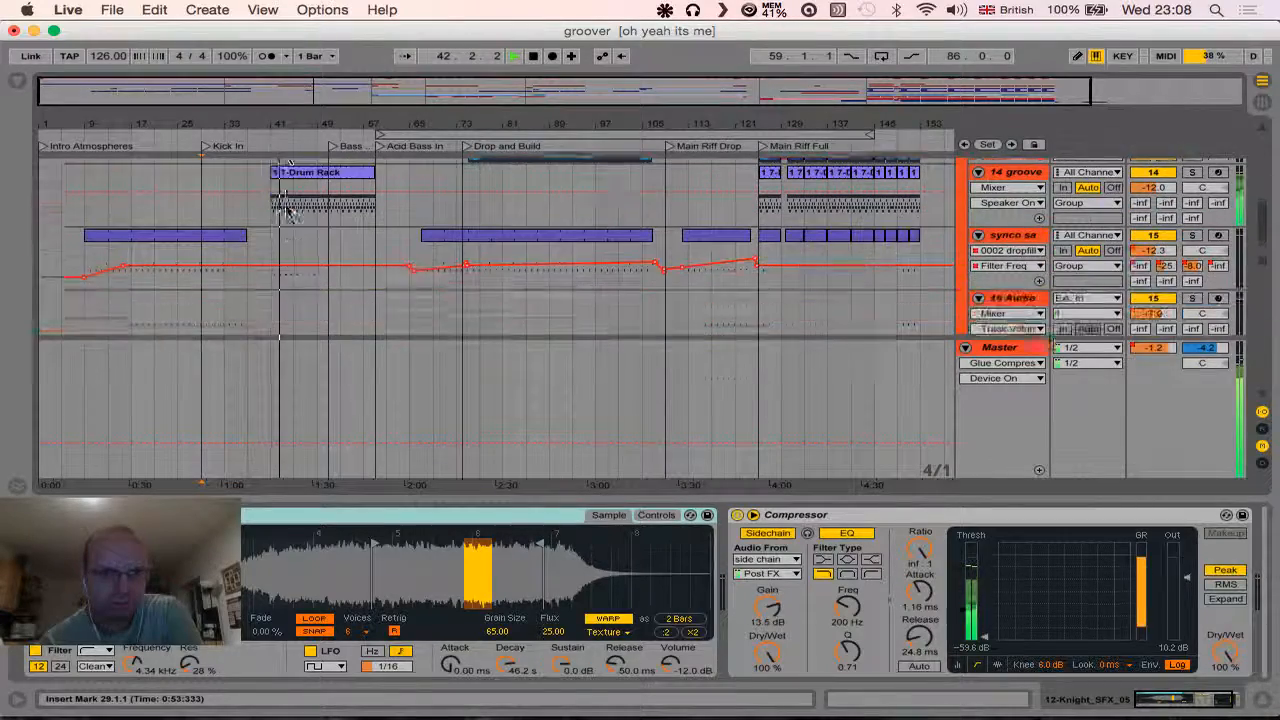
pyautogui.scroll(10, 285, 210)
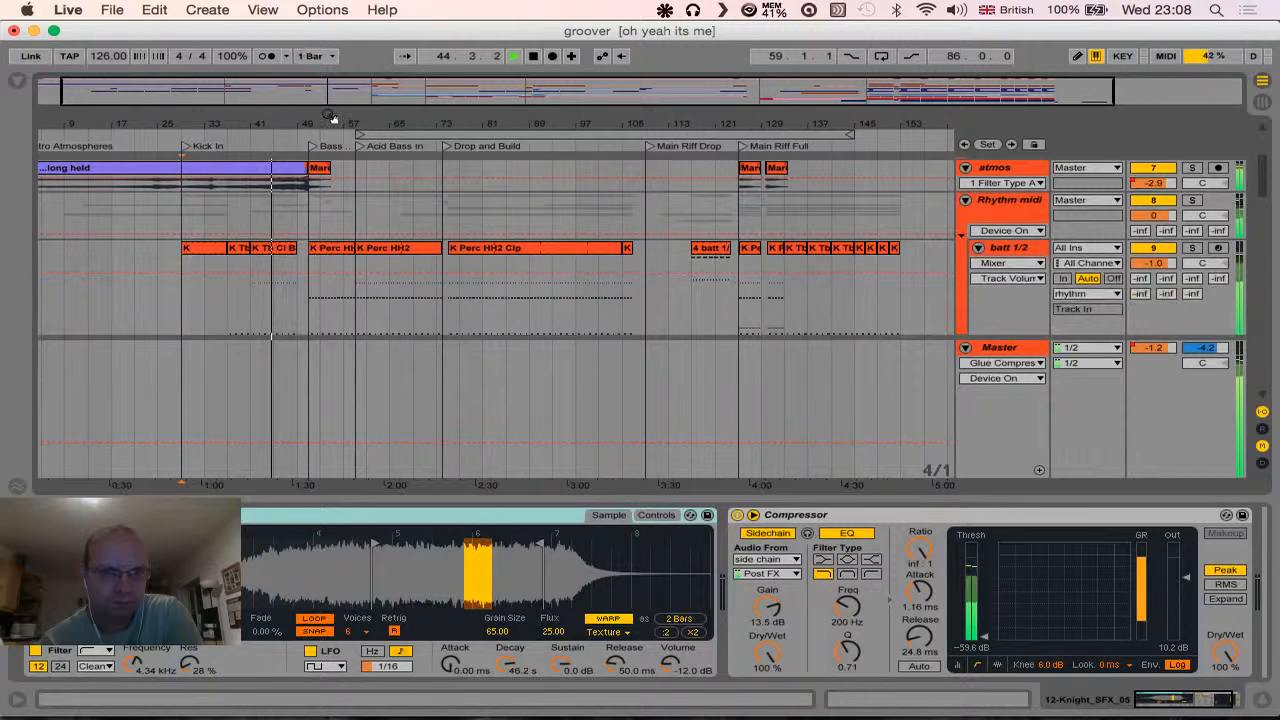
pyautogui.click(534, 57)
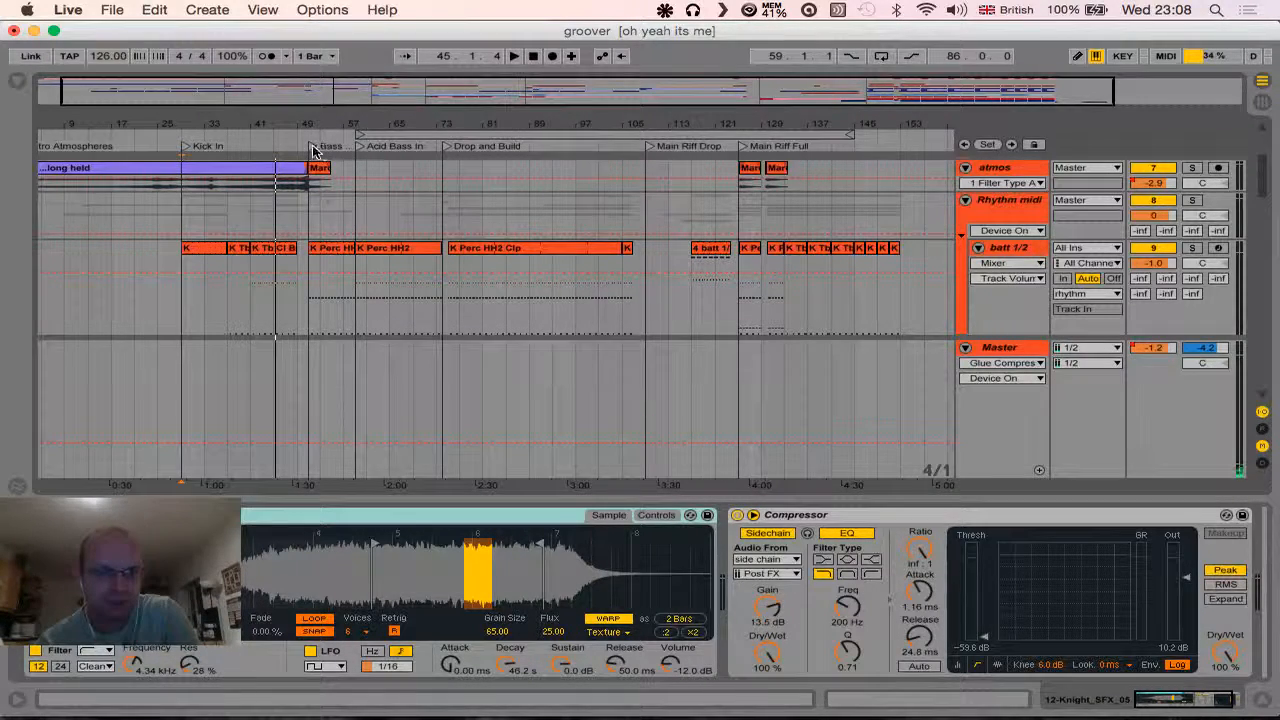
# - Play the arrangement from the Bass In locator, solo the bass group track to hear it alone, and stop playback
pyautogui.click(311, 147)
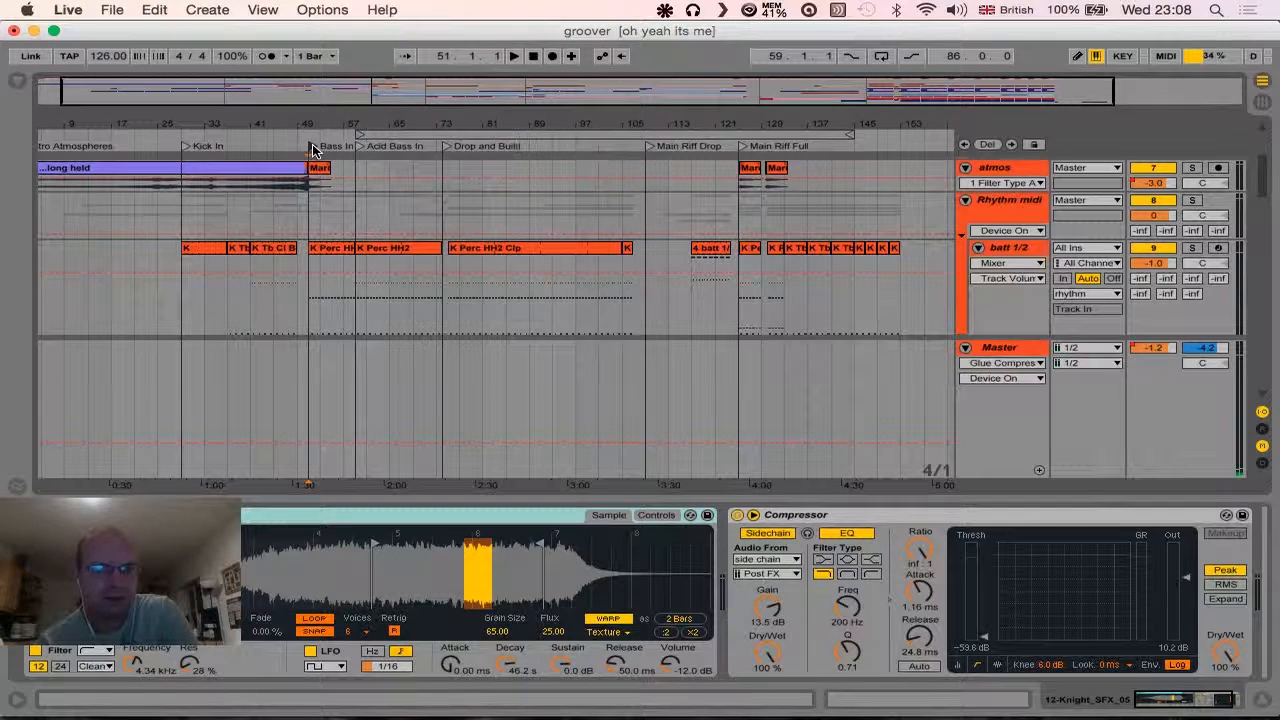
pyautogui.press('space')
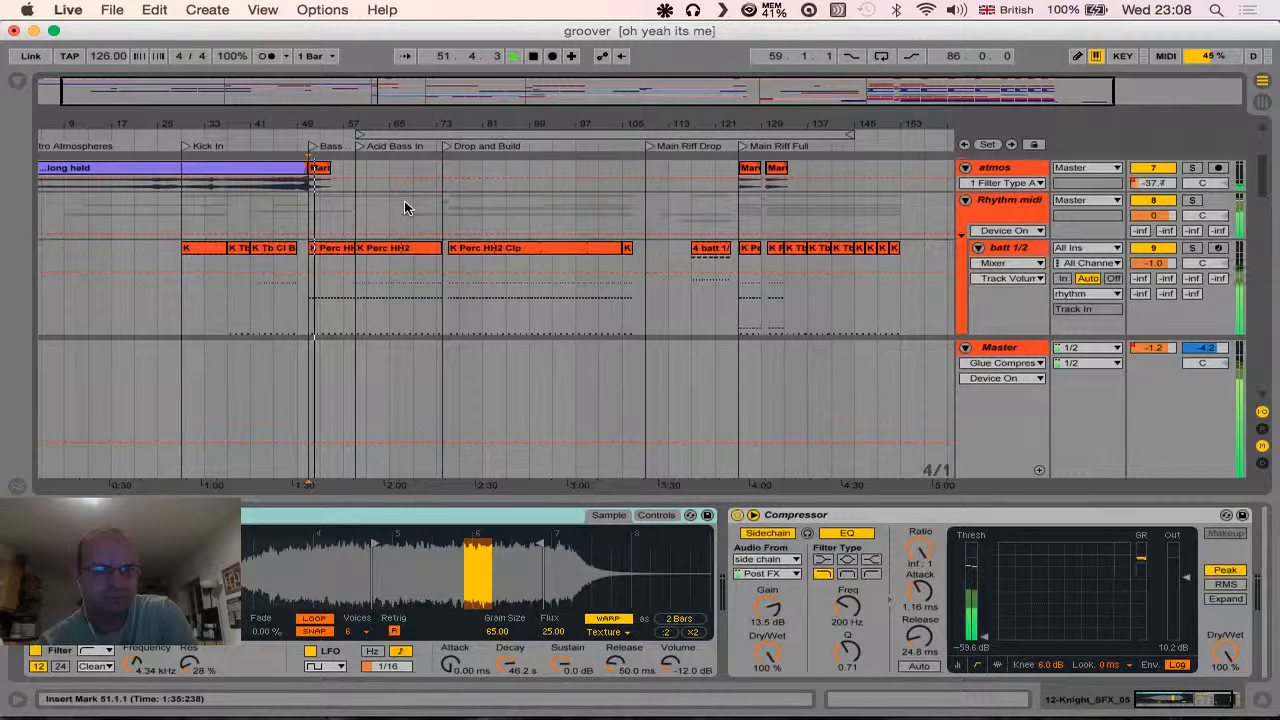
pyautogui.scroll(-3, 702, 242)
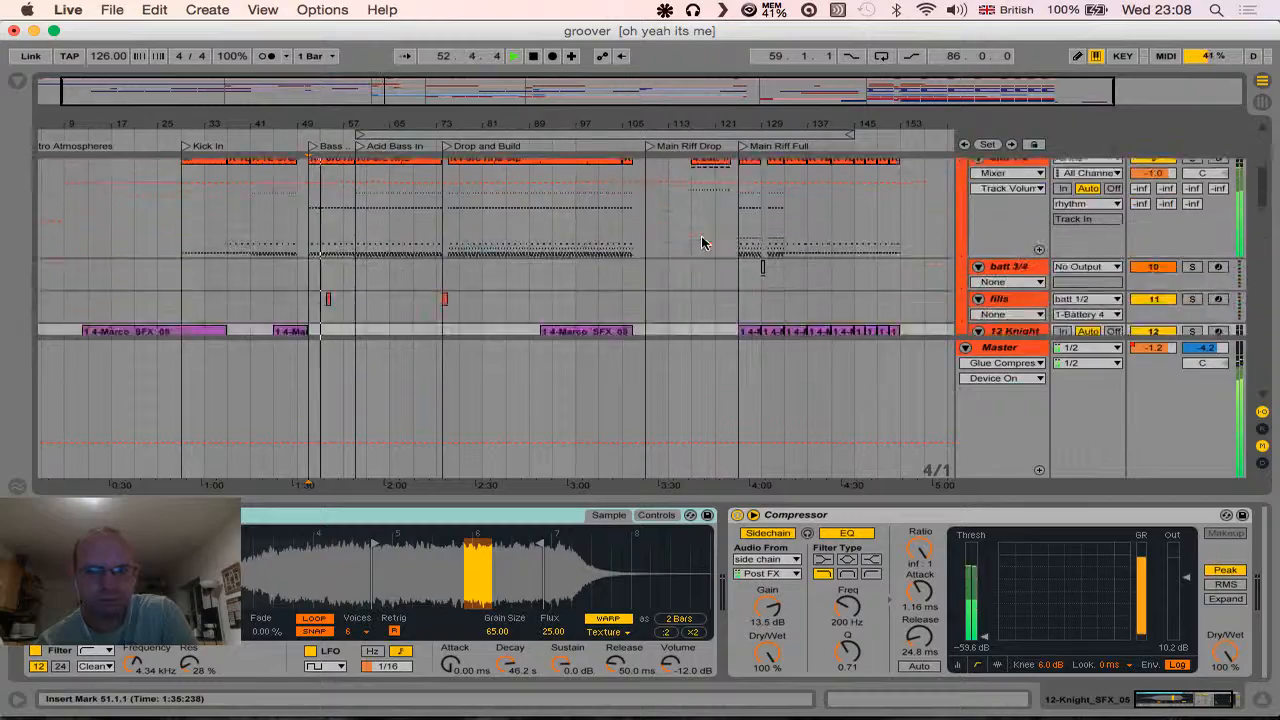
pyautogui.scroll(-5, 702, 242)
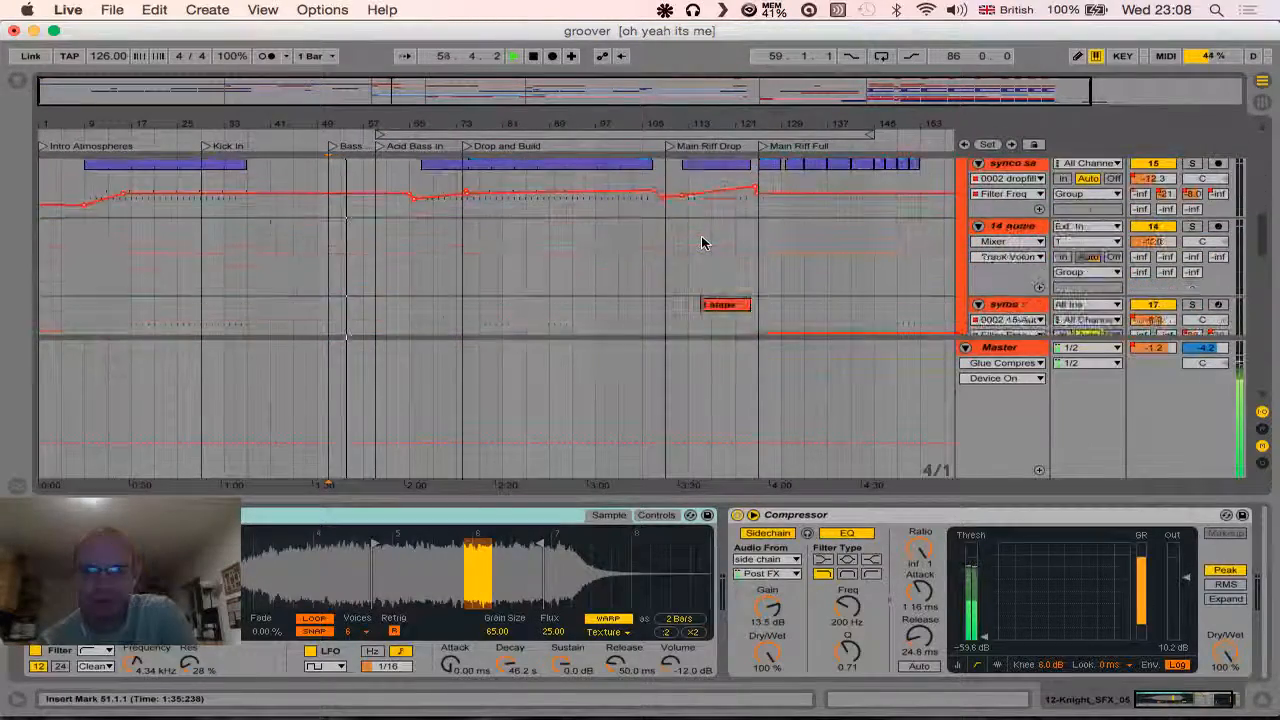
pyautogui.scroll(-5, 702, 242)
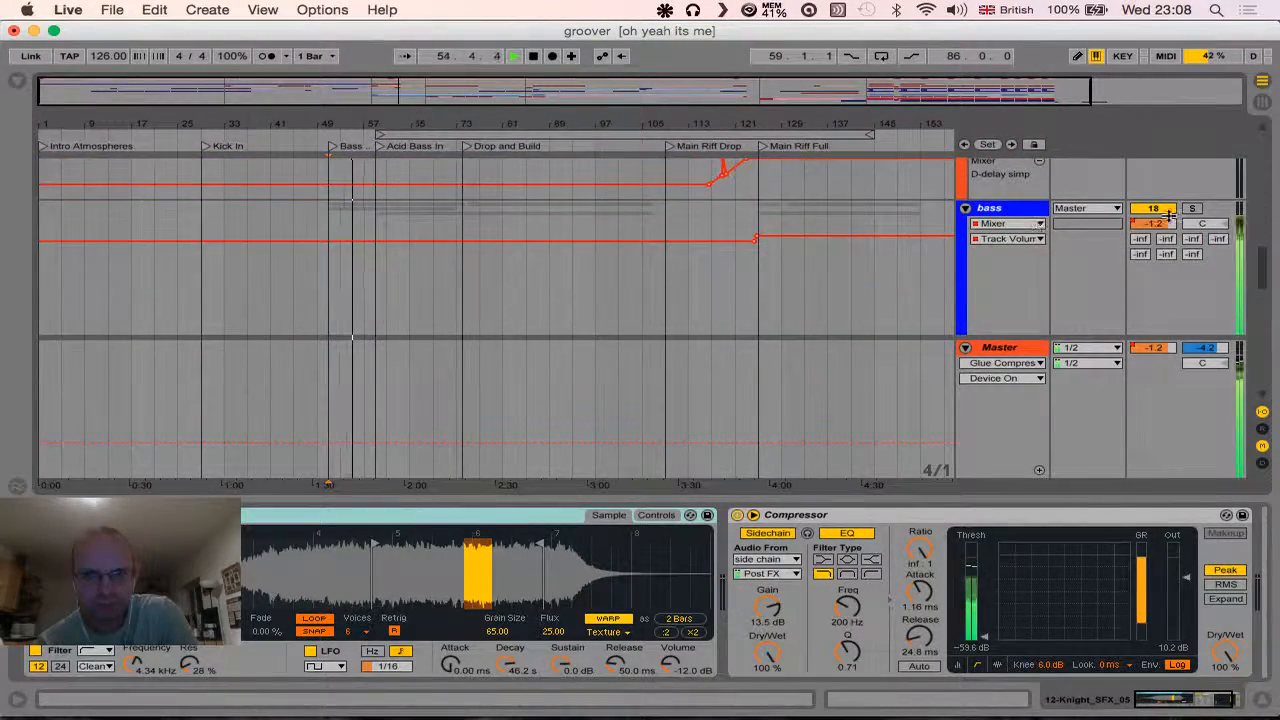
pyautogui.click(1191, 208)
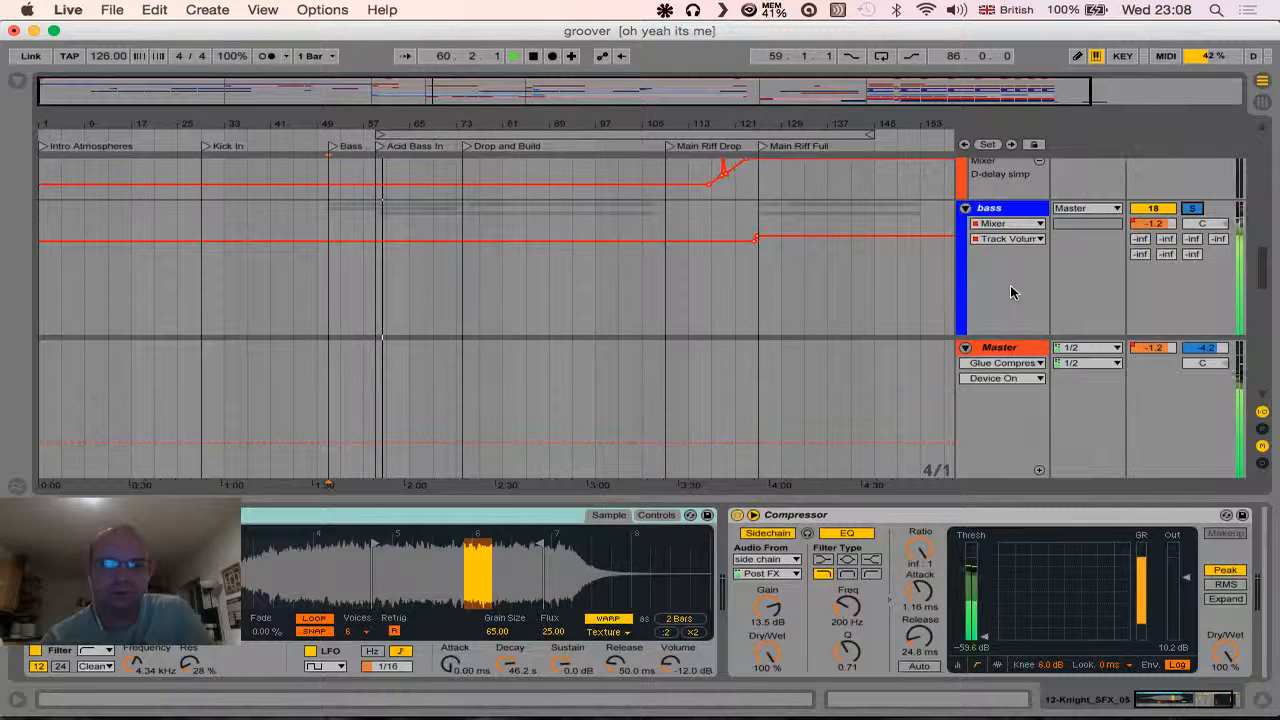
pyautogui.click(531, 55)
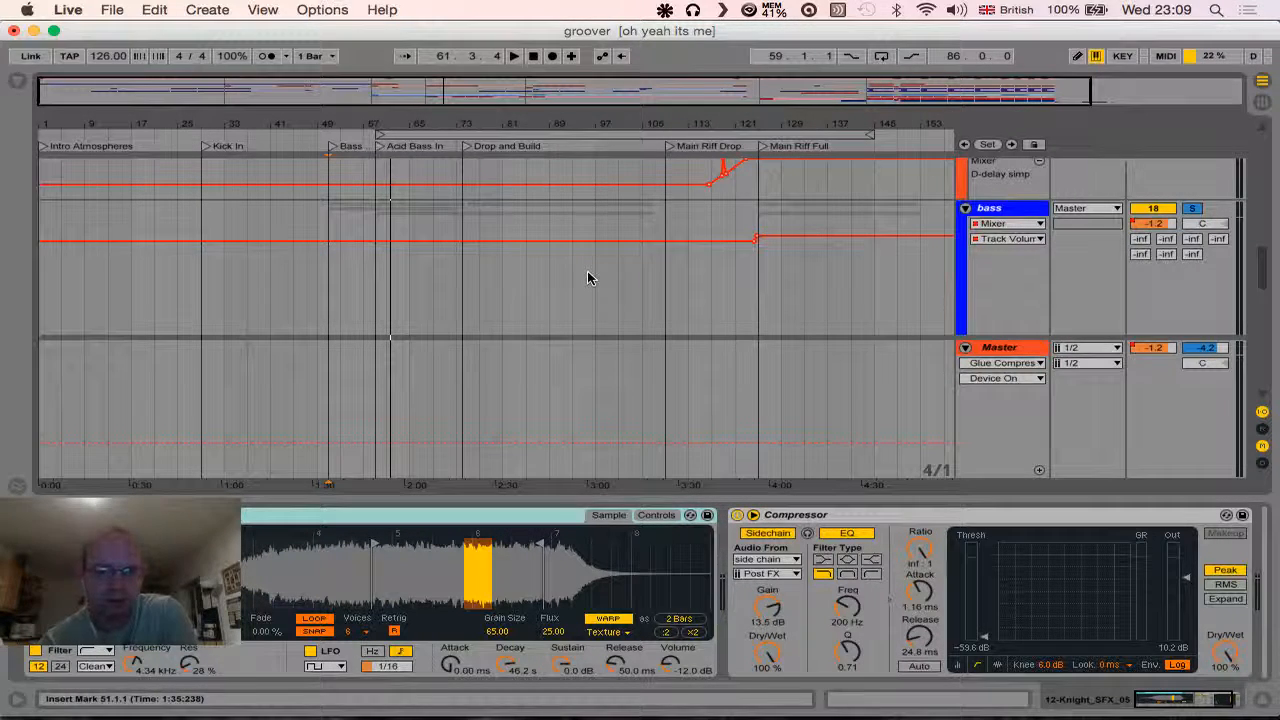
# - Play the soloed bass group from about three bars before the Acid Bass In locator
pyautogui.scroll(2, 587, 278)
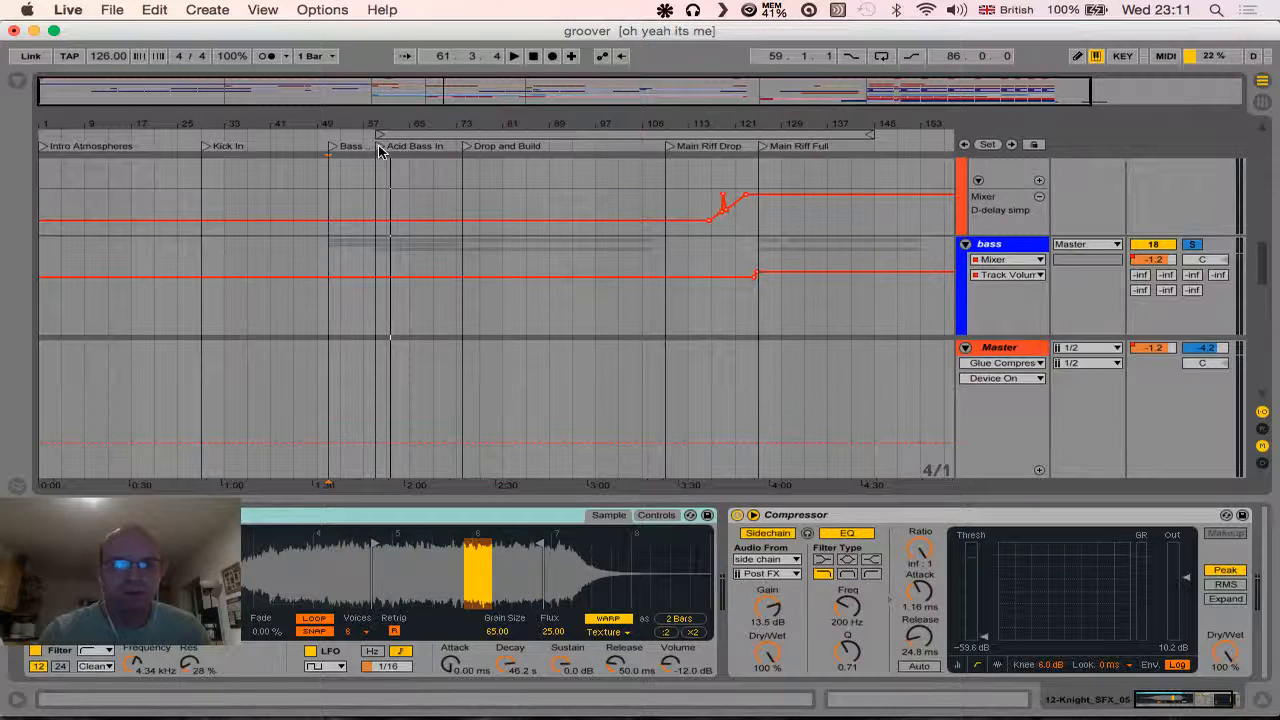
pyautogui.moveTo(377, 124); pyautogui.dragTo(377, 235)
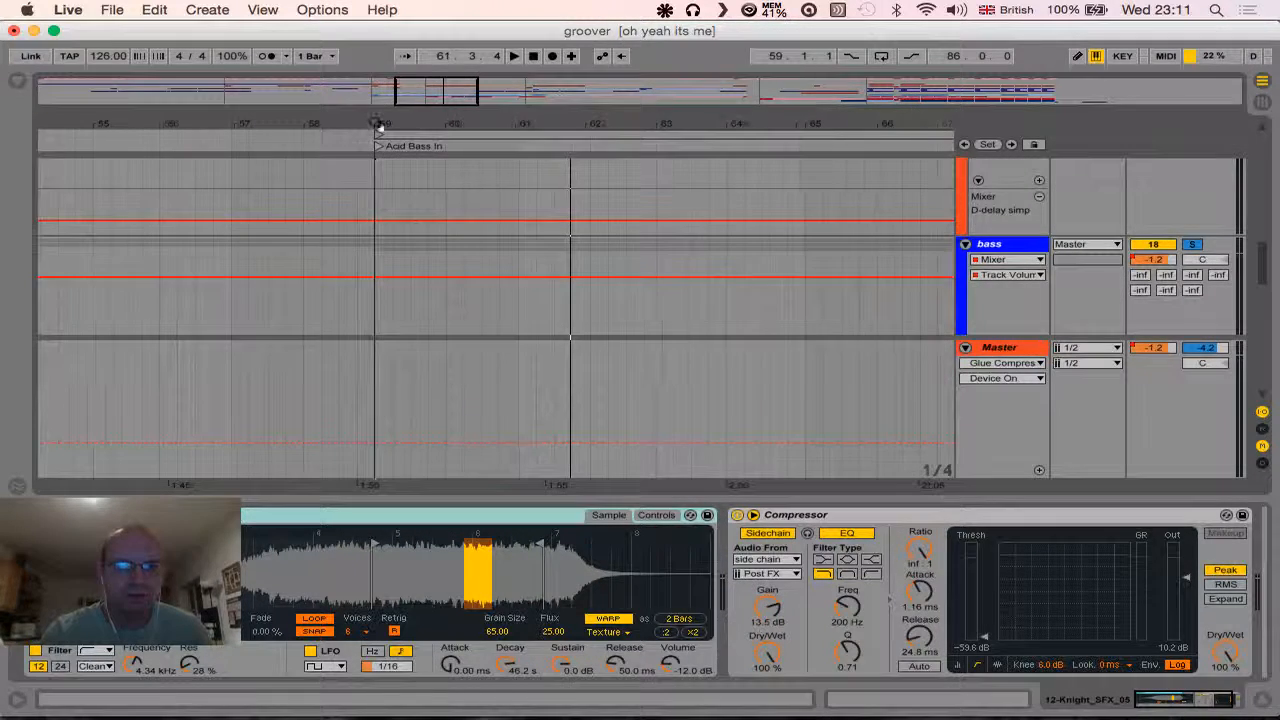
pyautogui.click(143, 142)
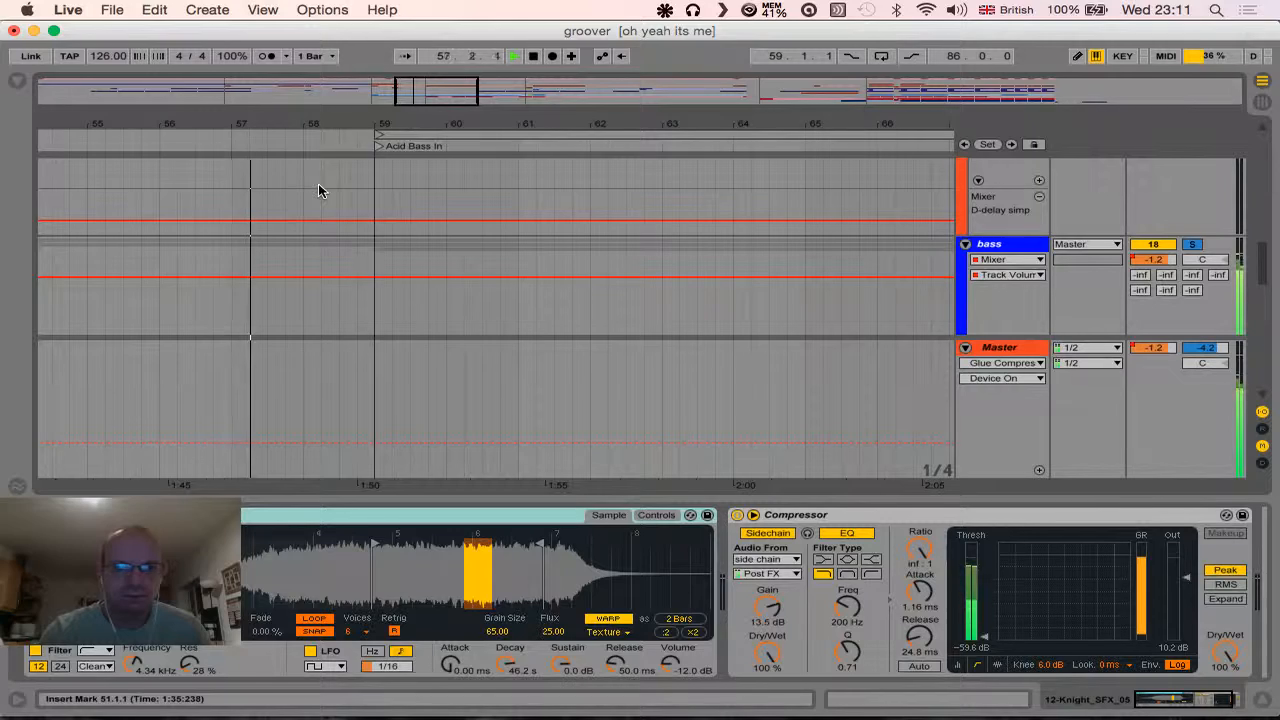
# - Stop playback and turn off the bass group's solo in the session mixer so the full mix can be heard
pyautogui.click(535, 58)
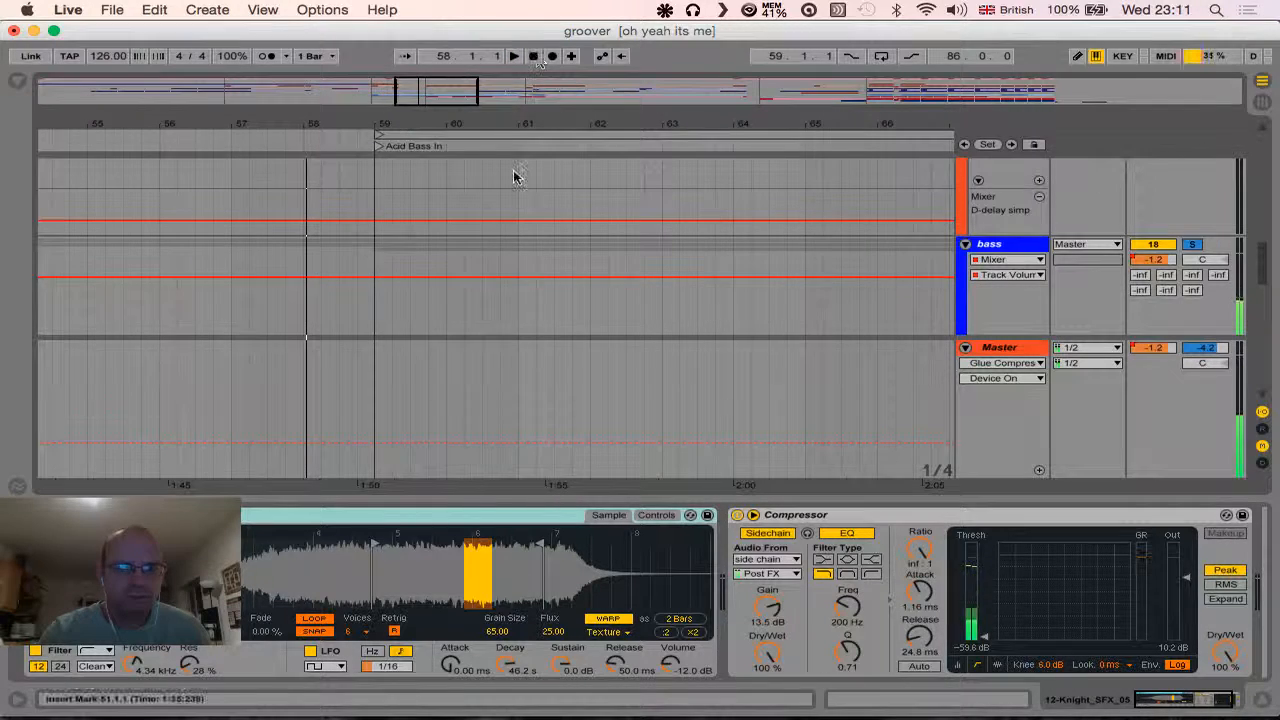
pyautogui.press('Tab')
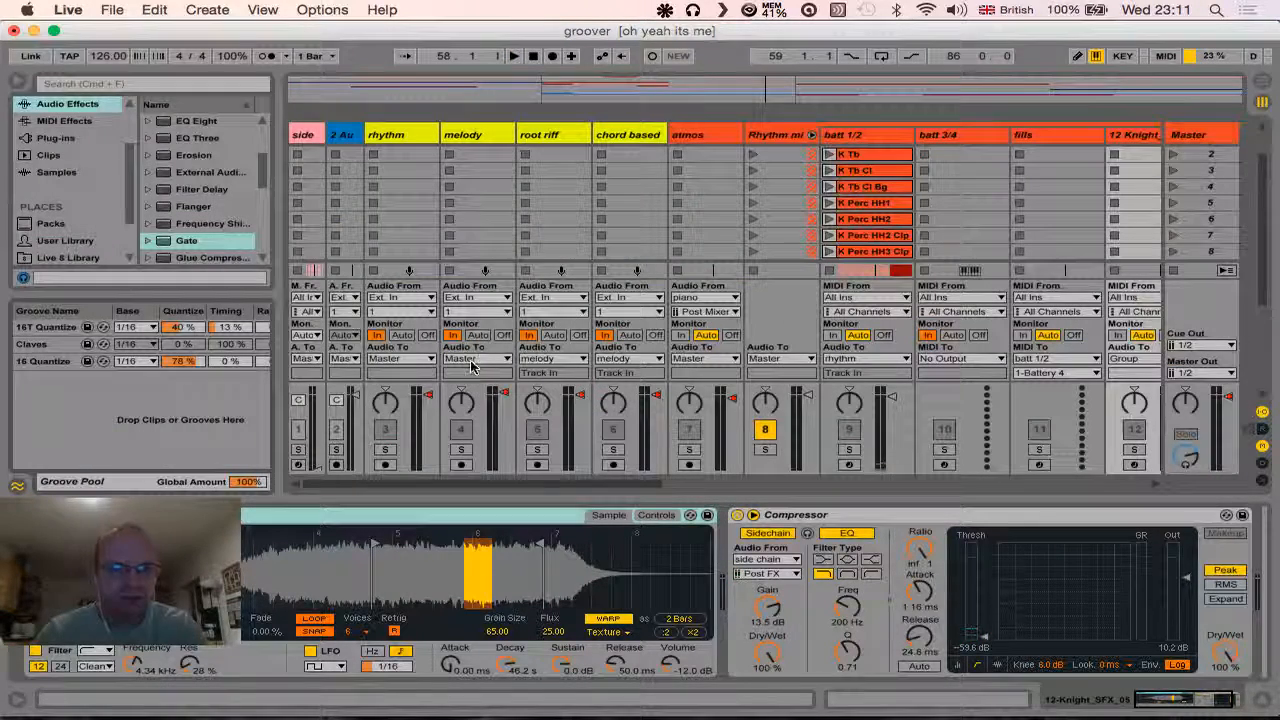
pyautogui.scroll(3, 510, 392)
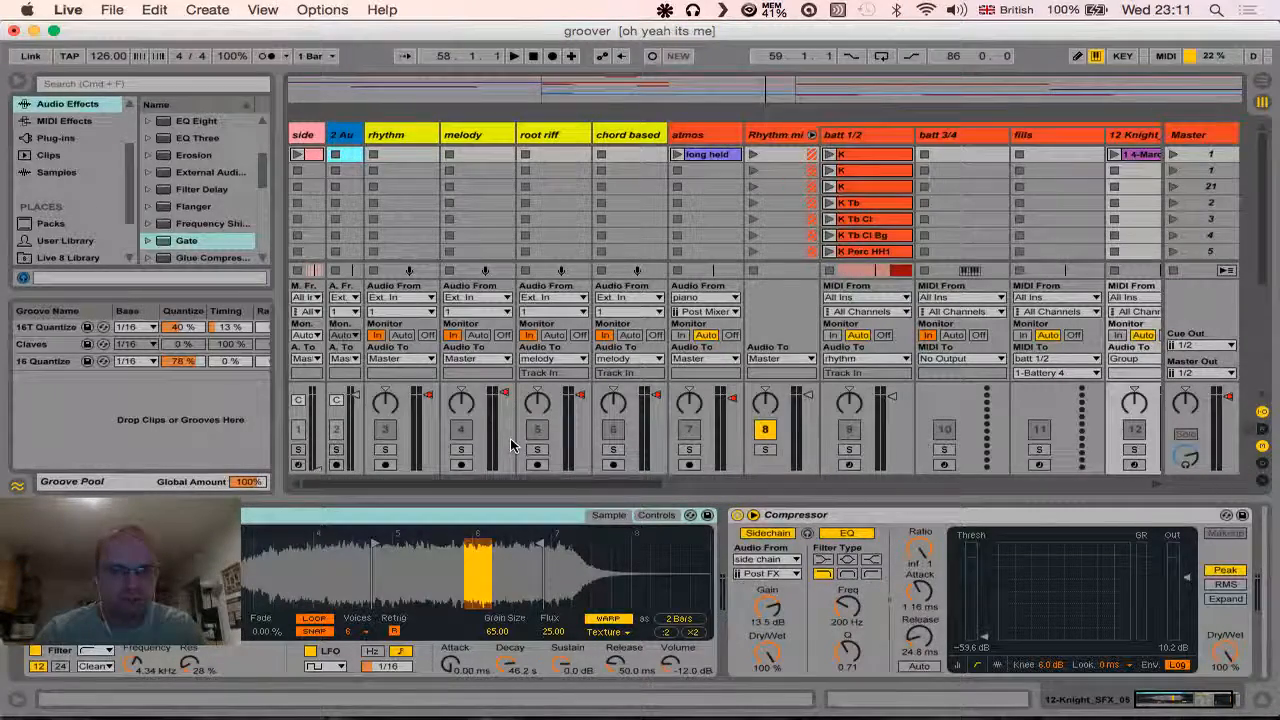
pyautogui.hscroll(5, 620, 440)
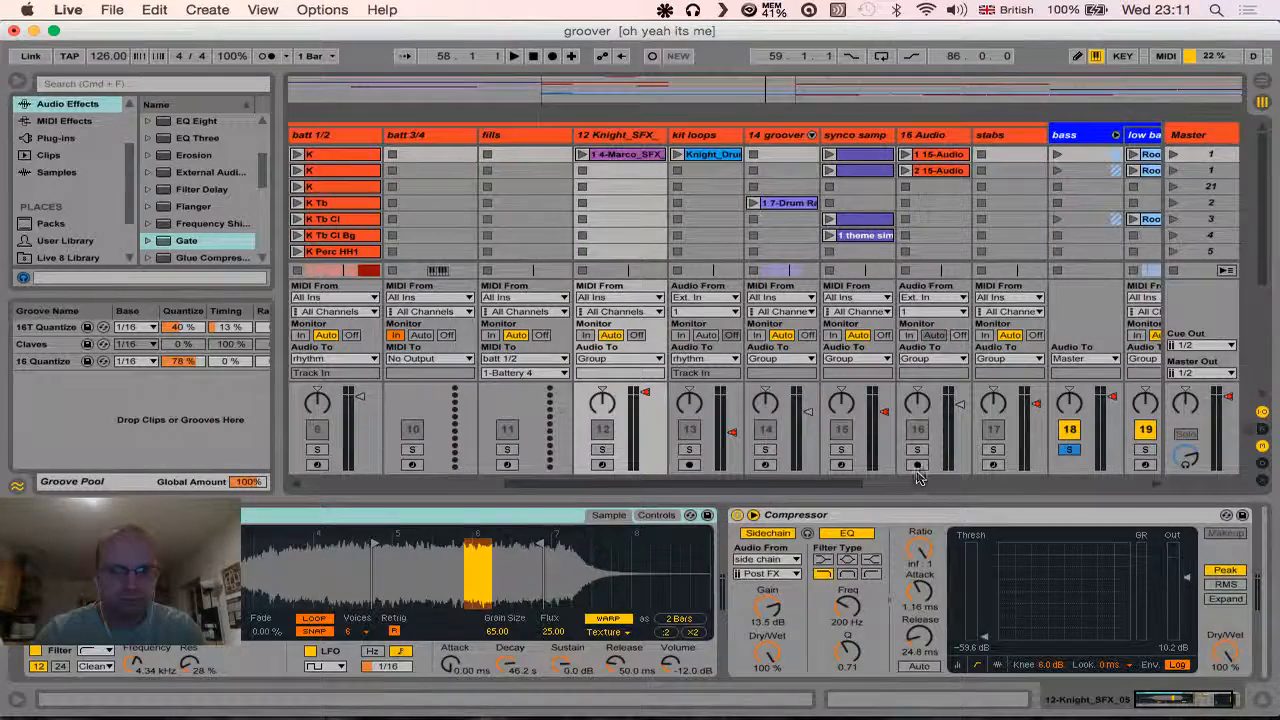
pyautogui.click(1070, 450)
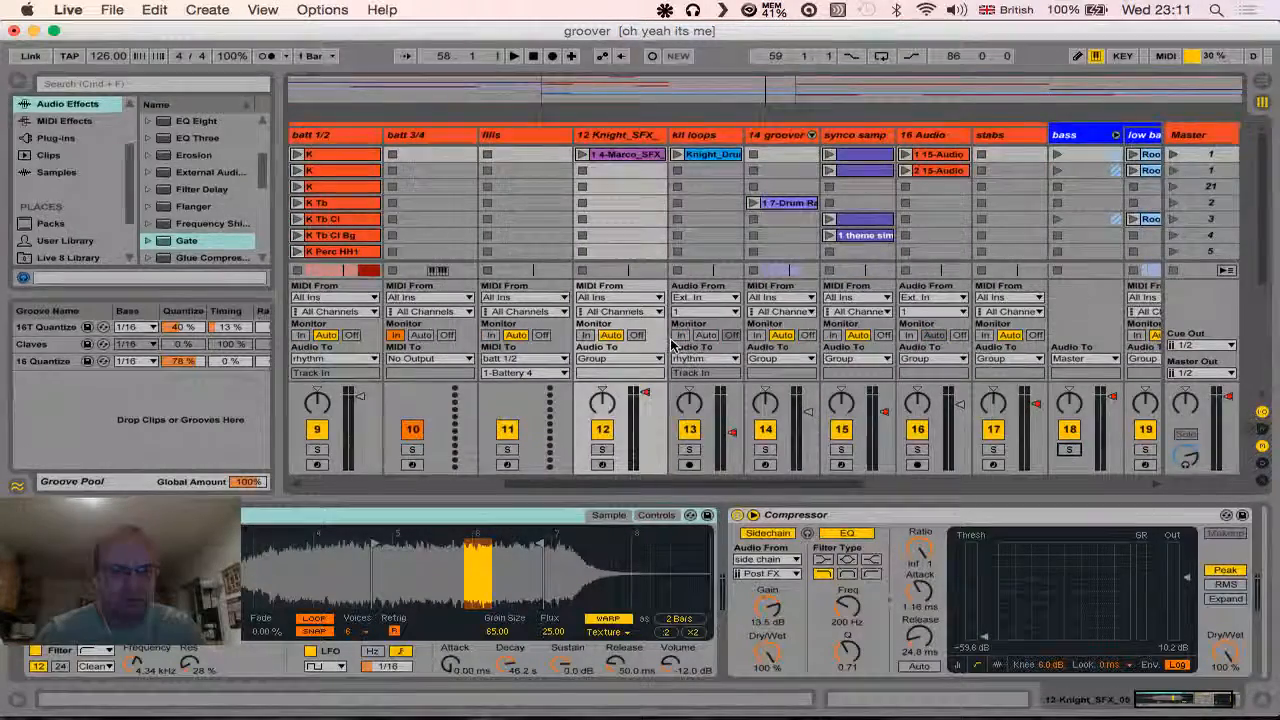
pyautogui.press('Tab')
# - Play the full mix from about three bars before the Acid Bass In locator and follow it on through Drop and Build
pyautogui.click(153, 137)
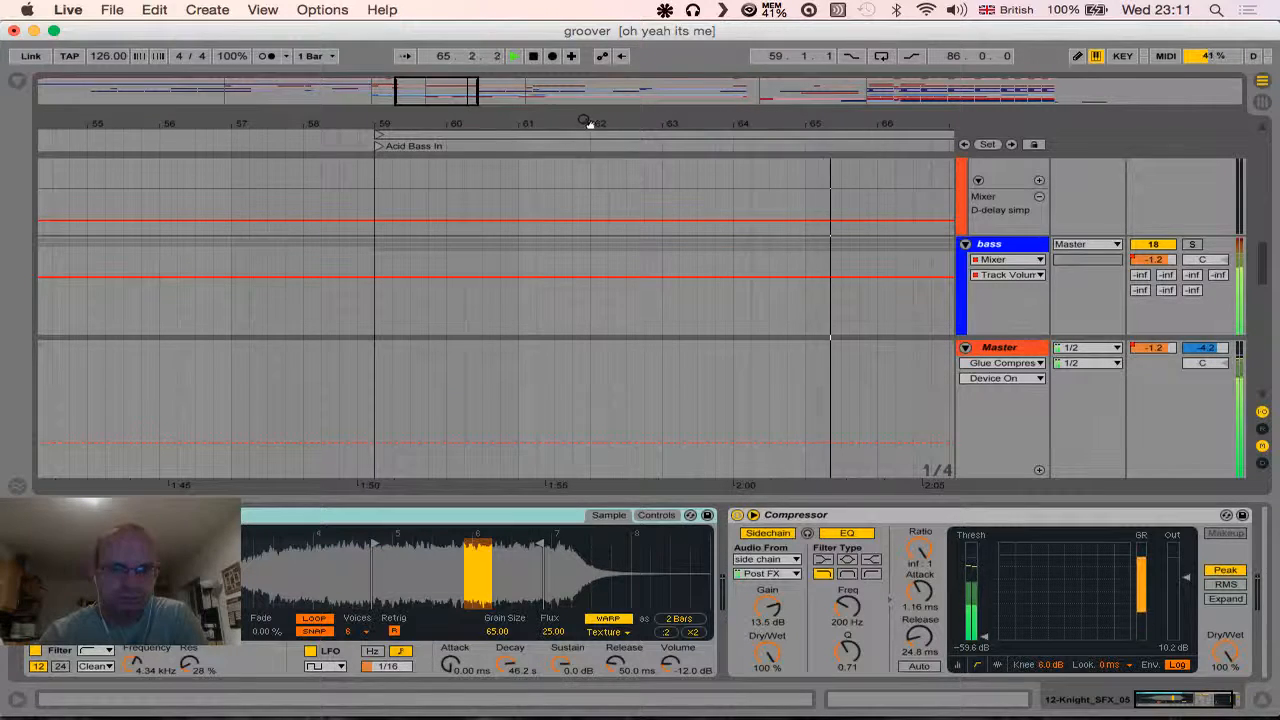
pyautogui.moveTo(588, 122); pyautogui.dragTo(588, 82)
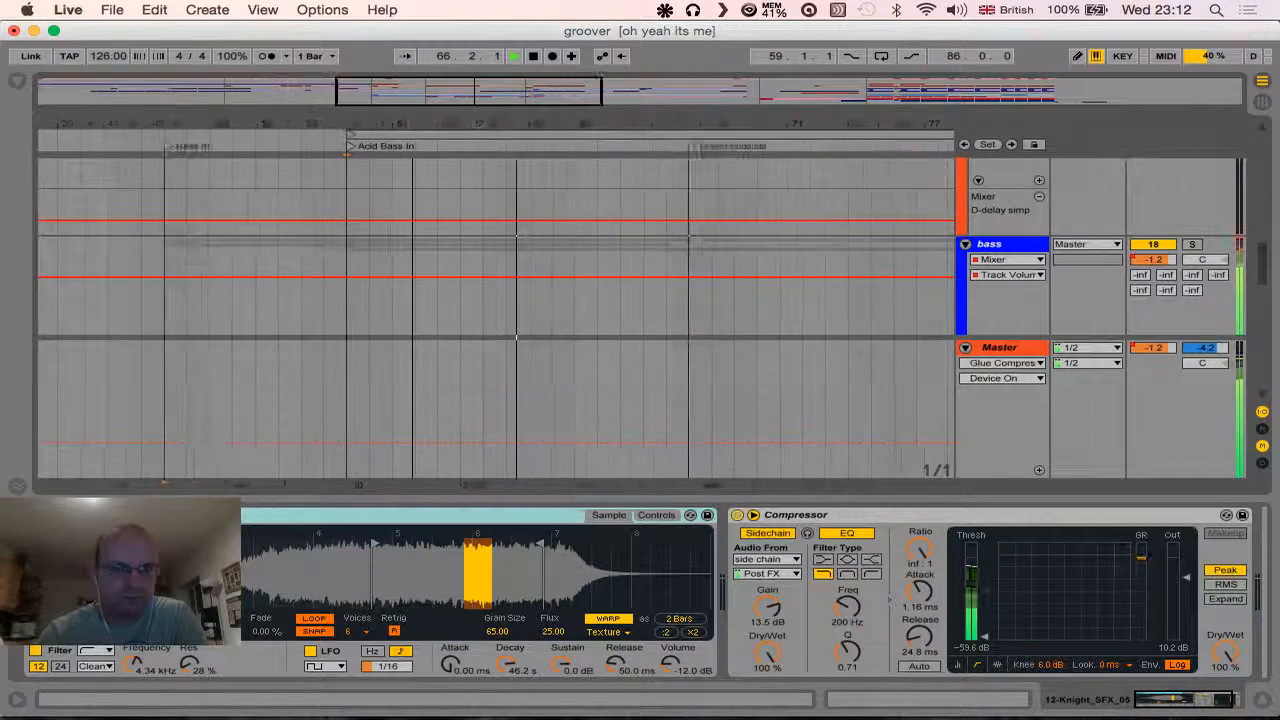
pyautogui.moveTo(412, 82); pyautogui.dragTo(412, 60)
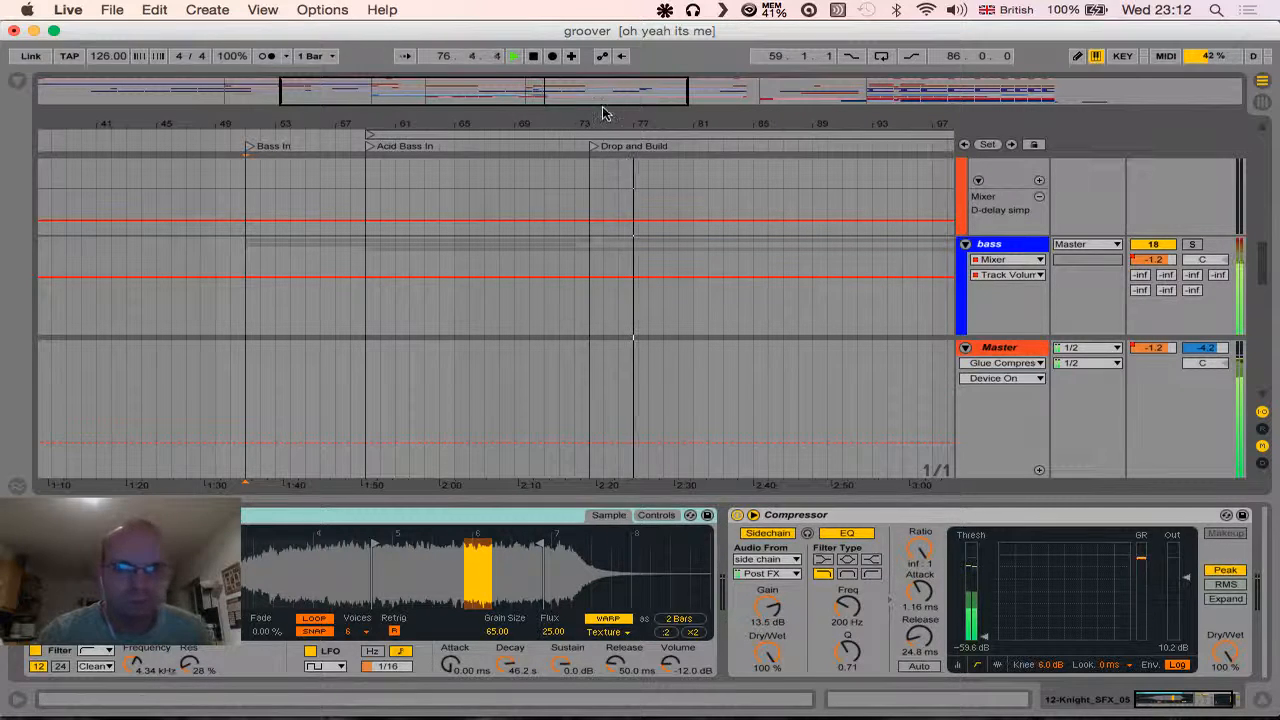
pyautogui.moveTo(604, 123); pyautogui.dragTo(381, 70)
pyautogui.moveTo(382, 123); pyautogui.dragTo(386, 123)
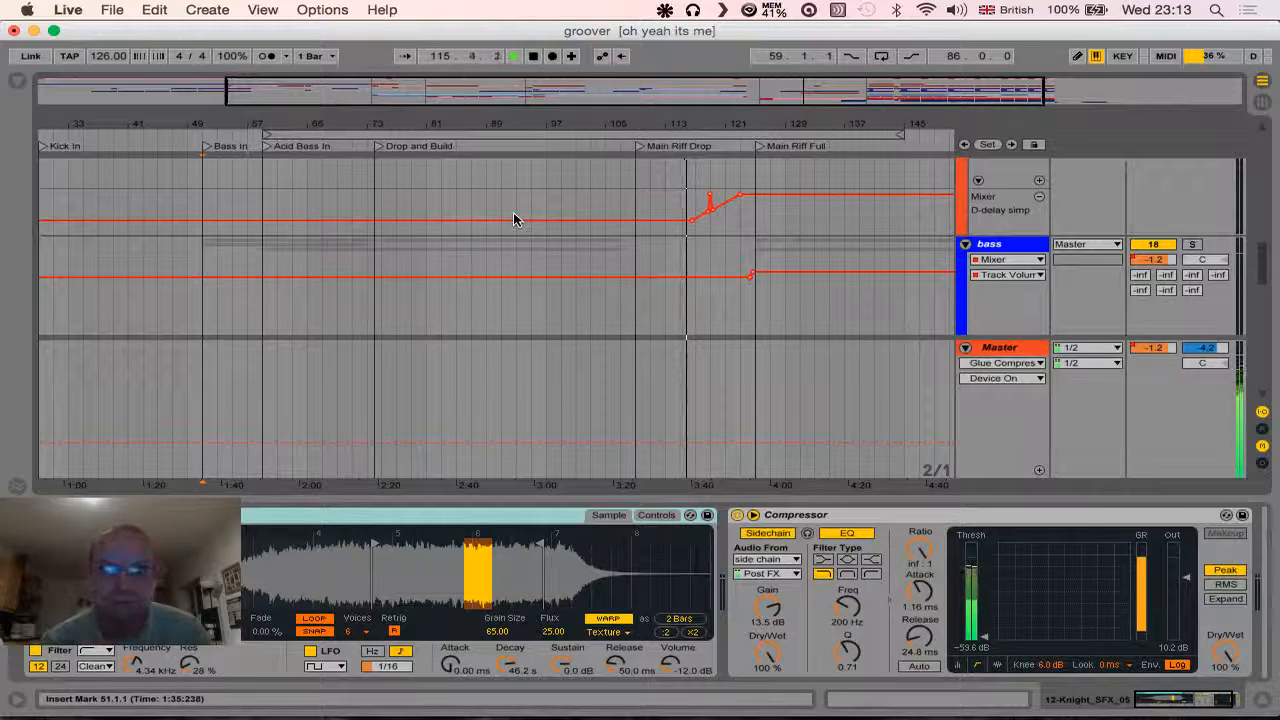
# - Examine the stabs, 16 Audio and synco samp tracks around the Main Riff Drop locator during playback, and stop at Main Riff Full
pyautogui.scroll(3, 660, 247)
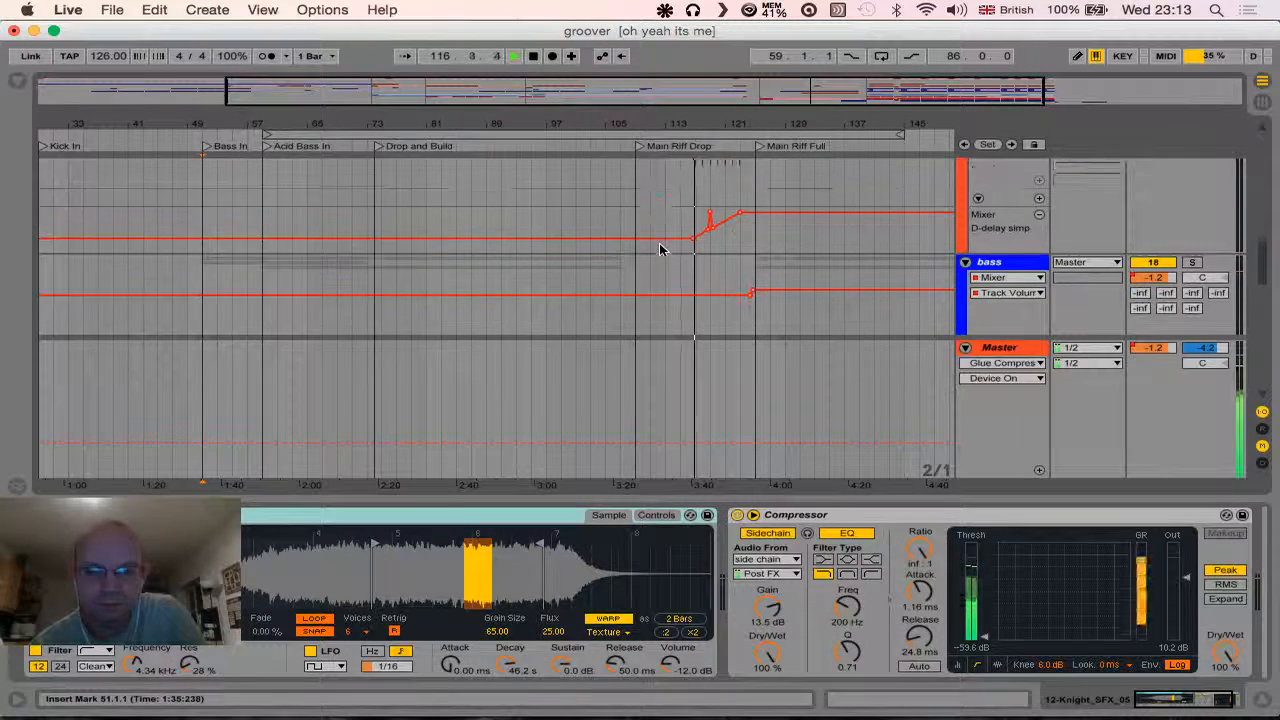
pyautogui.scroll(1, 660, 250)
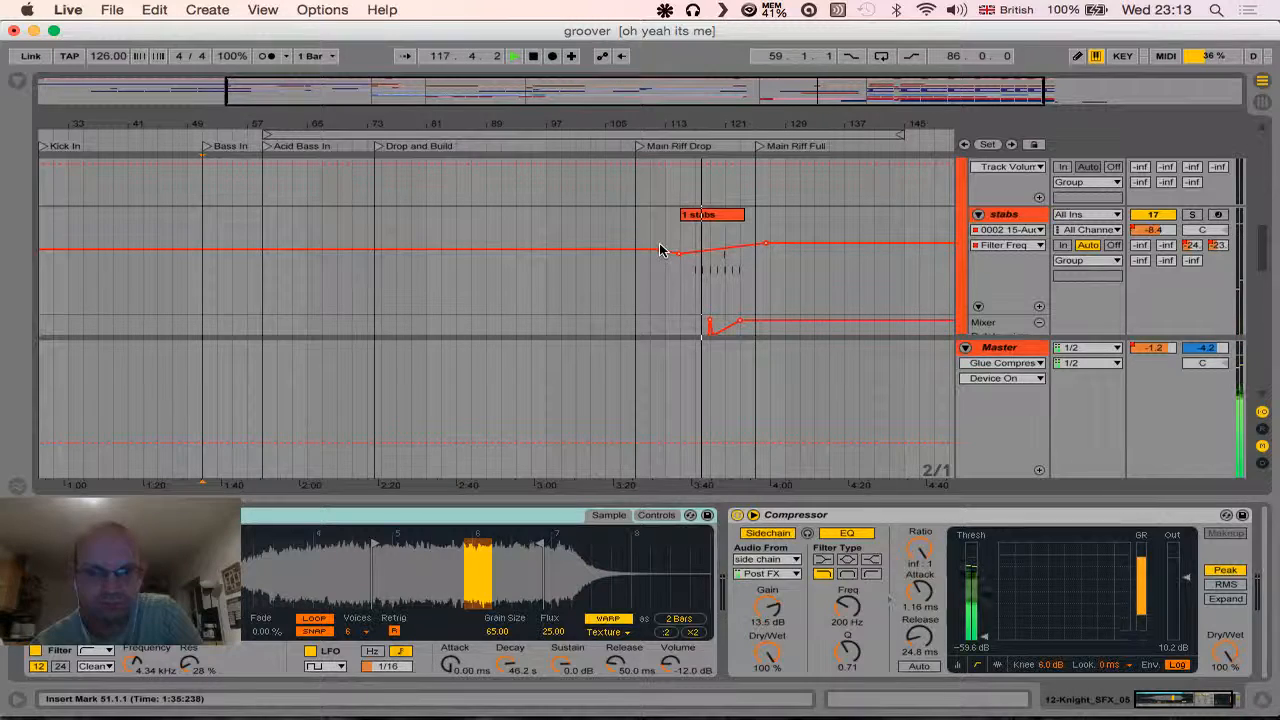
pyautogui.scroll(5, 660, 250)
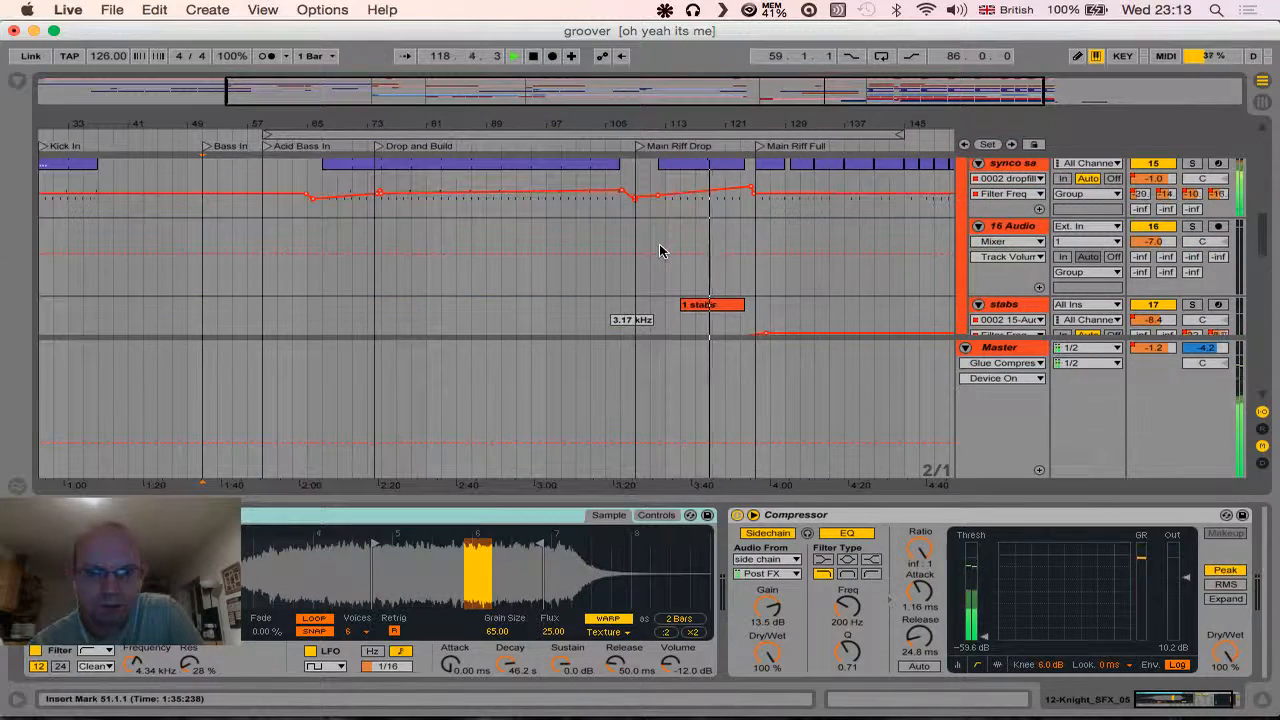
pyautogui.scroll(3, 660, 248)
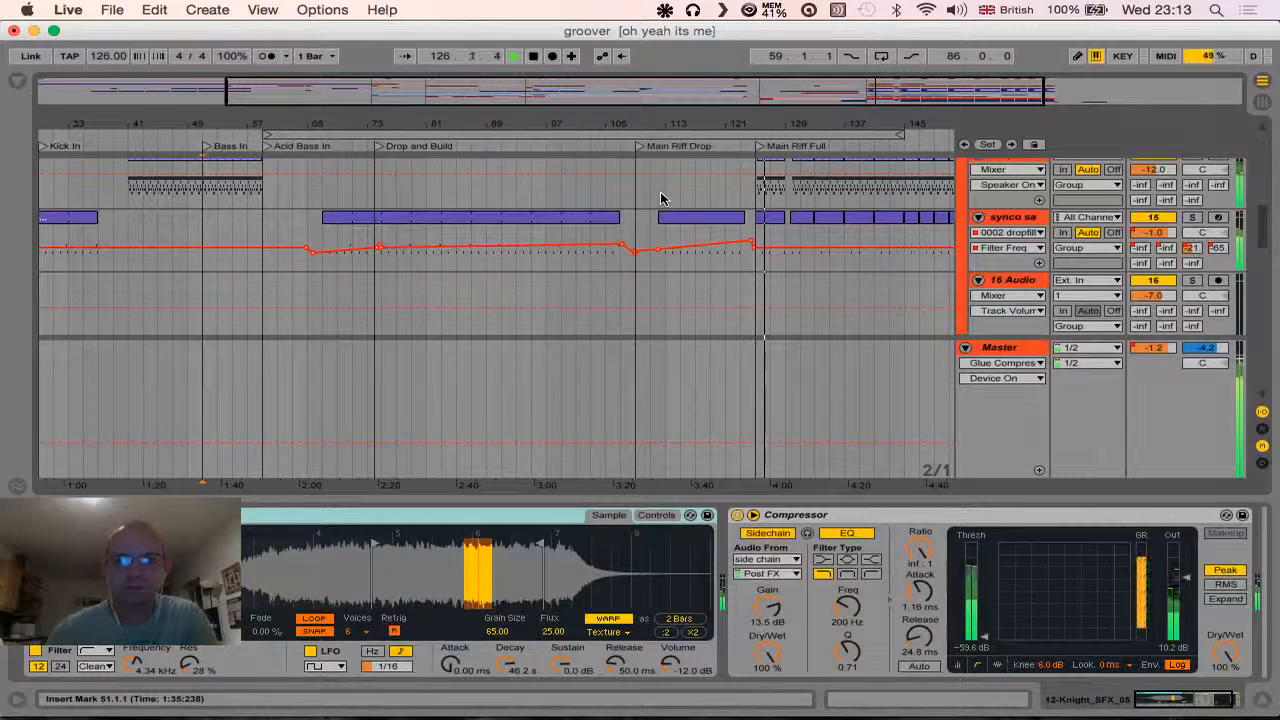
pyautogui.click(535, 55)
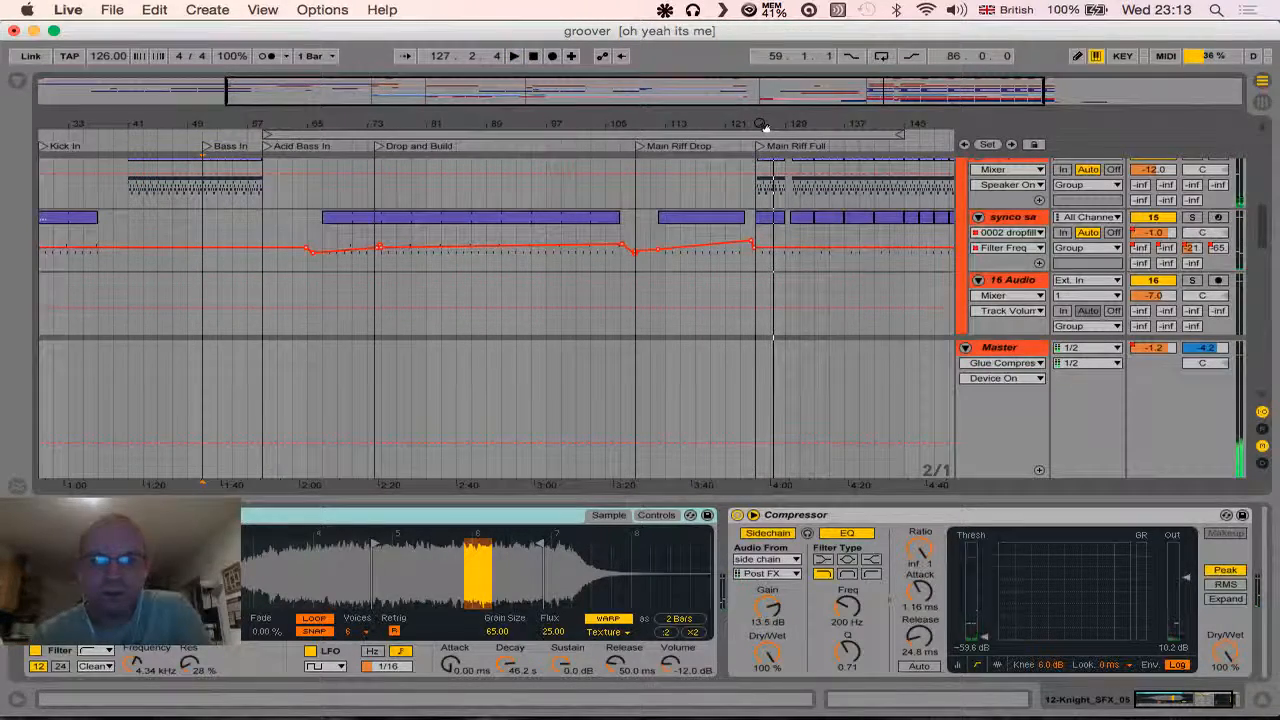
# - Play the arrangement from about five bars before the Main Riff Full locator and examine the rhythm track clips there
pyautogui.moveTo(765, 125); pyautogui.dragTo(761, 165)
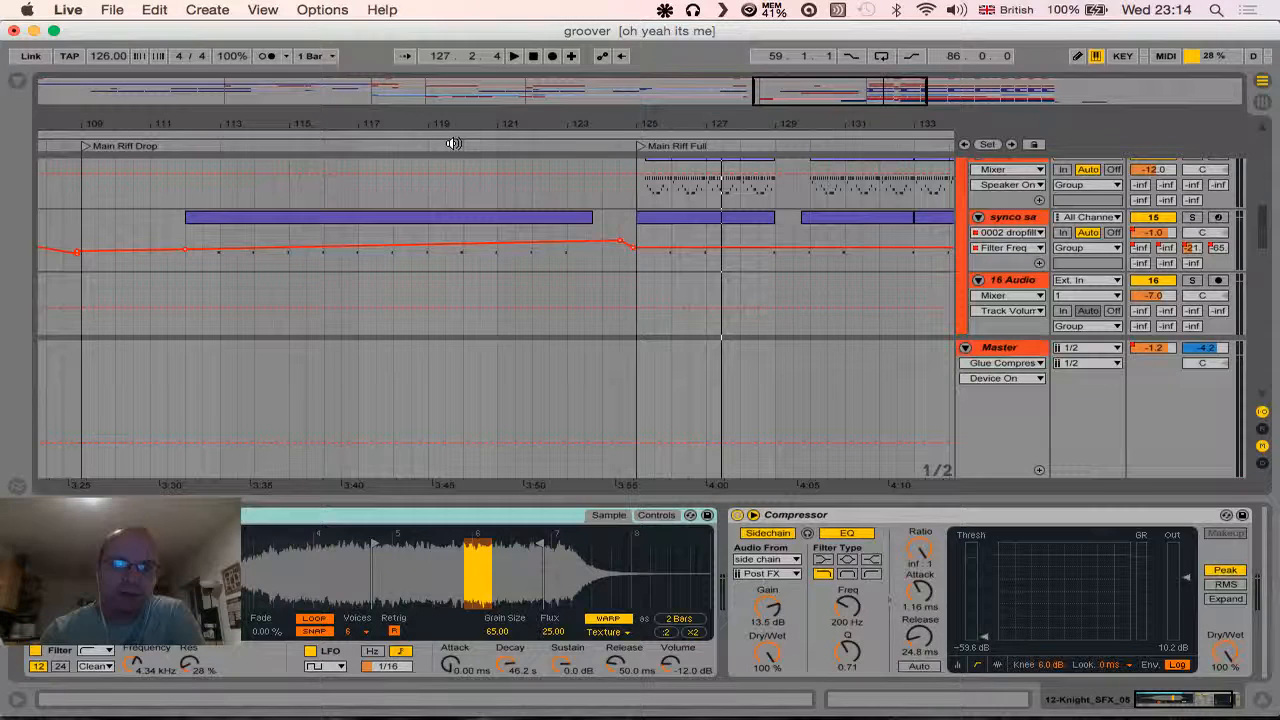
pyautogui.click(453, 143)
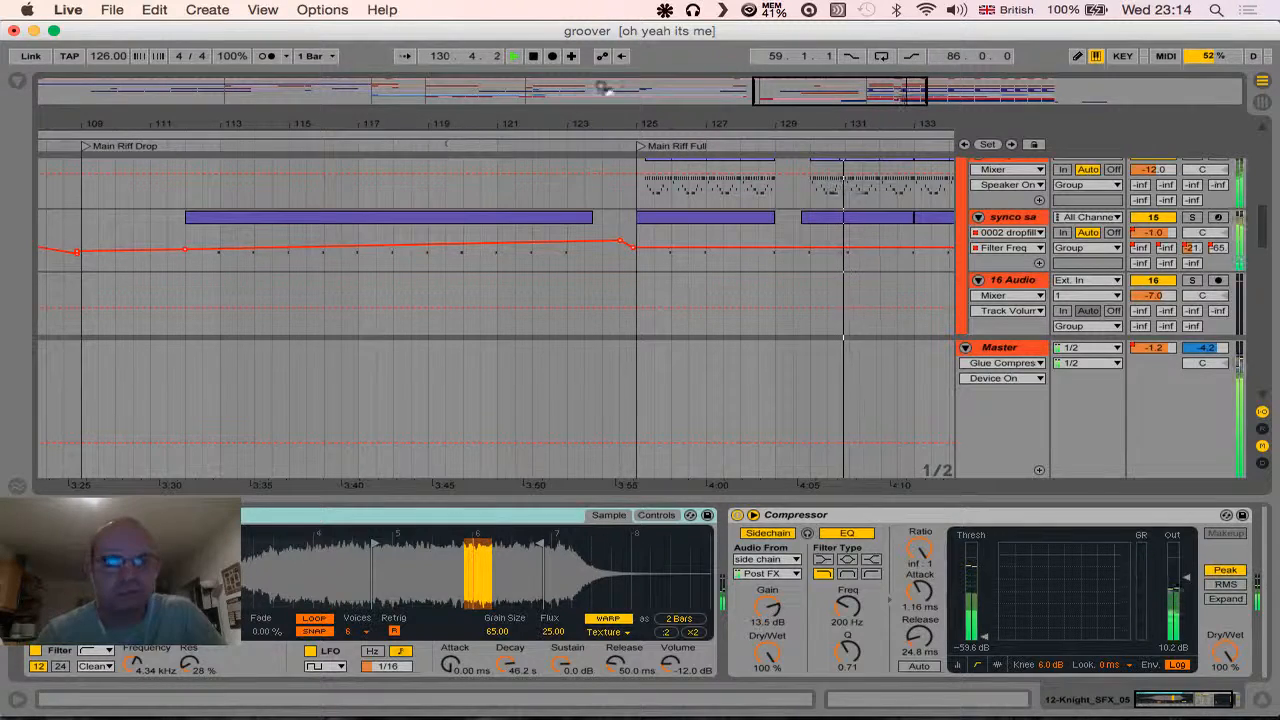
pyautogui.moveTo(607, 117); pyautogui.dragTo(414, 120)
pyautogui.scroll(3, 506, 256)
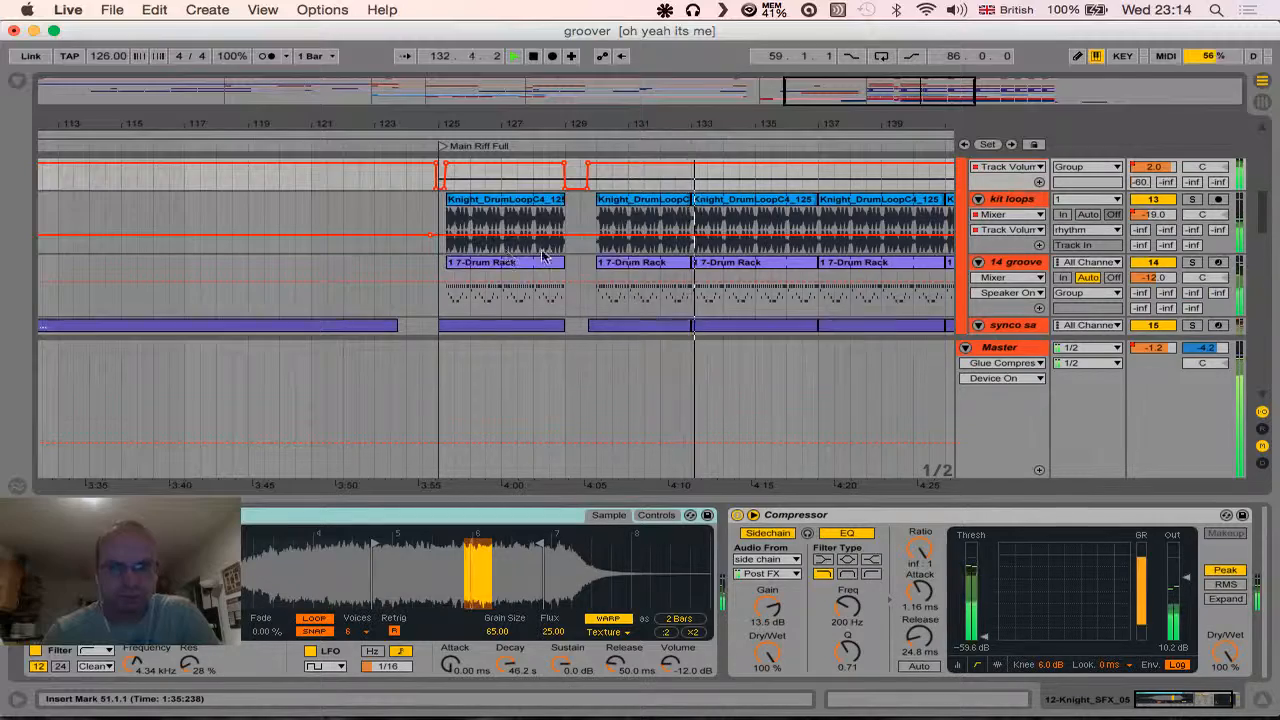
pyautogui.scroll(2, 946, 254)
pyautogui.scroll(8, 946, 256)
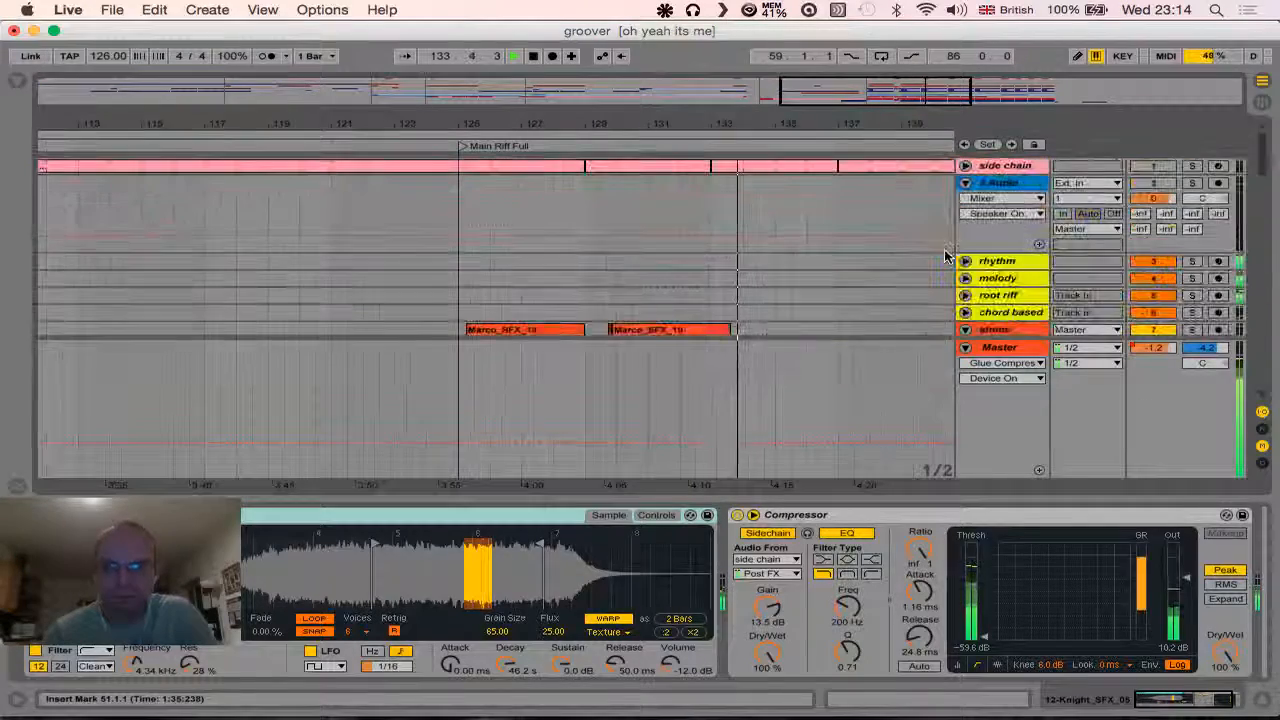
# - Collapse the 2 Audio, atmos, Rhythm midi and bass tracks in the arrangement
pyautogui.click(966, 184)
pyautogui.click(966, 268)
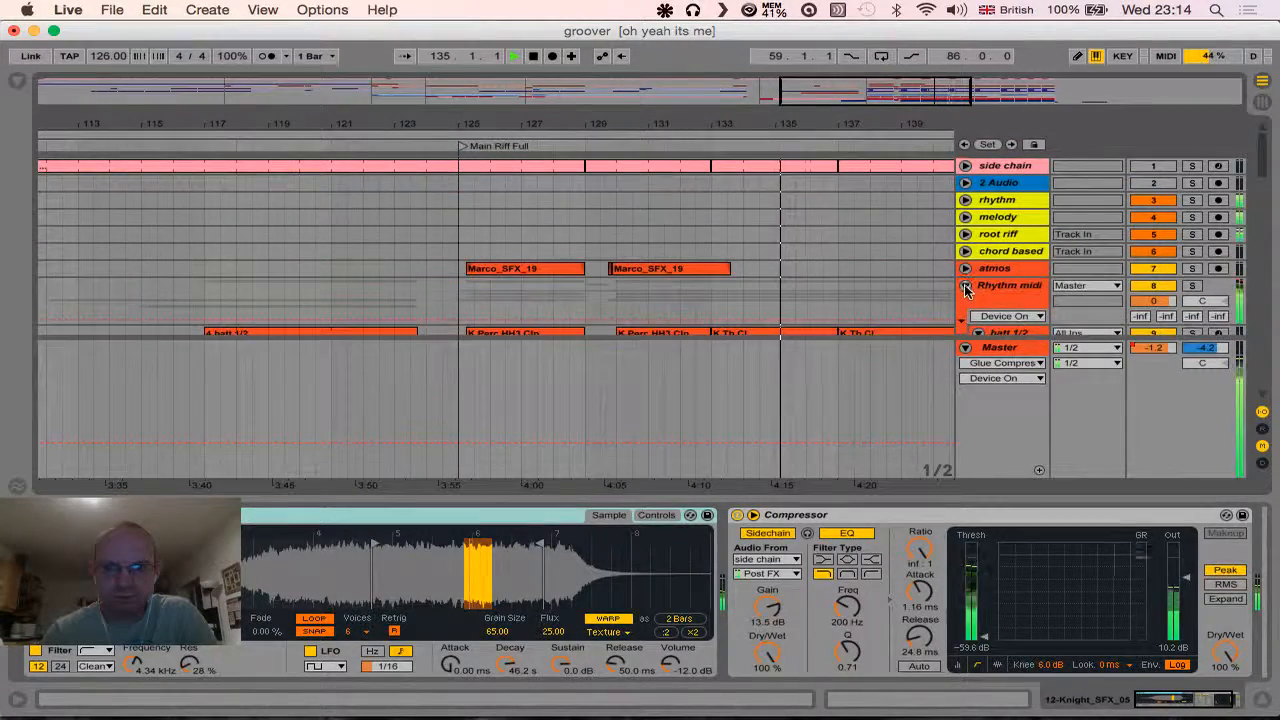
pyautogui.click(966, 286)
pyautogui.scroll(-4, 922, 271)
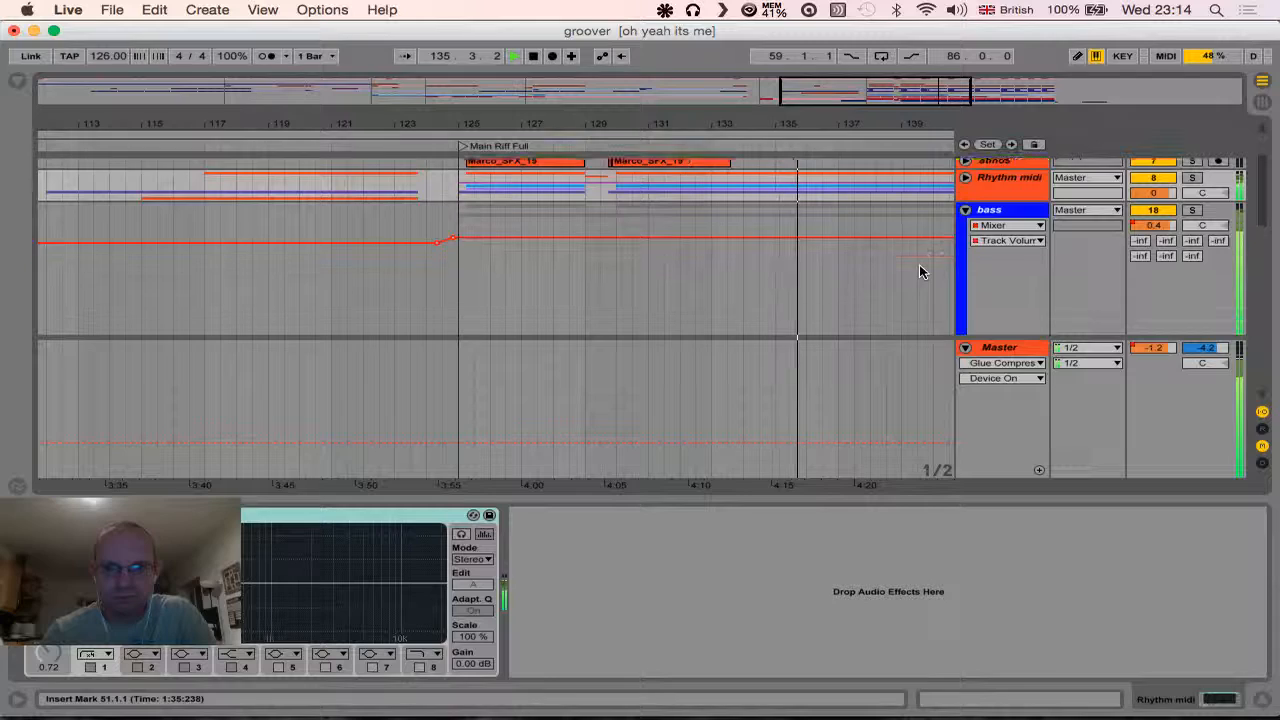
pyautogui.click(965, 210)
# - Collapse the root line, stab chor and piano tracks inside the Tune Midi group
pyautogui.scroll(-3, 910, 228)
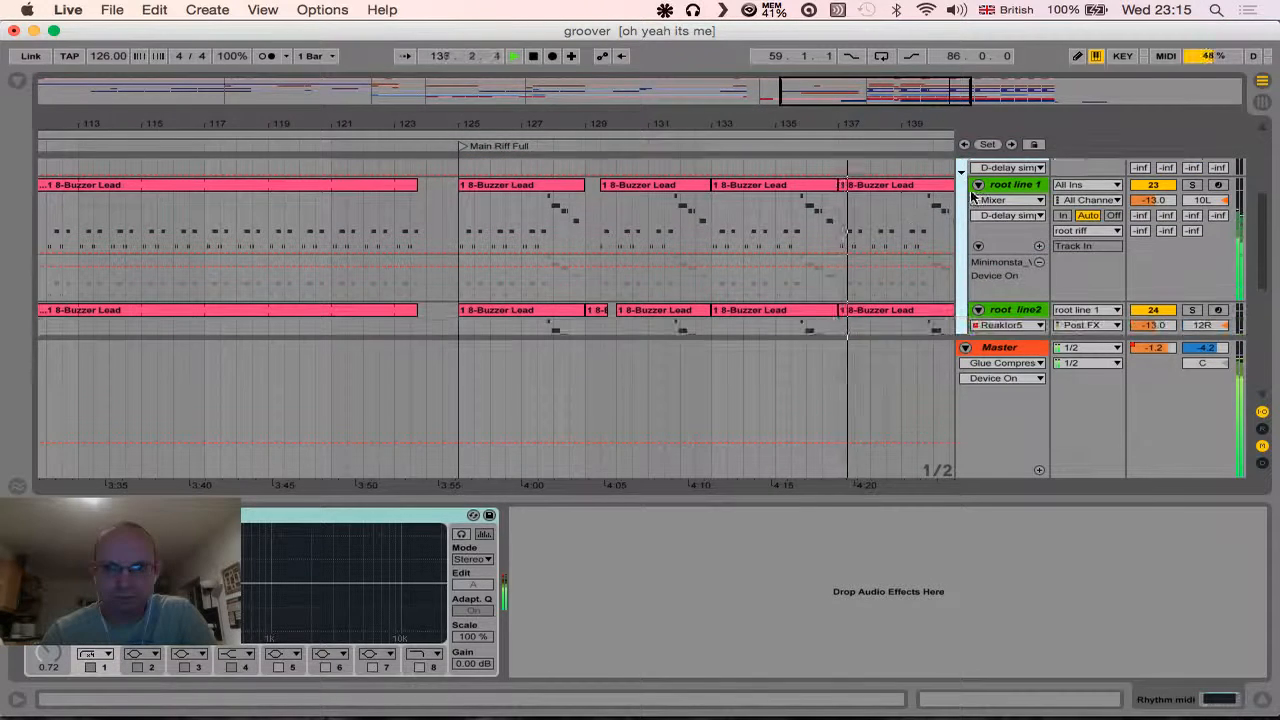
pyautogui.click(978, 188)
pyautogui.click(978, 201)
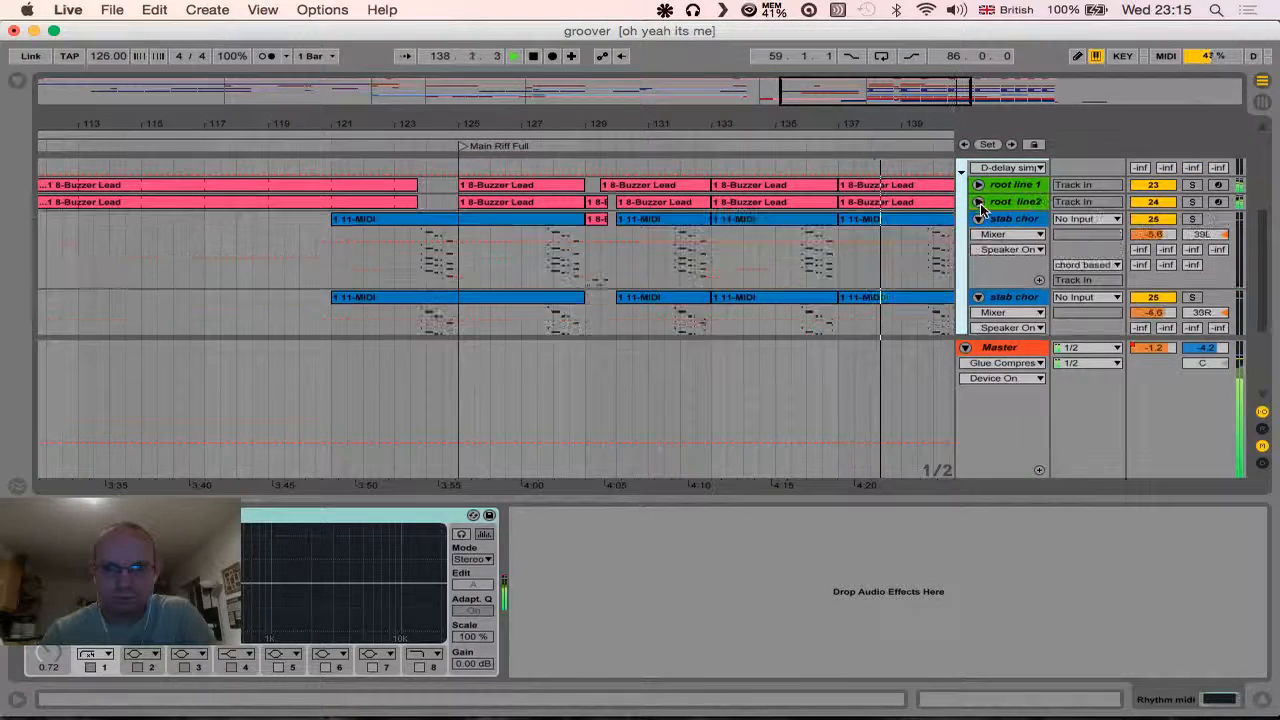
pyautogui.click(978, 218)
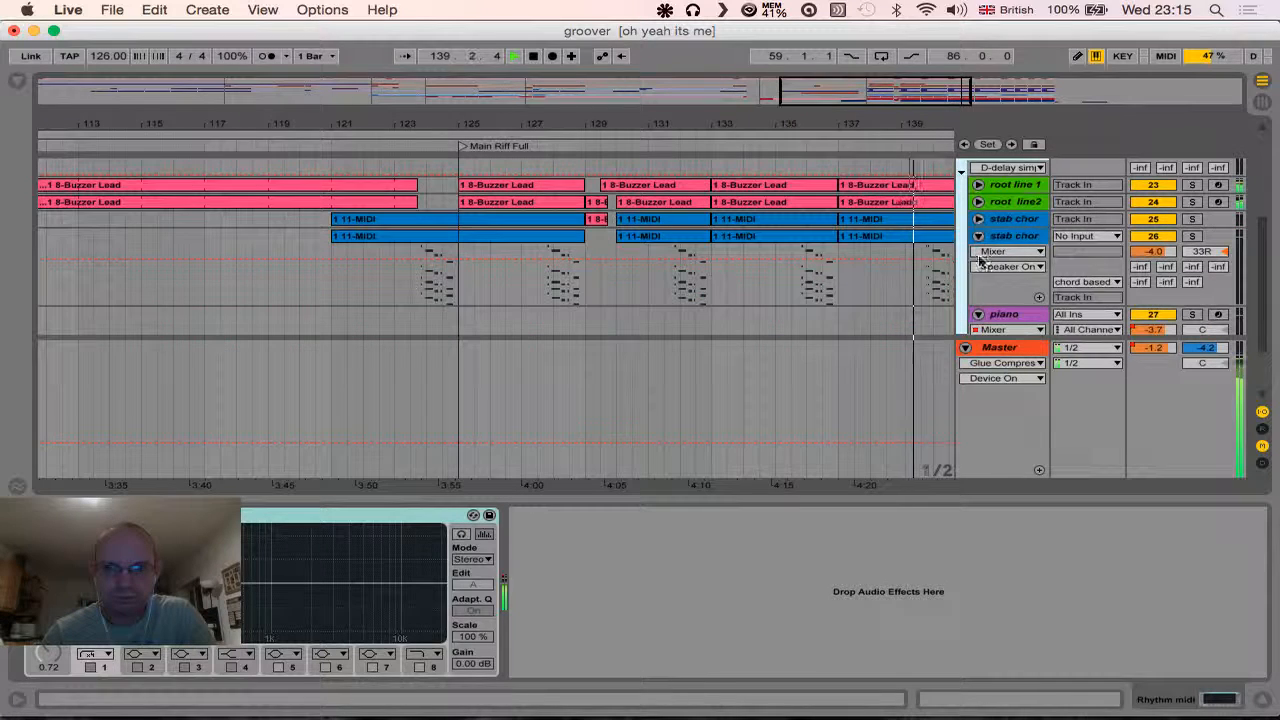
pyautogui.click(978, 235)
pyautogui.click(978, 252)
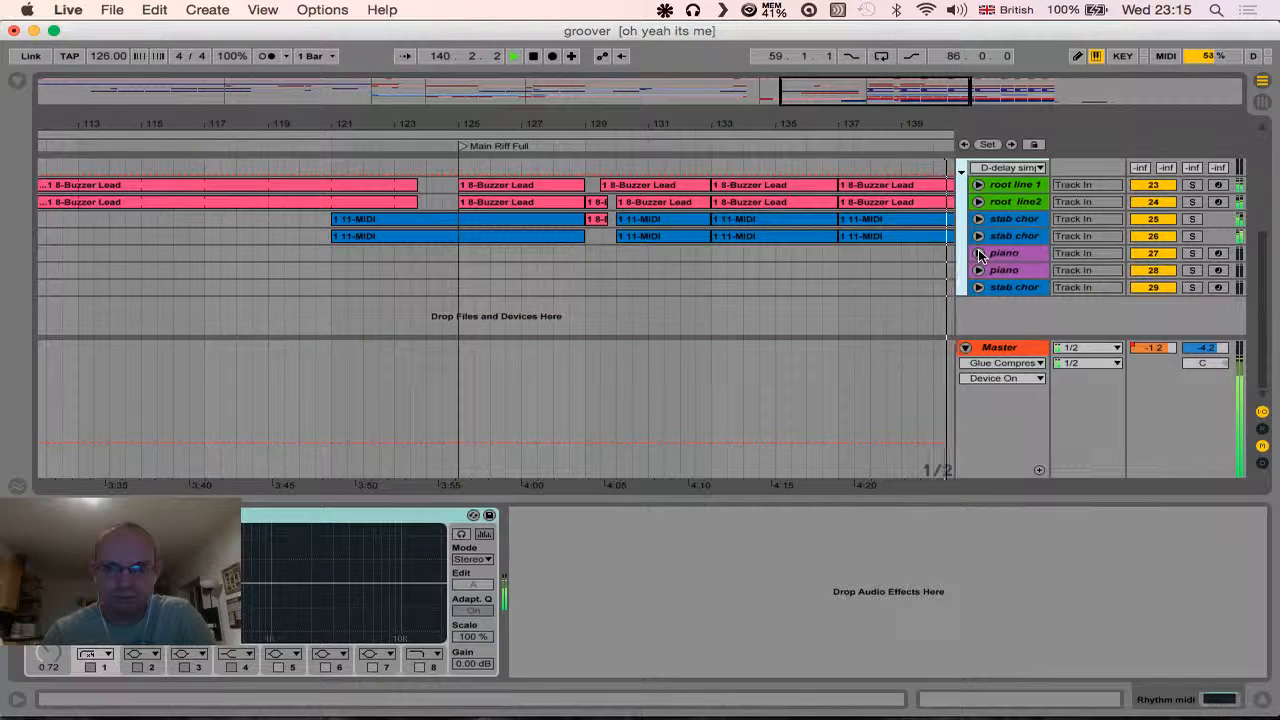
# - Hide the device view to enlarge the arrangement and make the display follow playback
pyautogui.scroll(3, 784, 264)
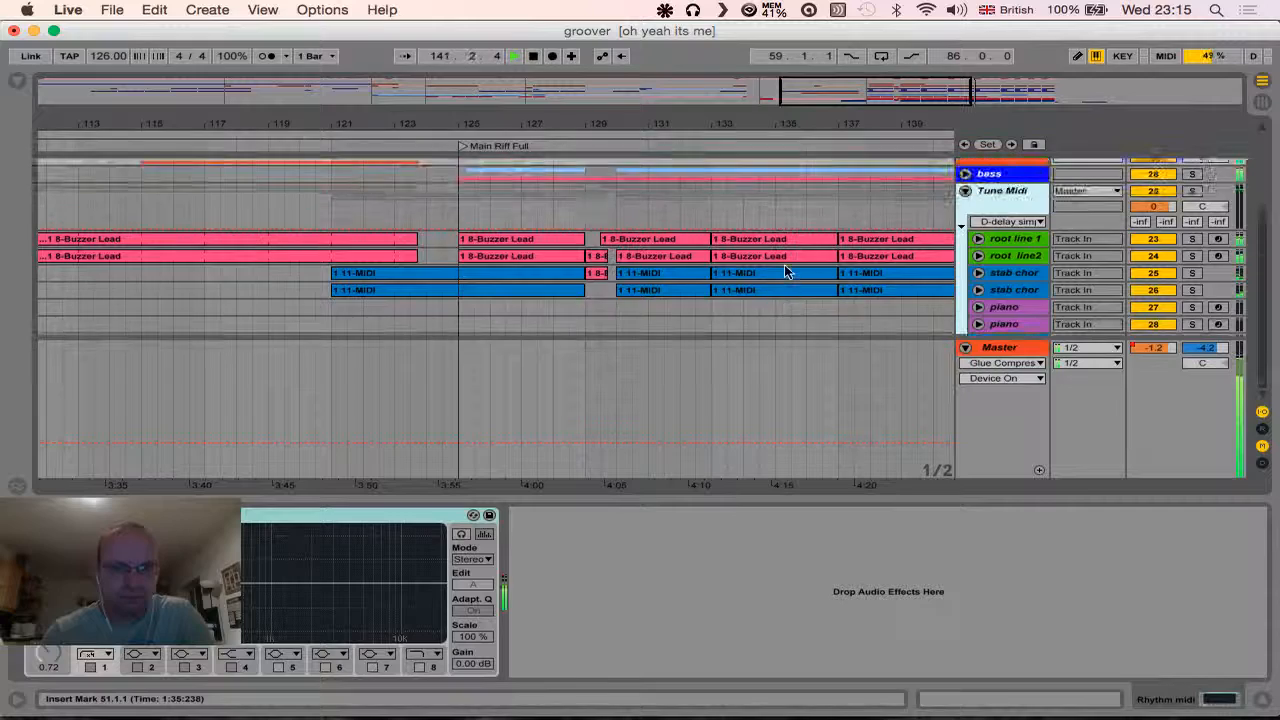
pyautogui.click(1270, 703)
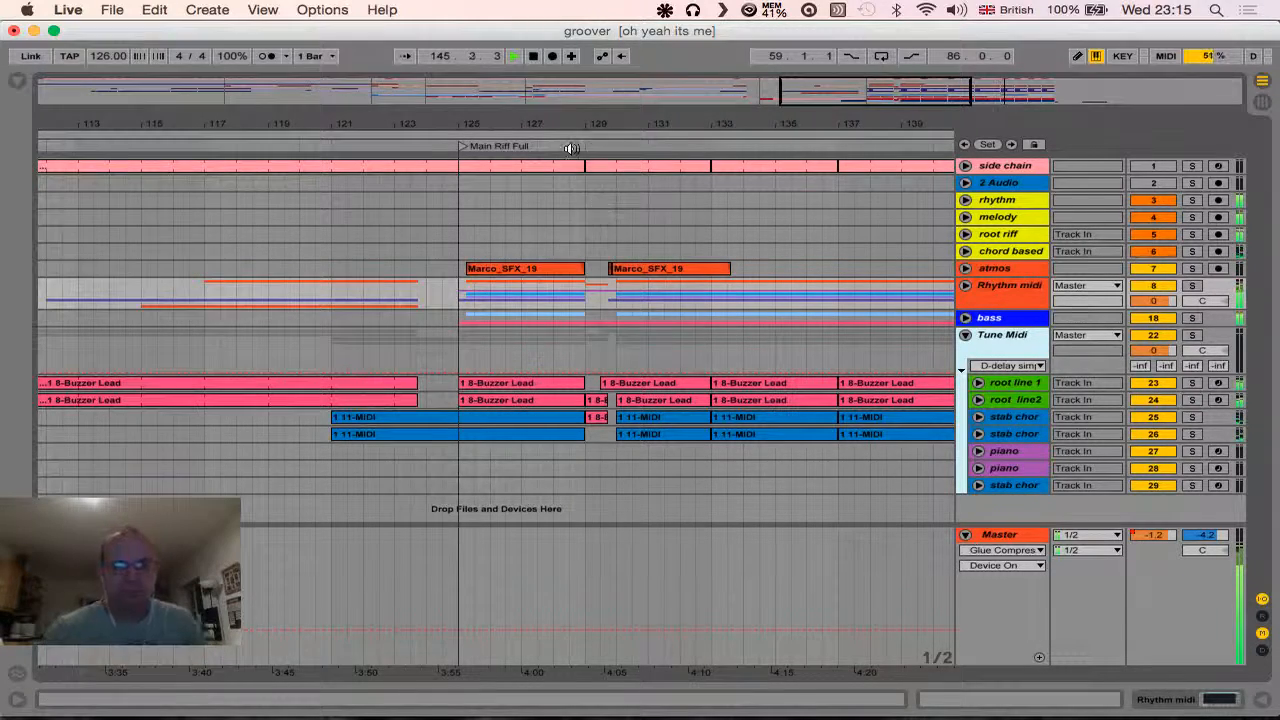
pyautogui.click(403, 56)
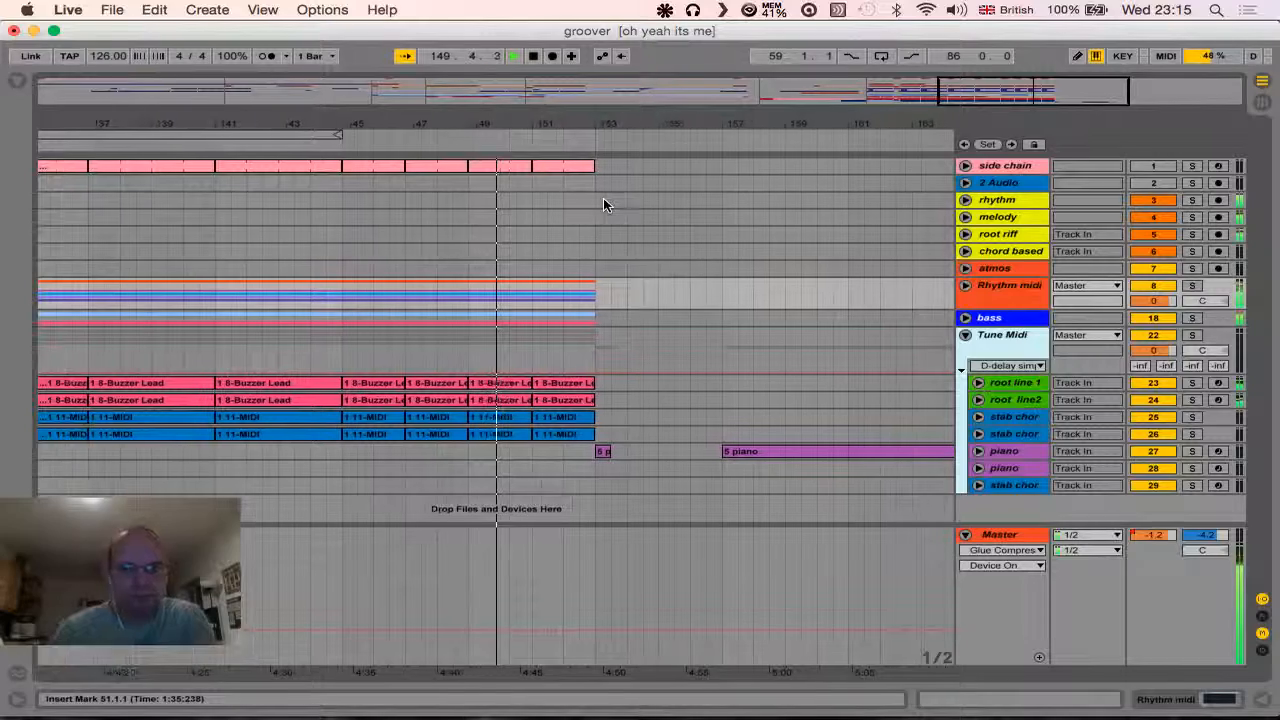
# - Play from about bar 144, solo the bass group to hear it alone, and replay from about bar 142 before stopping
pyautogui.click(250, 143)
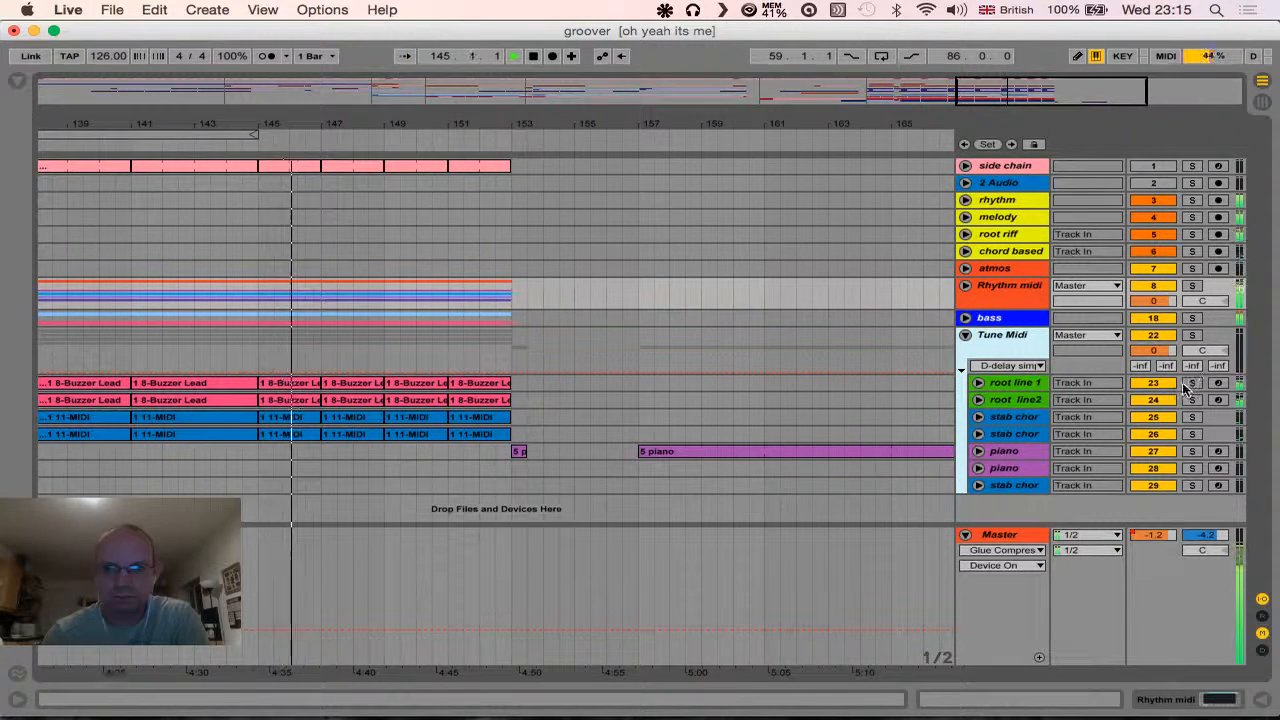
pyautogui.click(1191, 318)
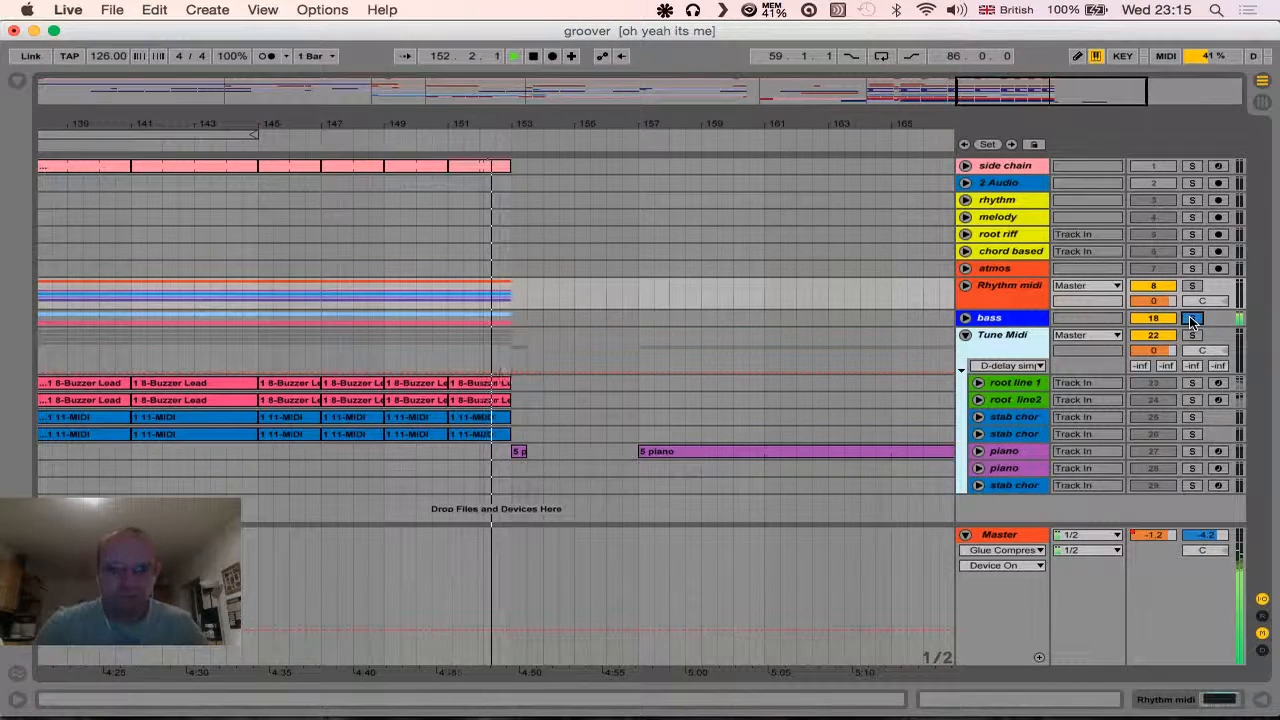
pyautogui.click(1191, 319)
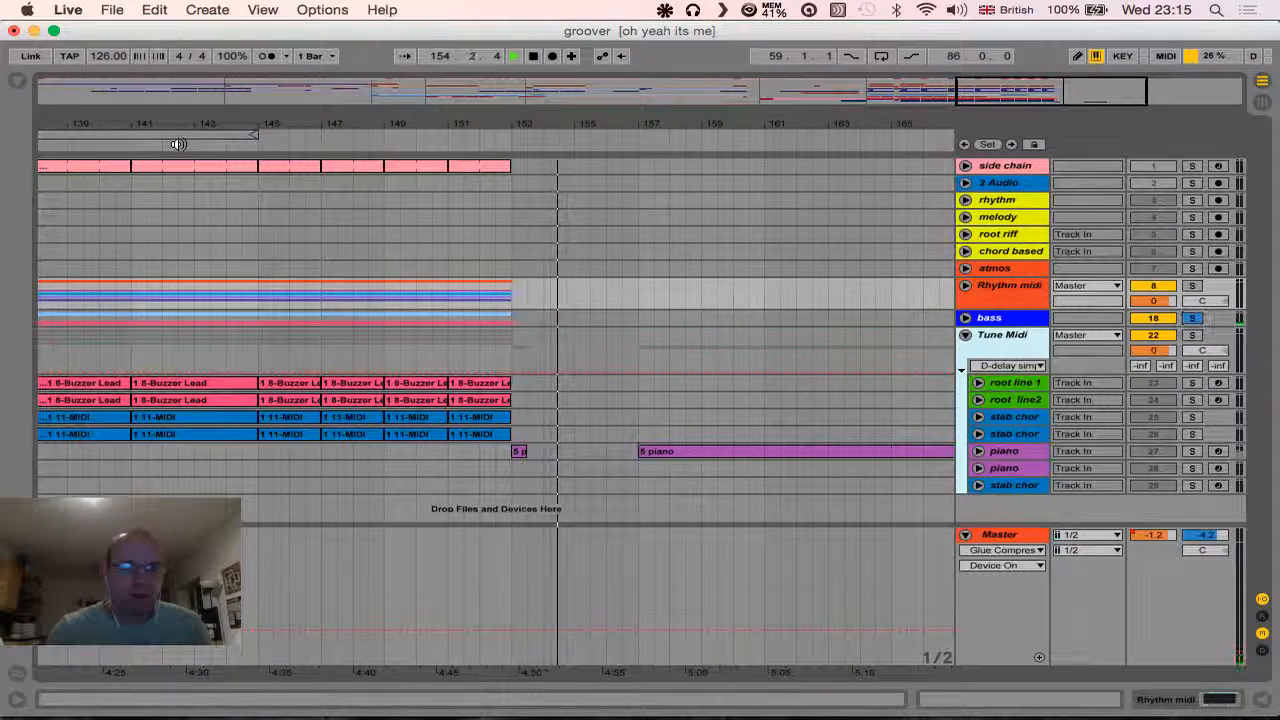
pyautogui.click(178, 144)
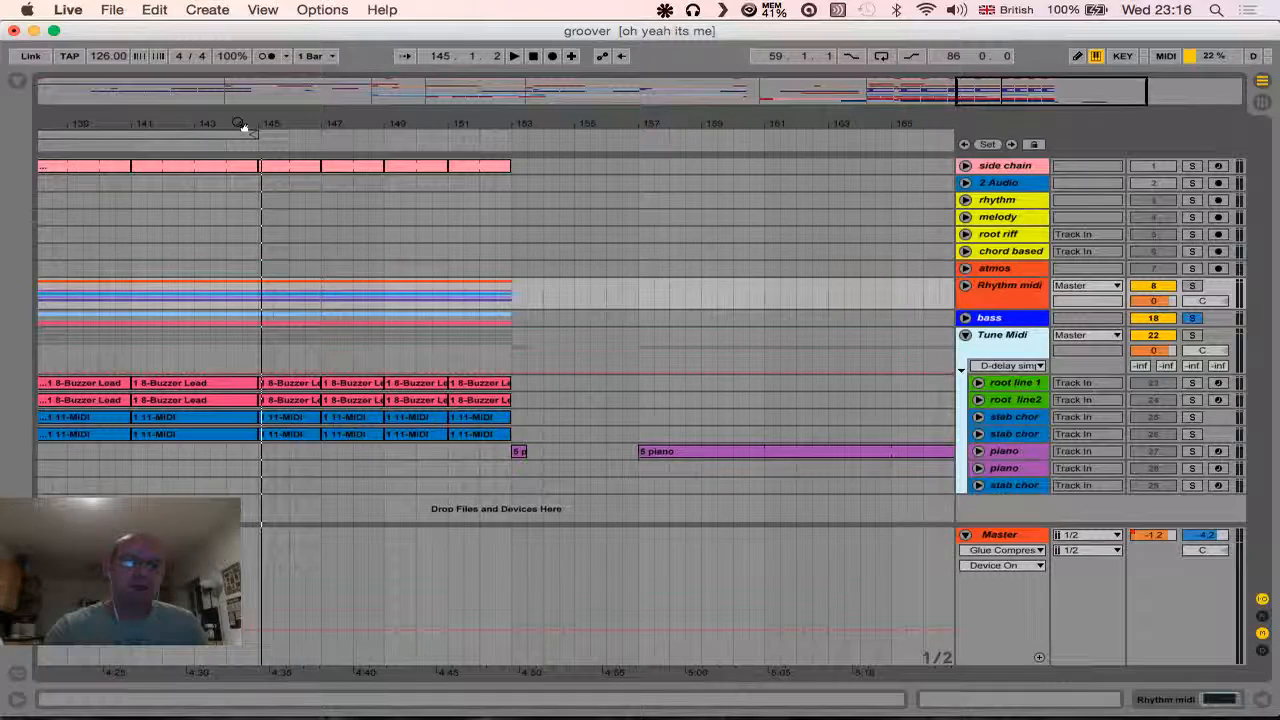
# - Play the Main Riff Full section from about bar 141, unfold the melody track and solo it to hear it alone
pyautogui.moveTo(254, 133); pyautogui.dragTo(660, 125)
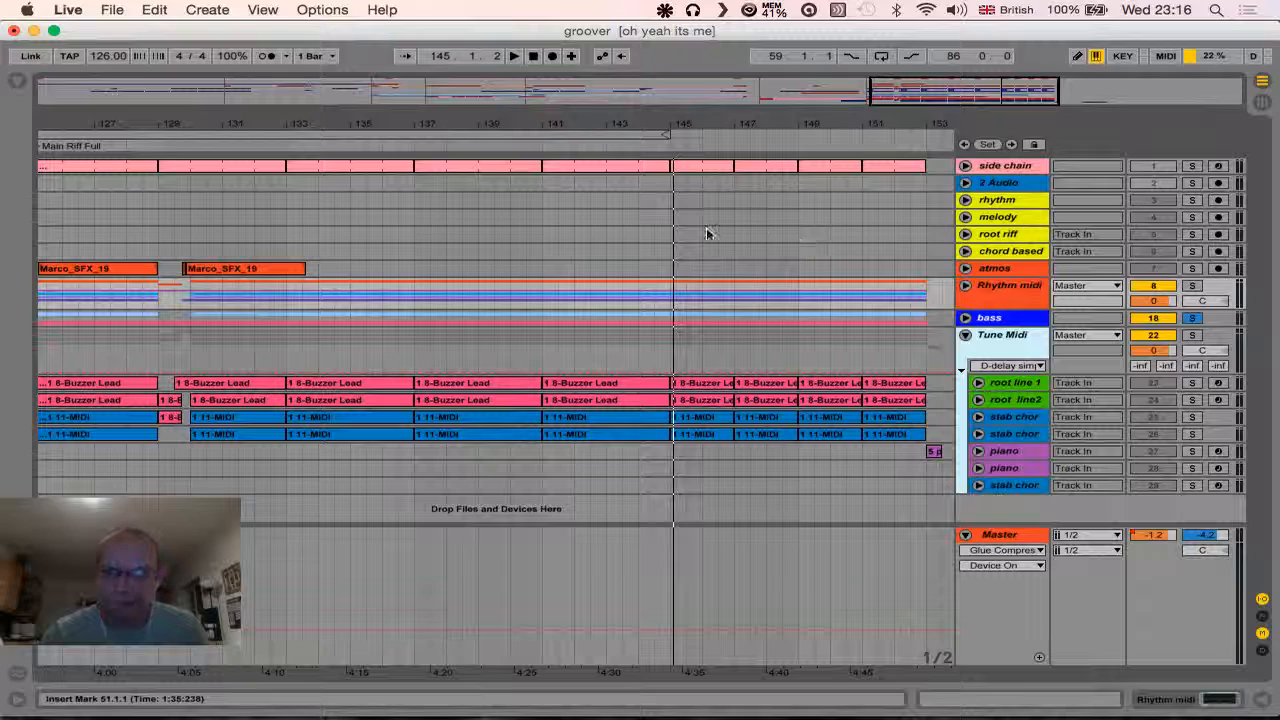
pyautogui.click(538, 145)
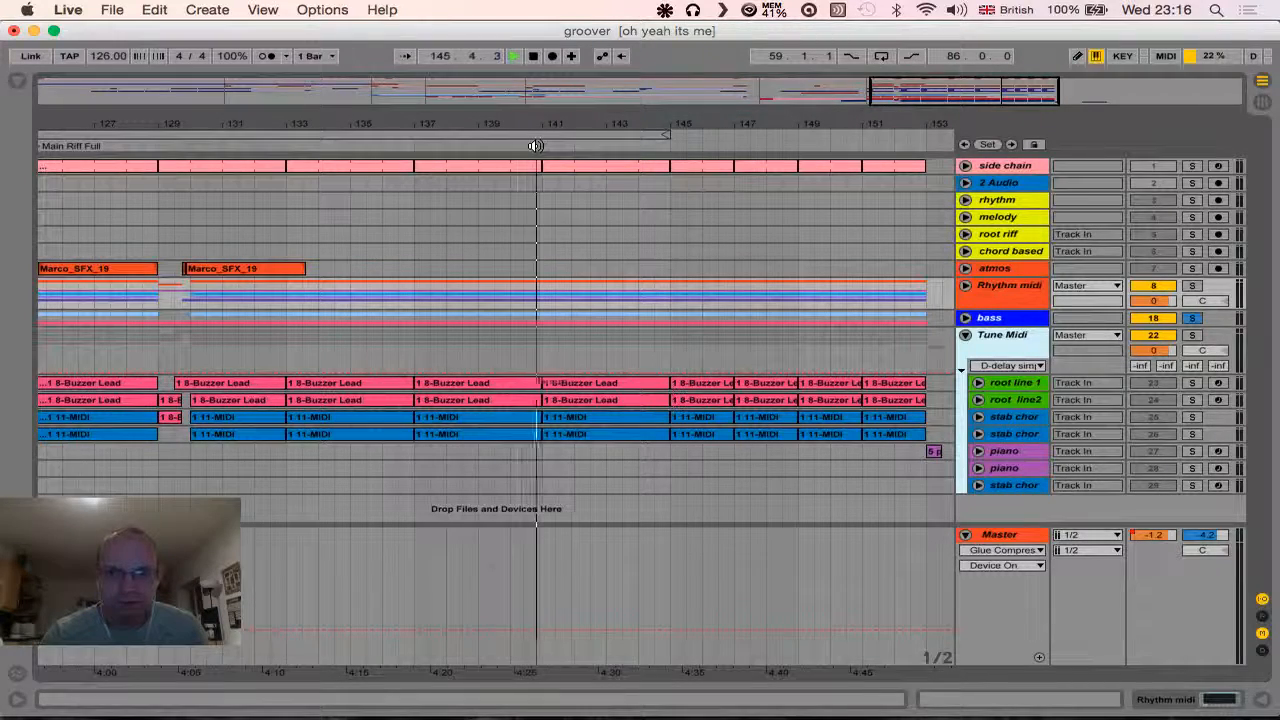
pyautogui.click(966, 218)
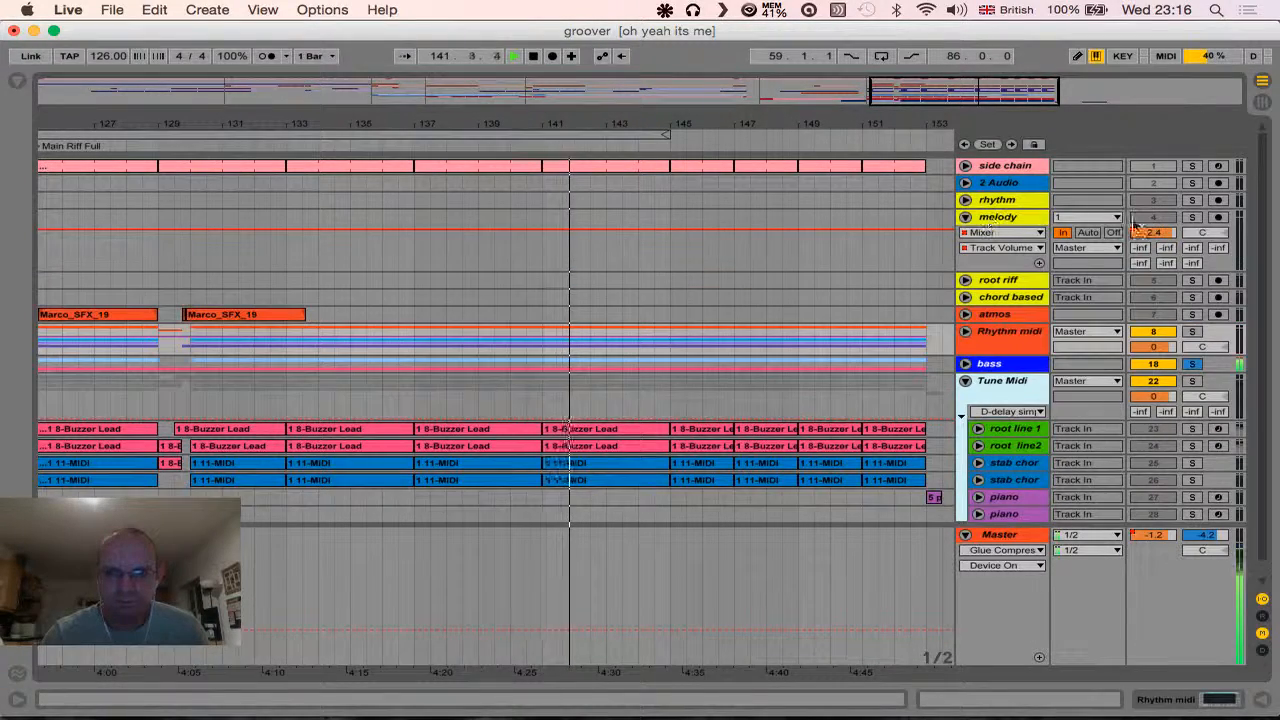
pyautogui.click(1192, 217)
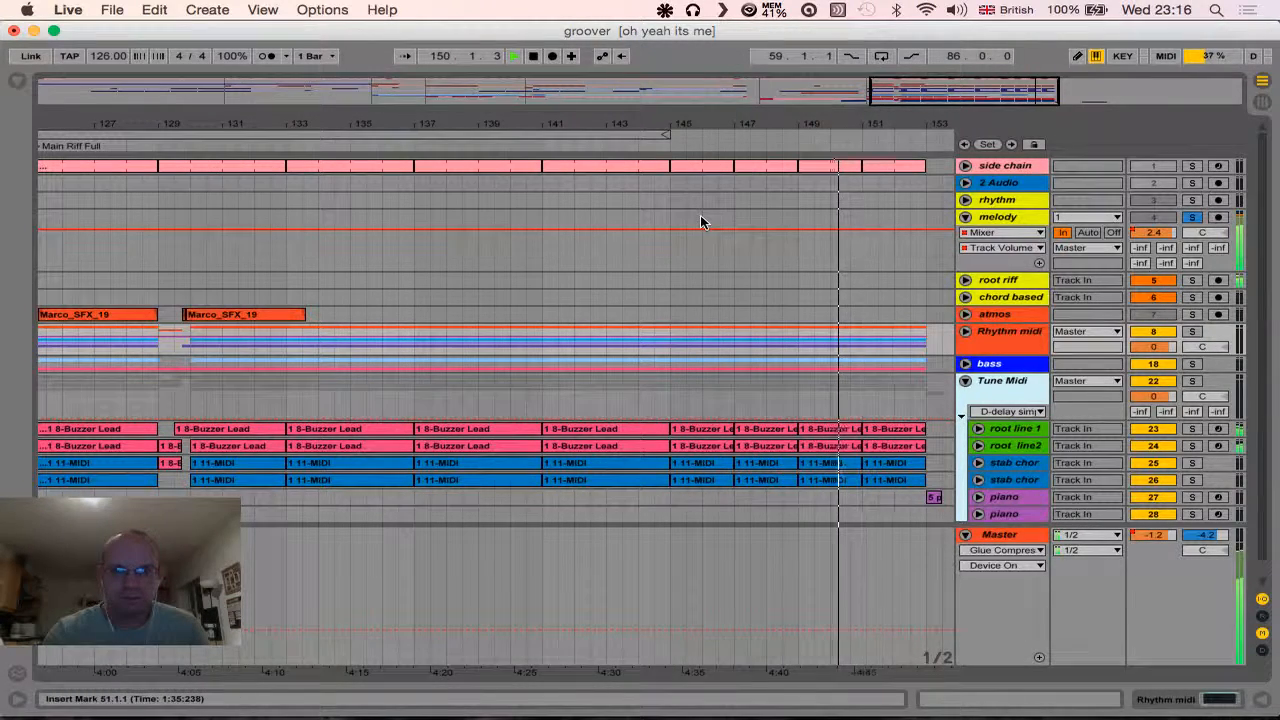
# - Show the Master track's Mixer volume automation, lower it to -20.0 dB, and replay the soloed melody from about bar 137
pyautogui.click(995, 551)
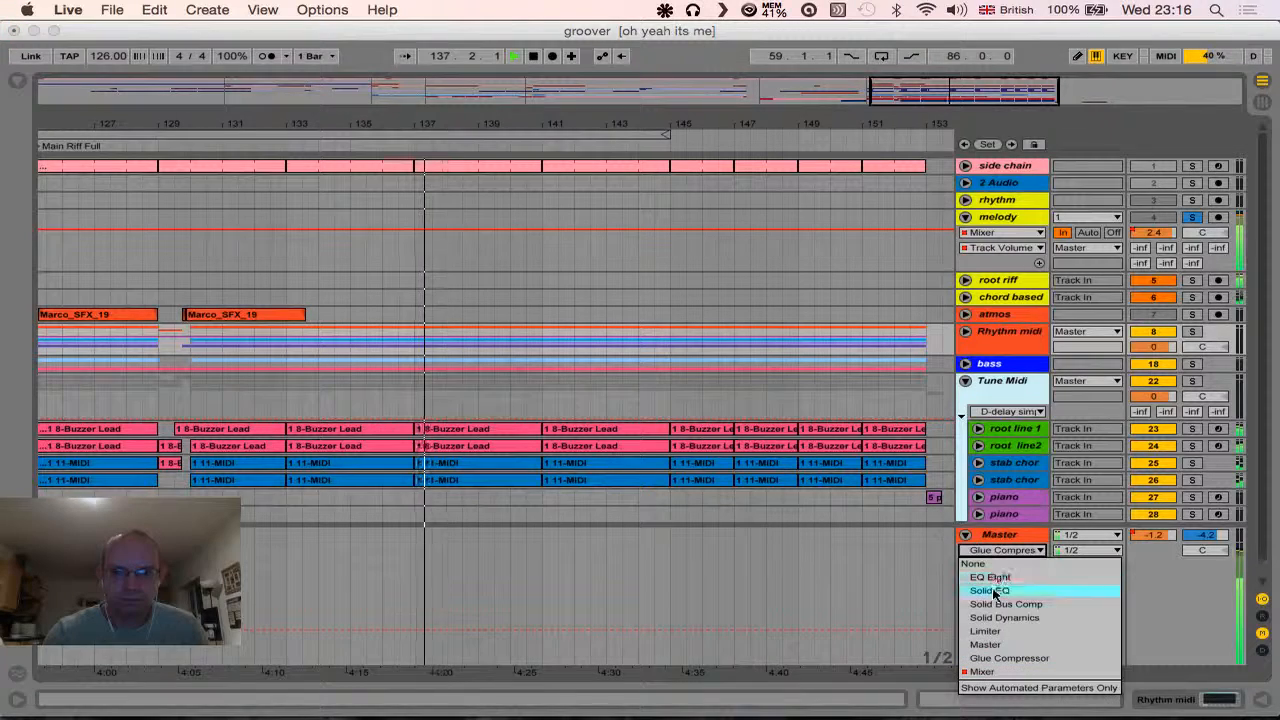
pyautogui.click(990, 654)
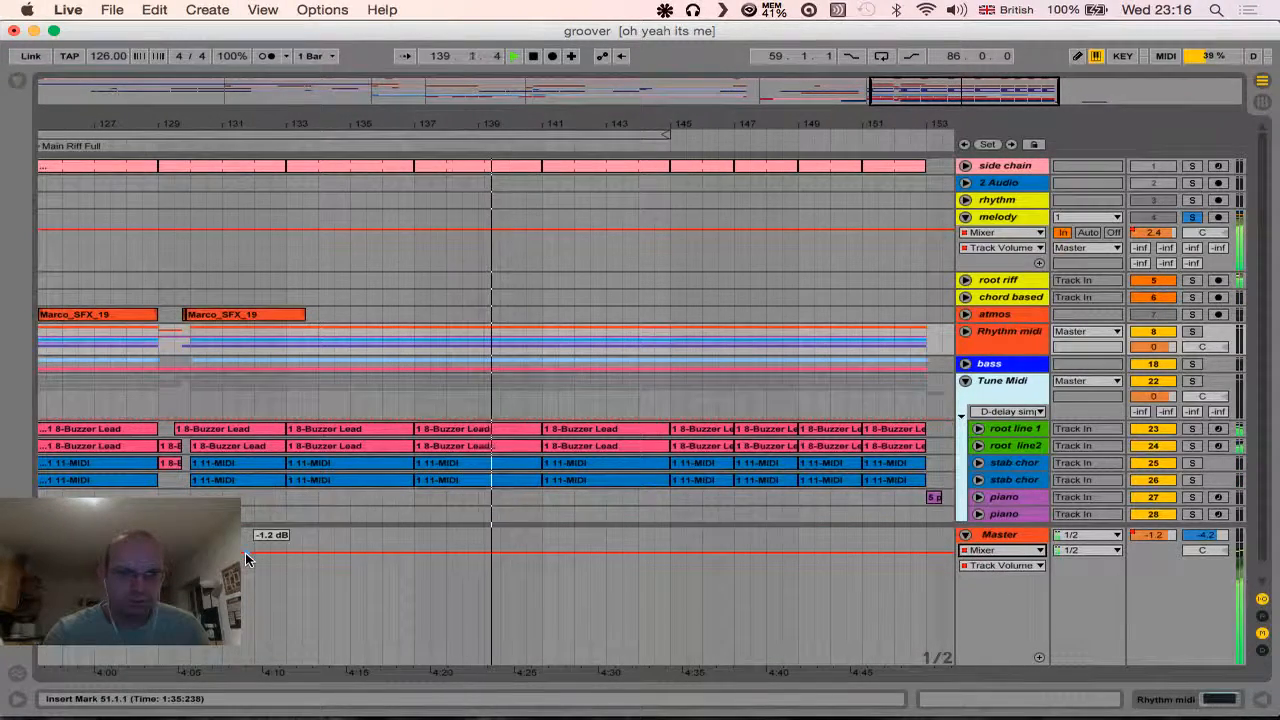
pyautogui.moveTo(245, 552); pyautogui.dragTo(245, 615)
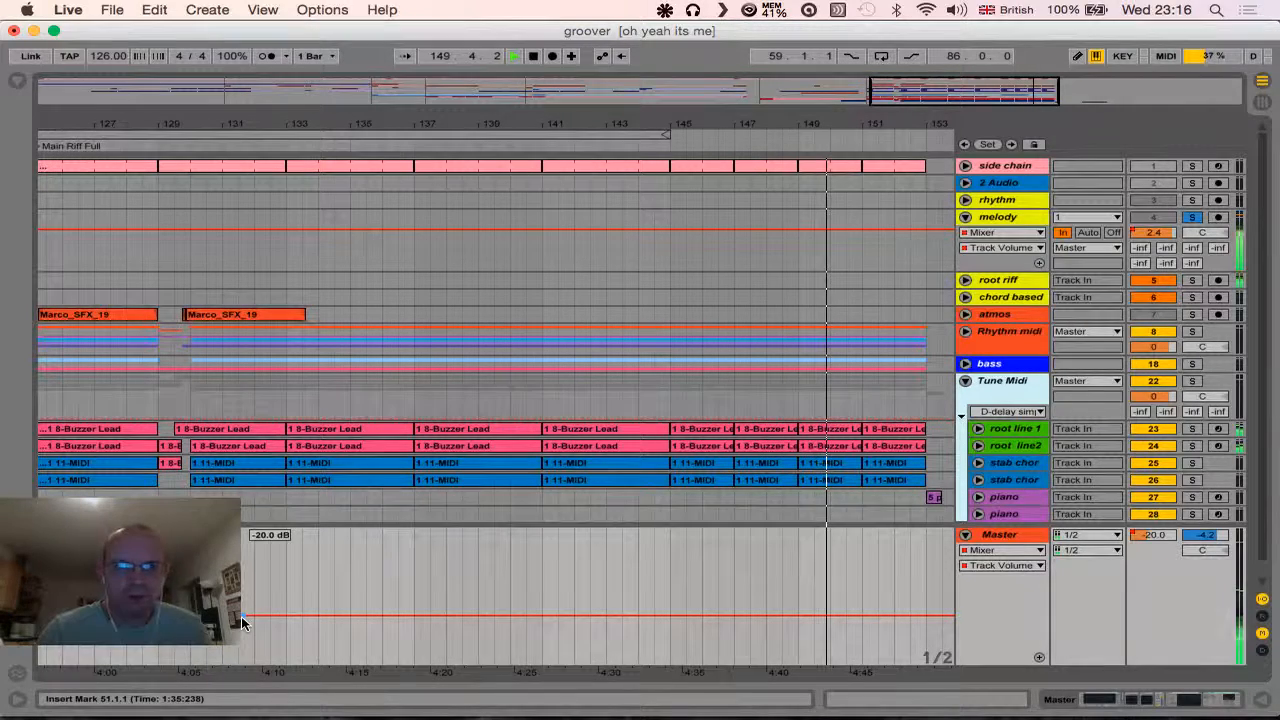
pyautogui.click(408, 146)
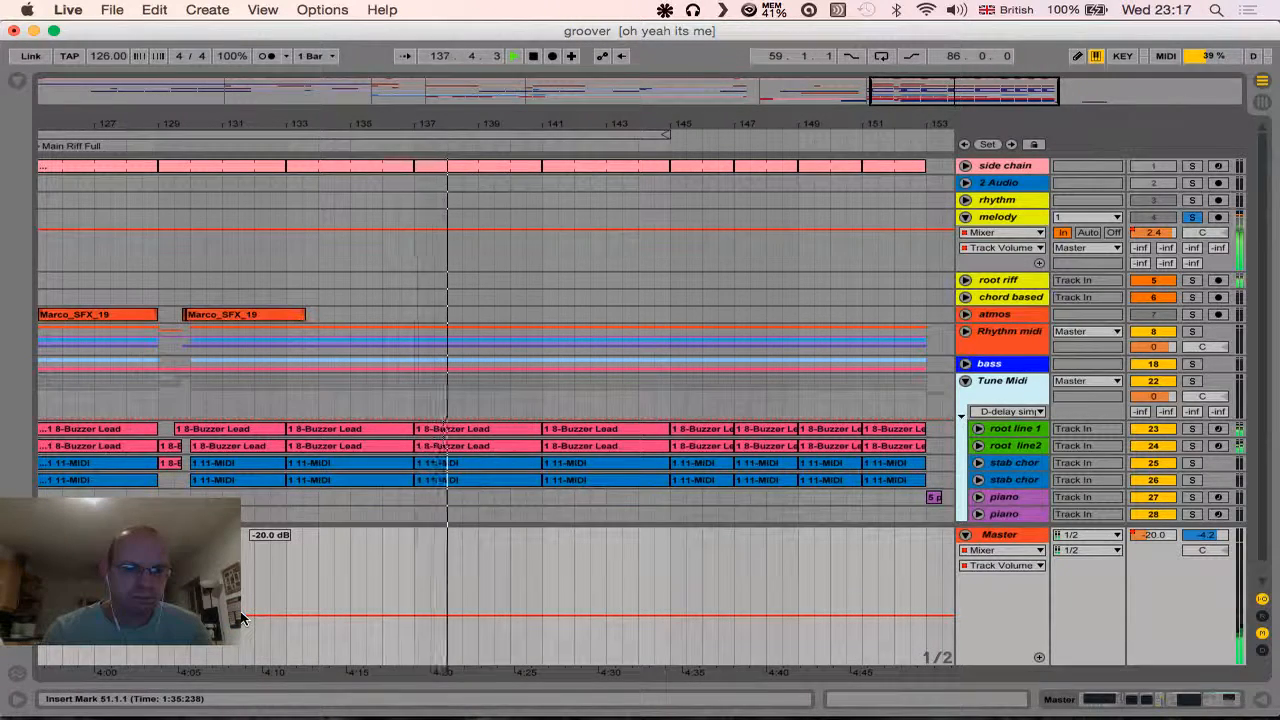
# - Vary the Master volume automation between about -4.9 and -23.3 dB during playback, ending at -17.8 dB
pyautogui.moveTo(254, 608); pyautogui.dragTo(240, 577)
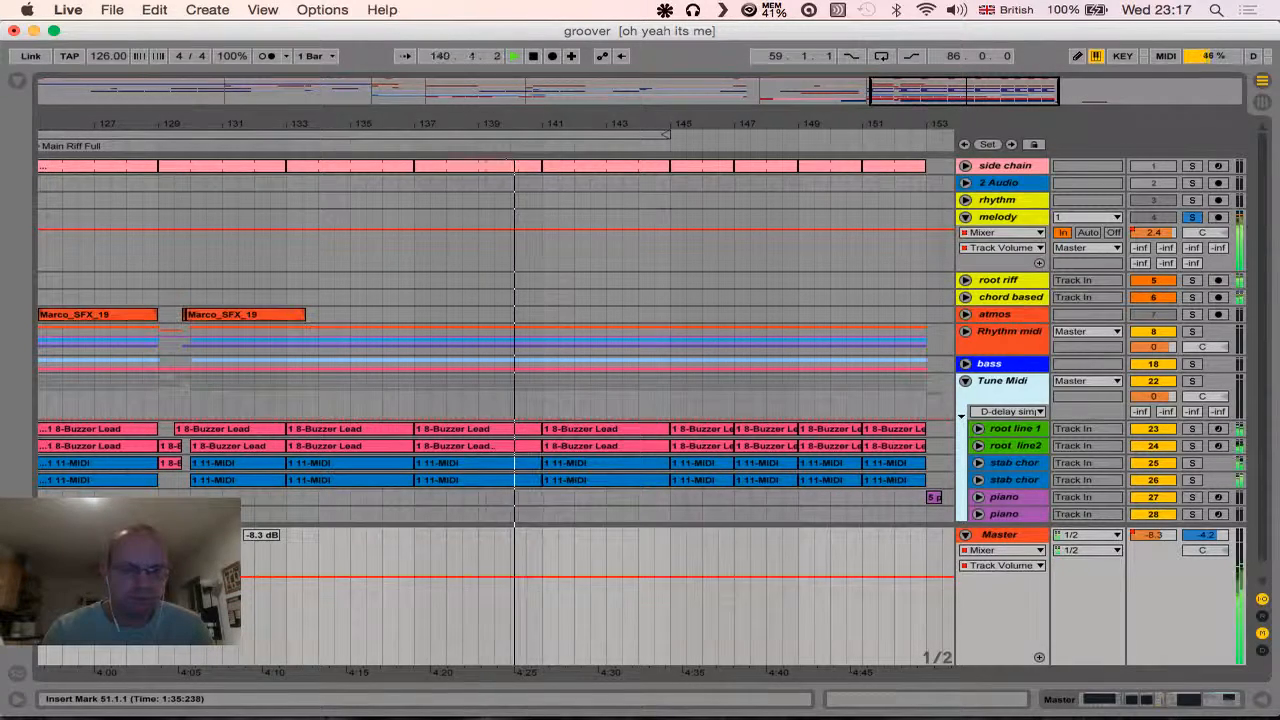
pyautogui.moveTo(240, 577); pyautogui.dragTo(240, 621)
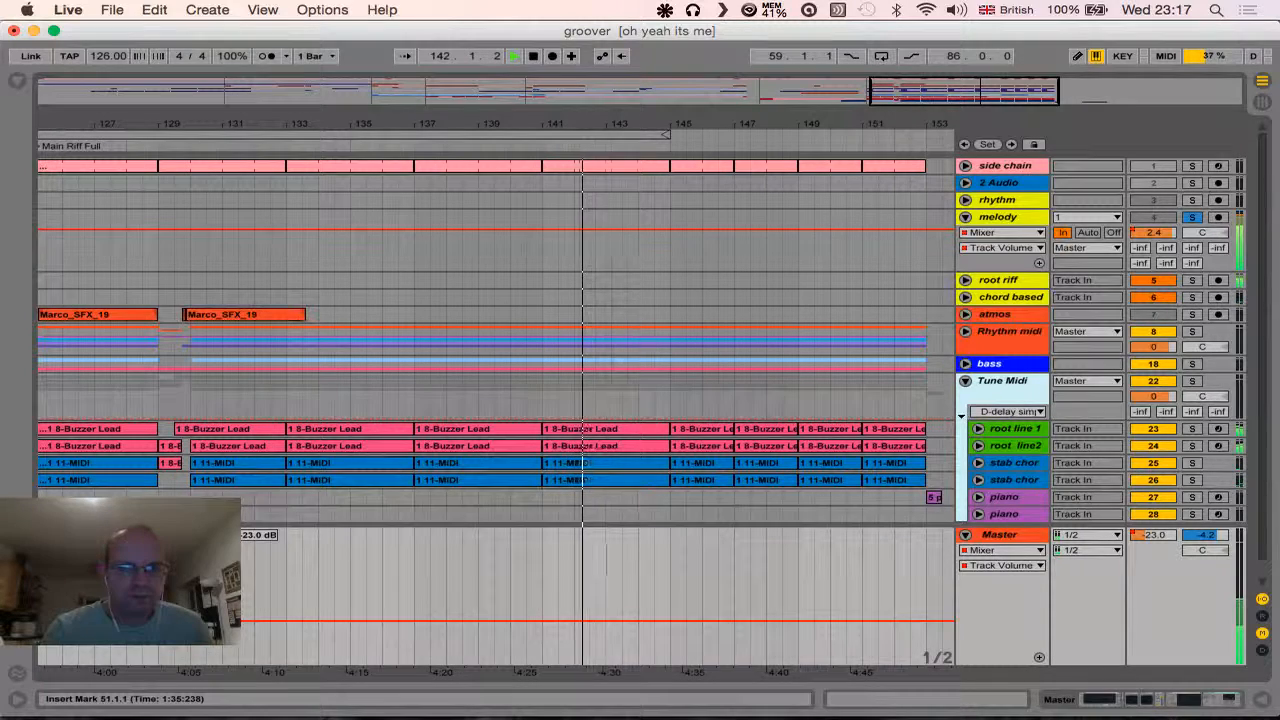
pyautogui.moveTo(240, 621); pyautogui.dragTo(240, 622)
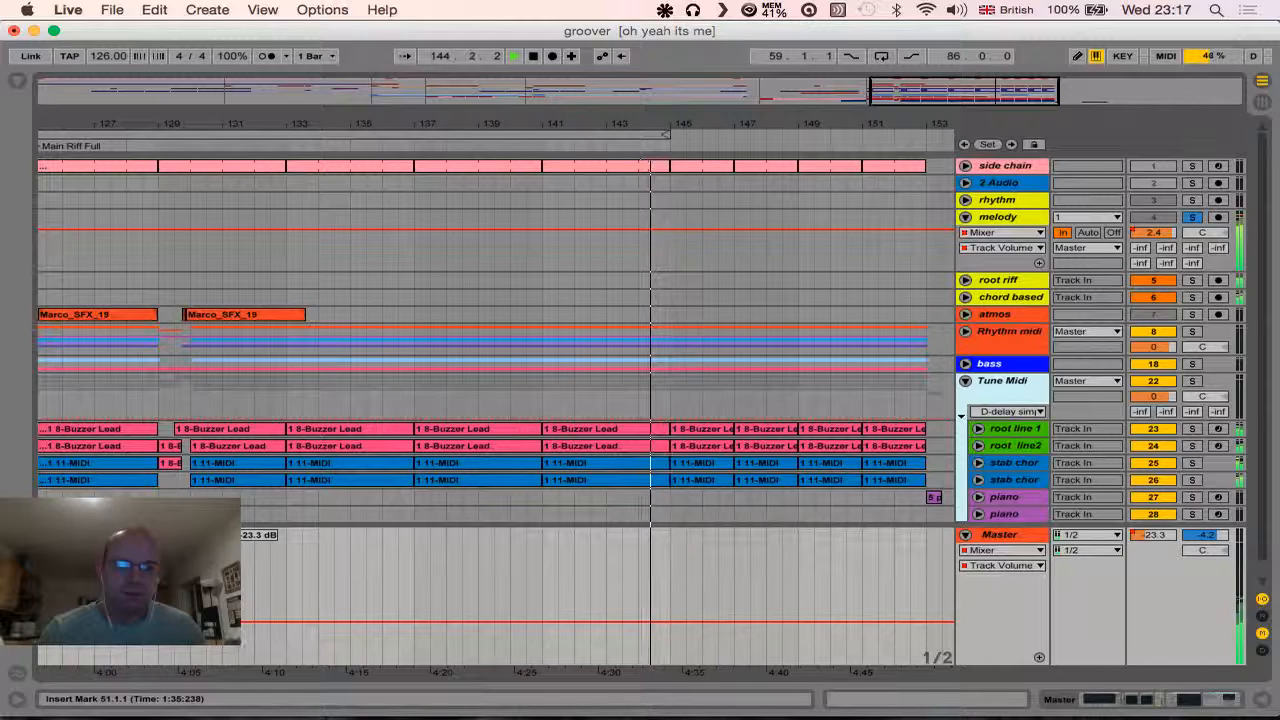
pyautogui.moveTo(240, 622); pyautogui.dragTo(240, 566)
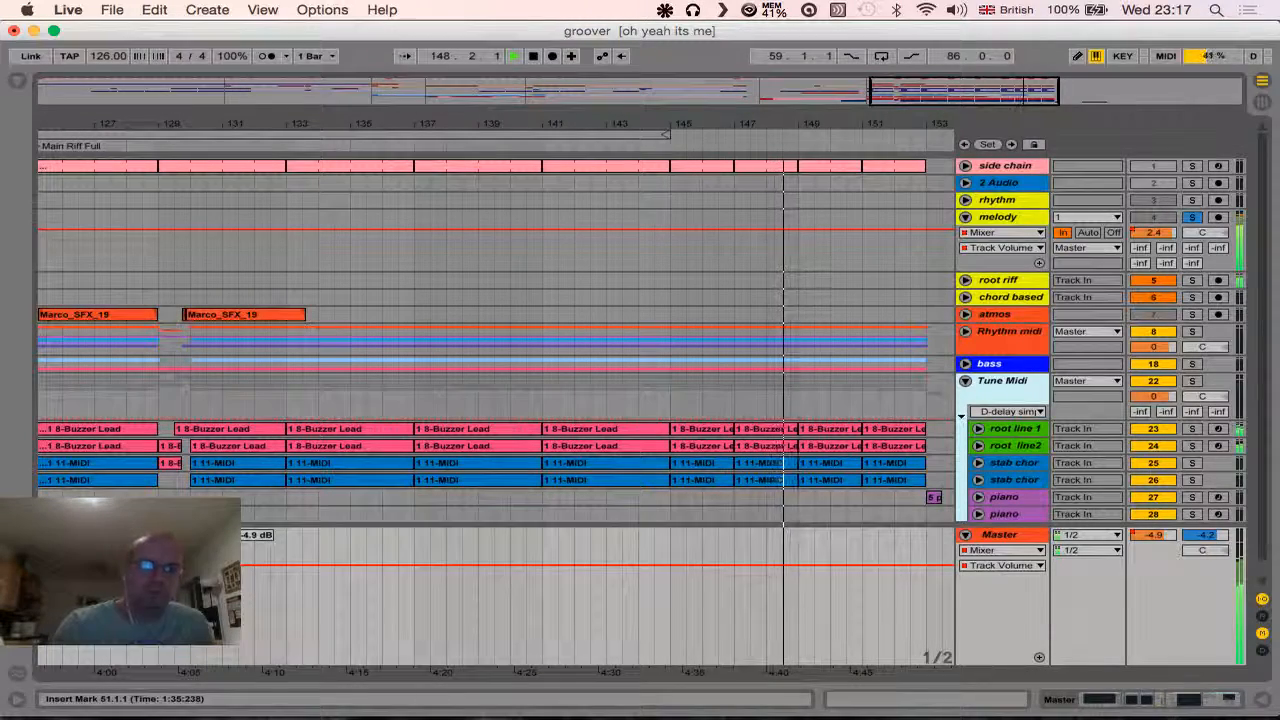
pyautogui.moveTo(240, 566); pyautogui.dragTo(240, 608)
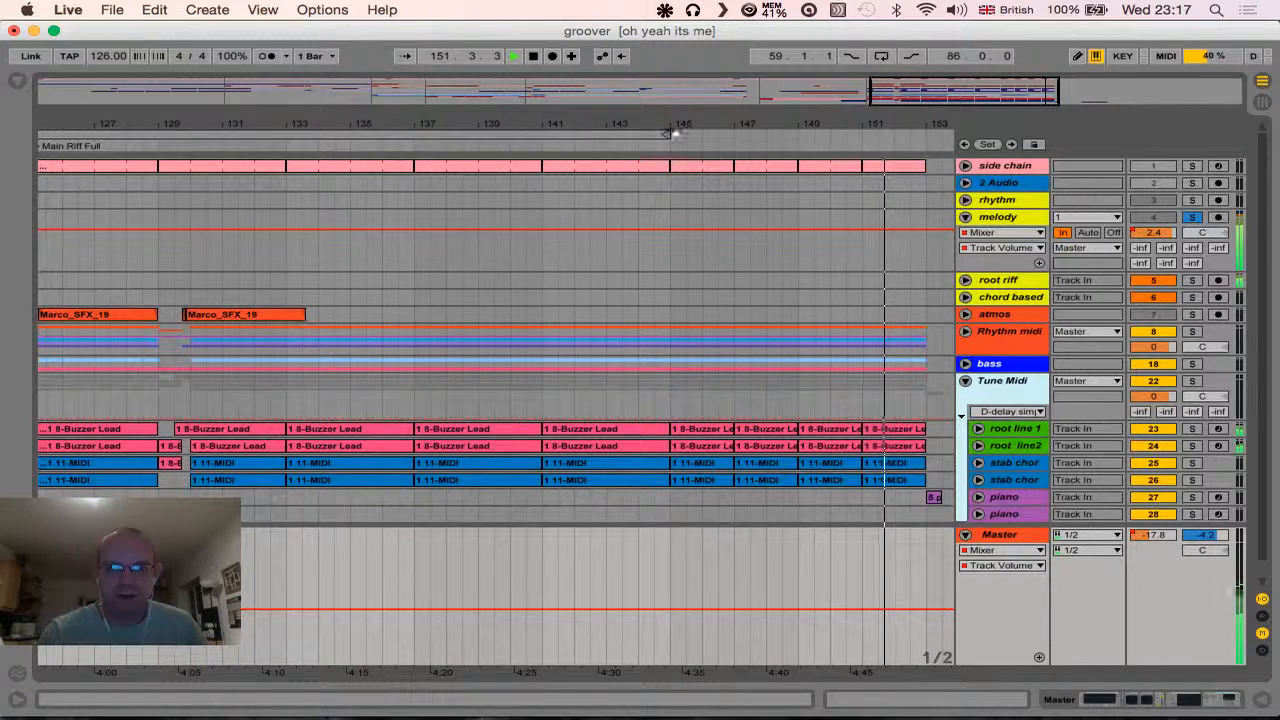
# - Replay from about bar 140, solo the bass group to hear it alone, and unsolo it again
pyautogui.click(520, 139)
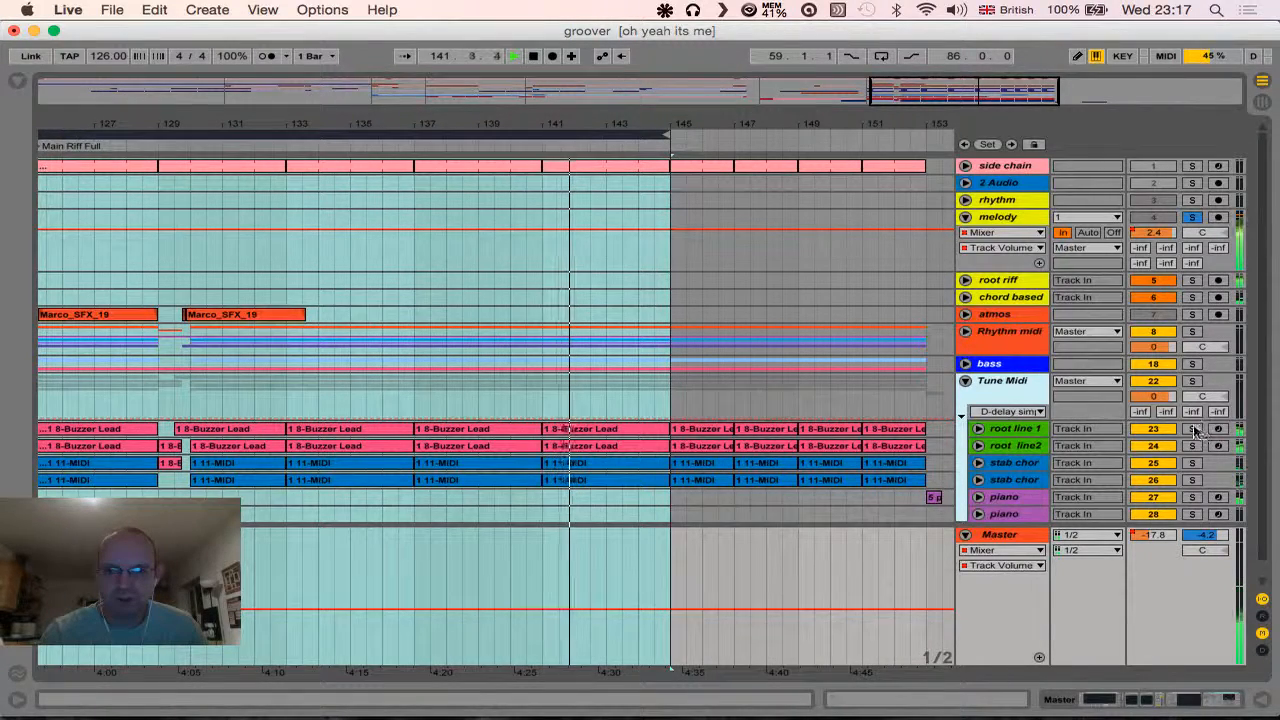
pyautogui.click(1193, 365)
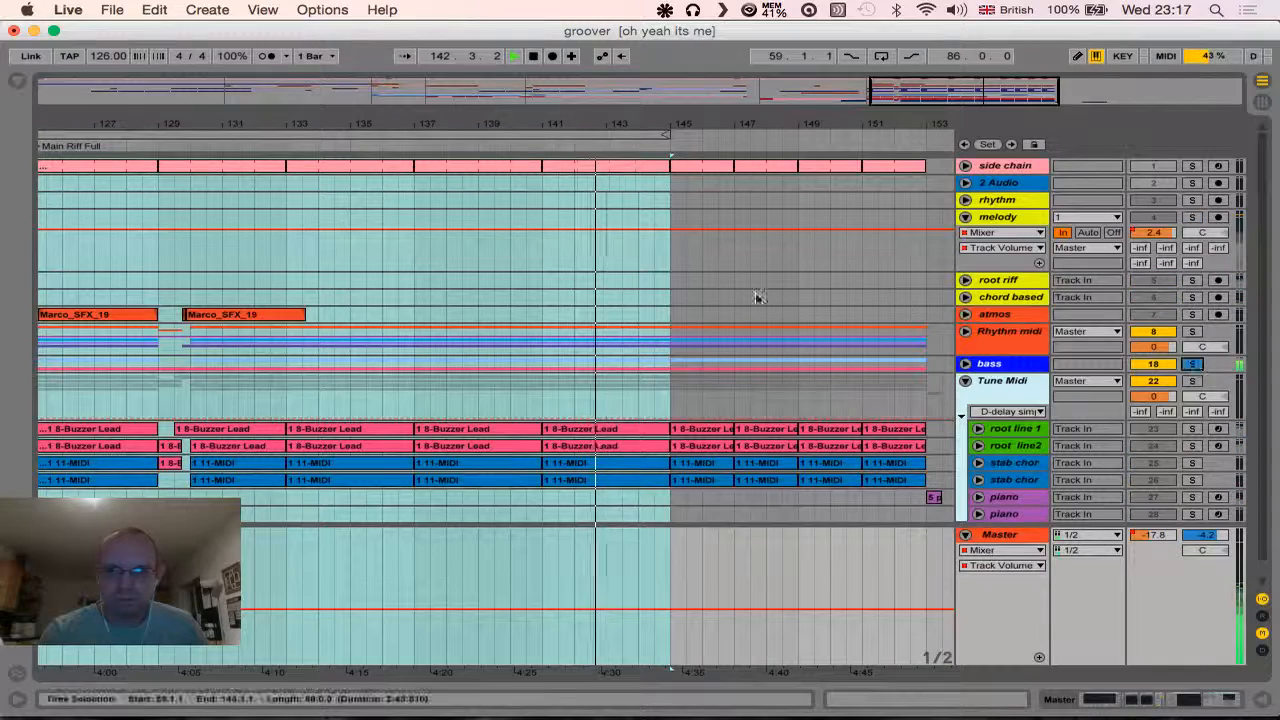
pyautogui.click(1193, 368)
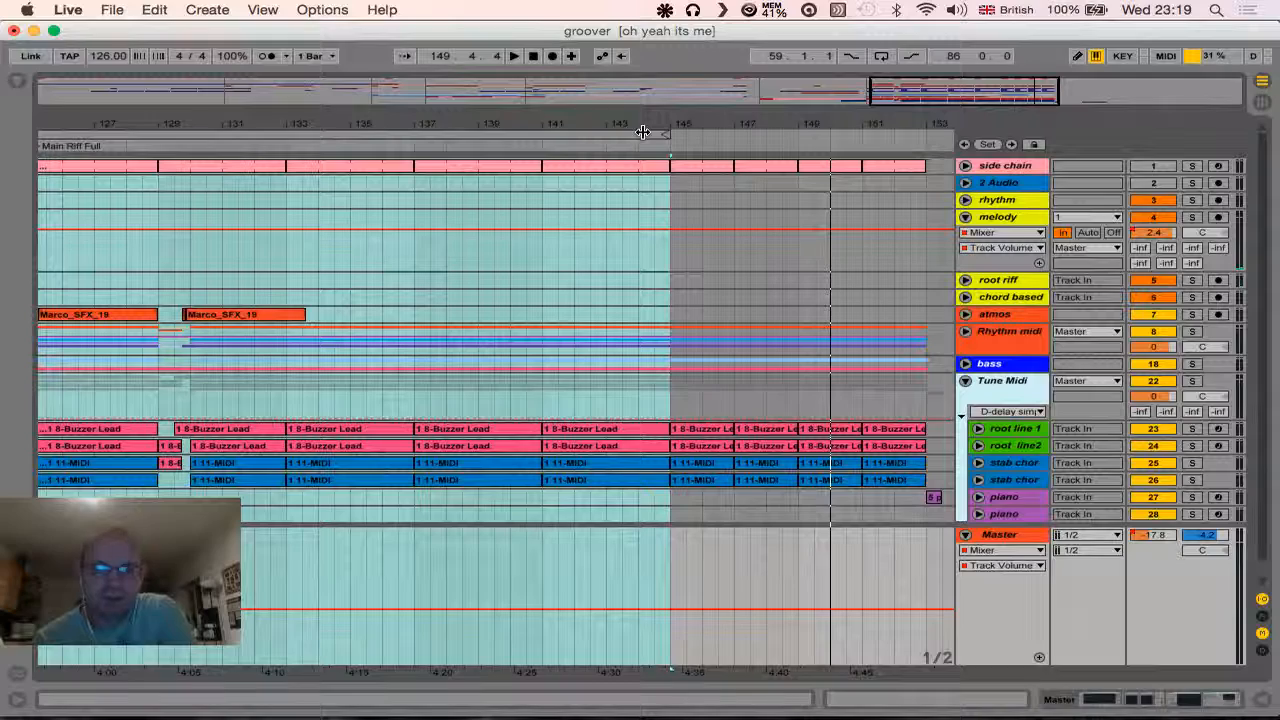
# - Play the full mix from about bar 150 and replay it twice from about bar 145
pyautogui.click(849, 145)
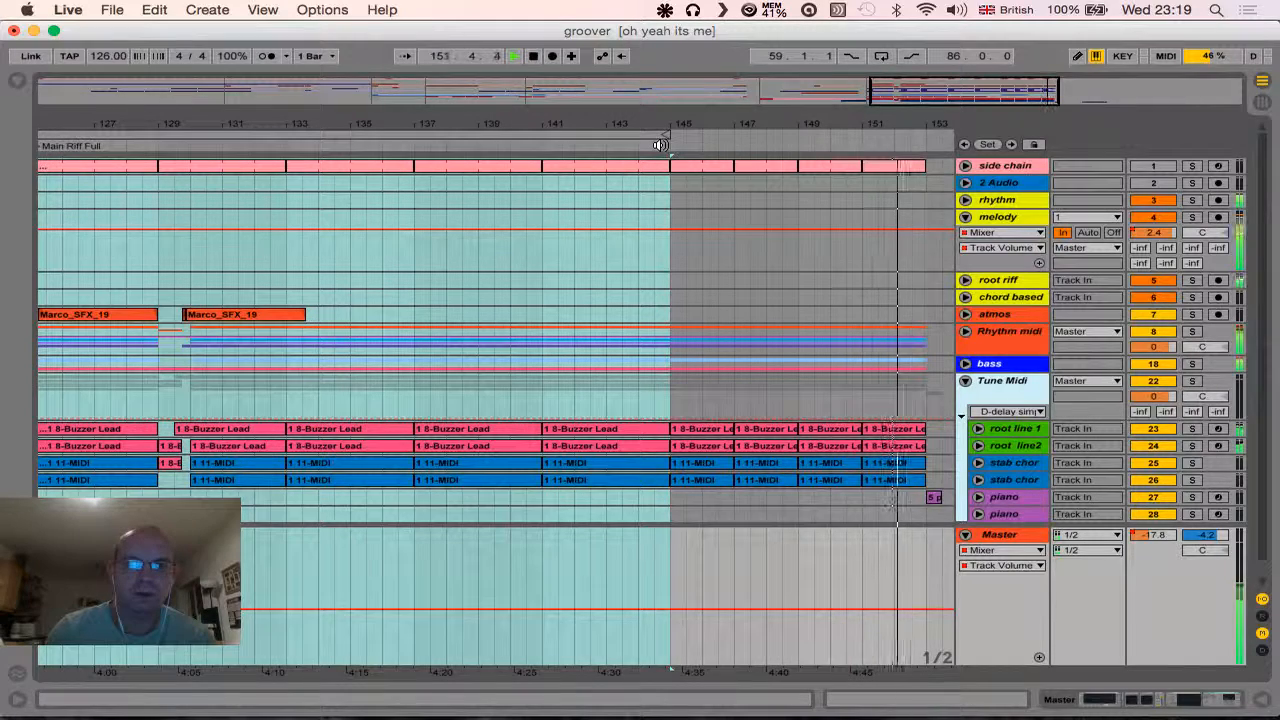
pyautogui.click(660, 145)
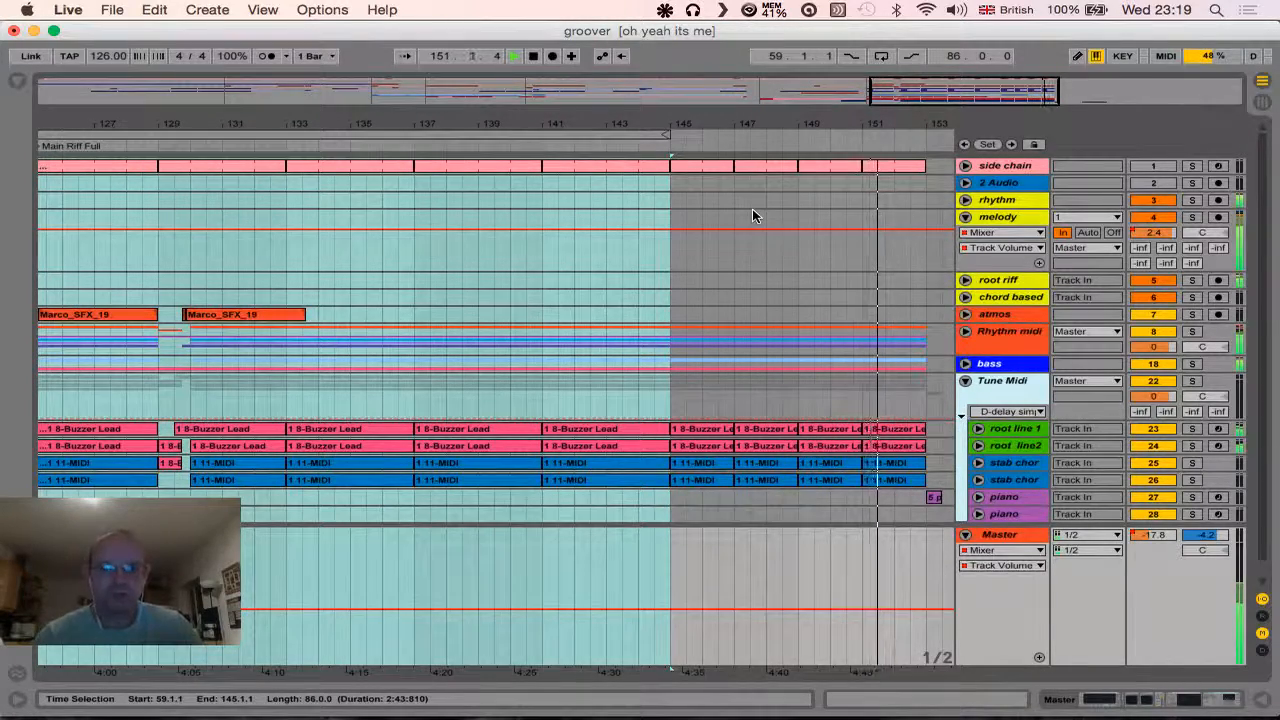
pyautogui.click(664, 145)
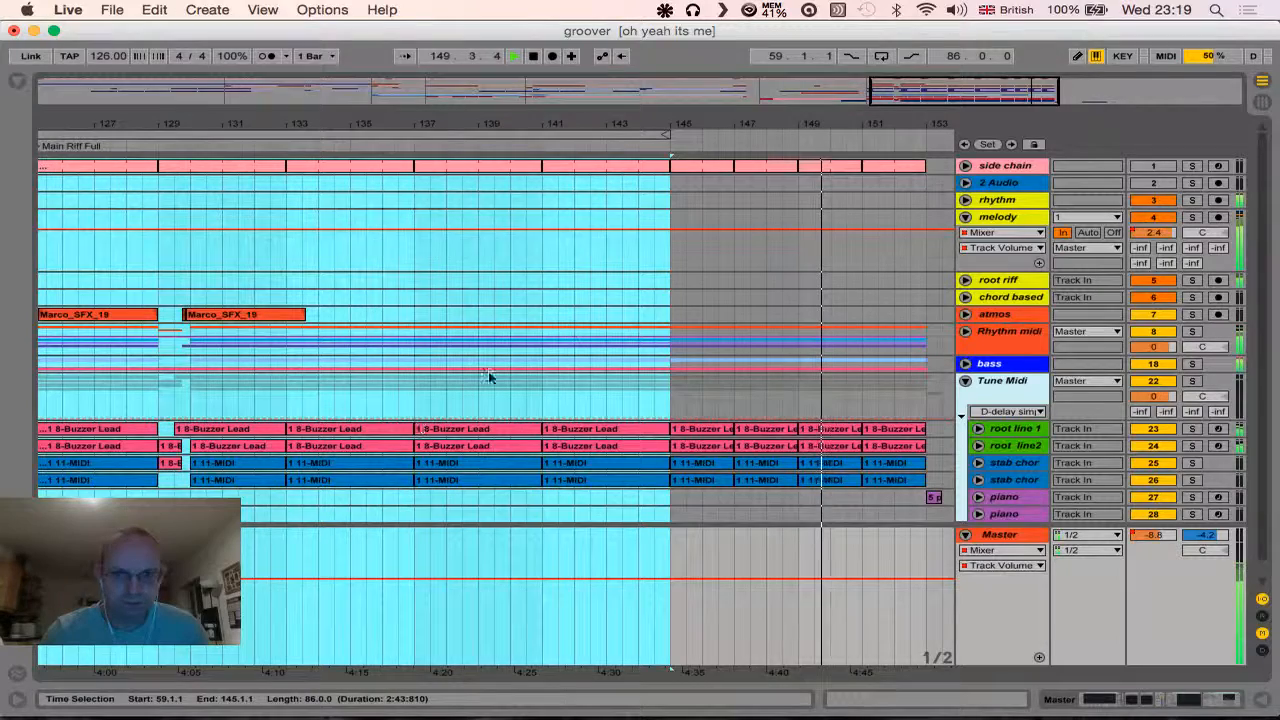
# - Unfold the first piano track in the Tune Midi group to show its clips and reverb automation after bar 153
pyautogui.hscroll(8, 706, 284)
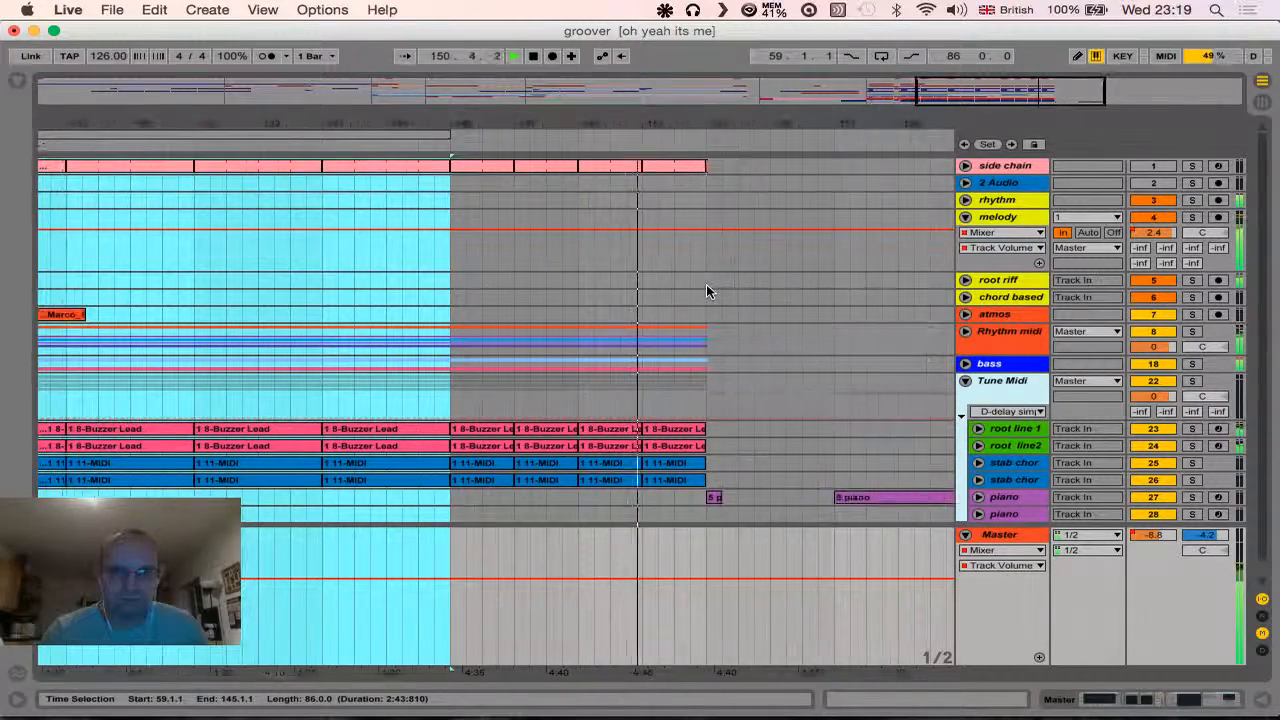
pyautogui.scroll(-1, 706, 284)
pyautogui.hscroll(-1, 706, 286)
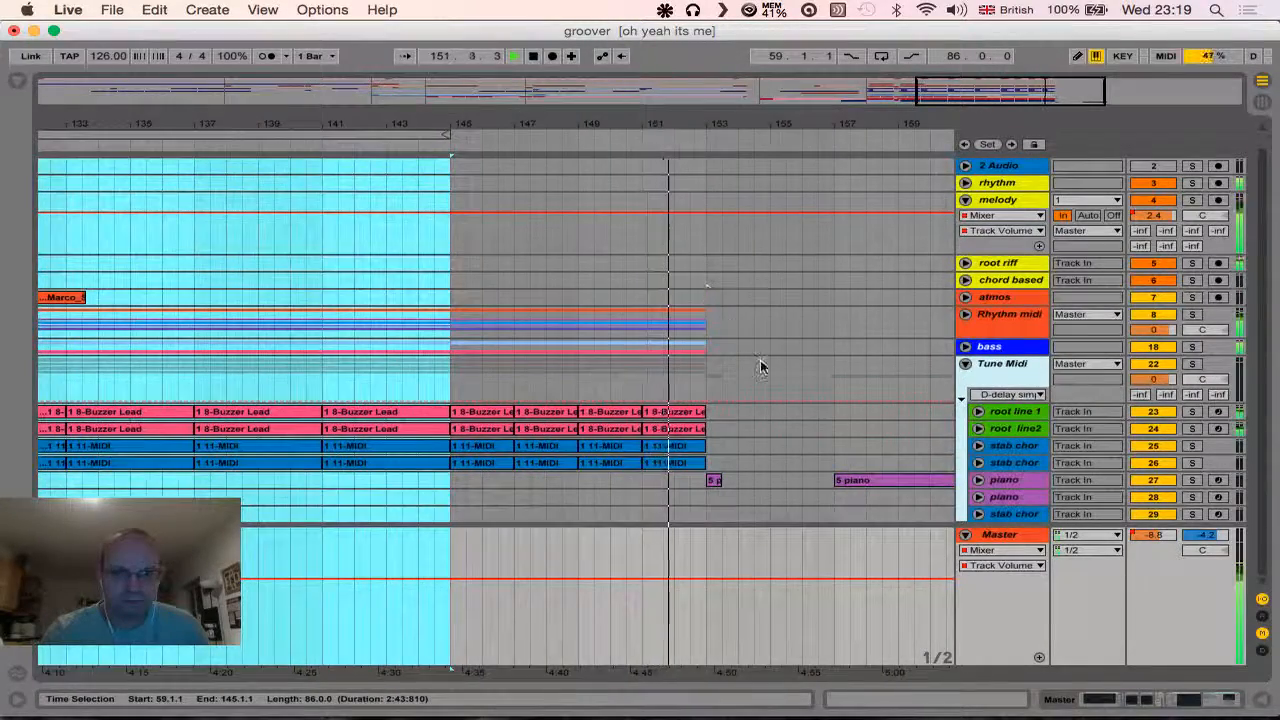
pyautogui.click(979, 480)
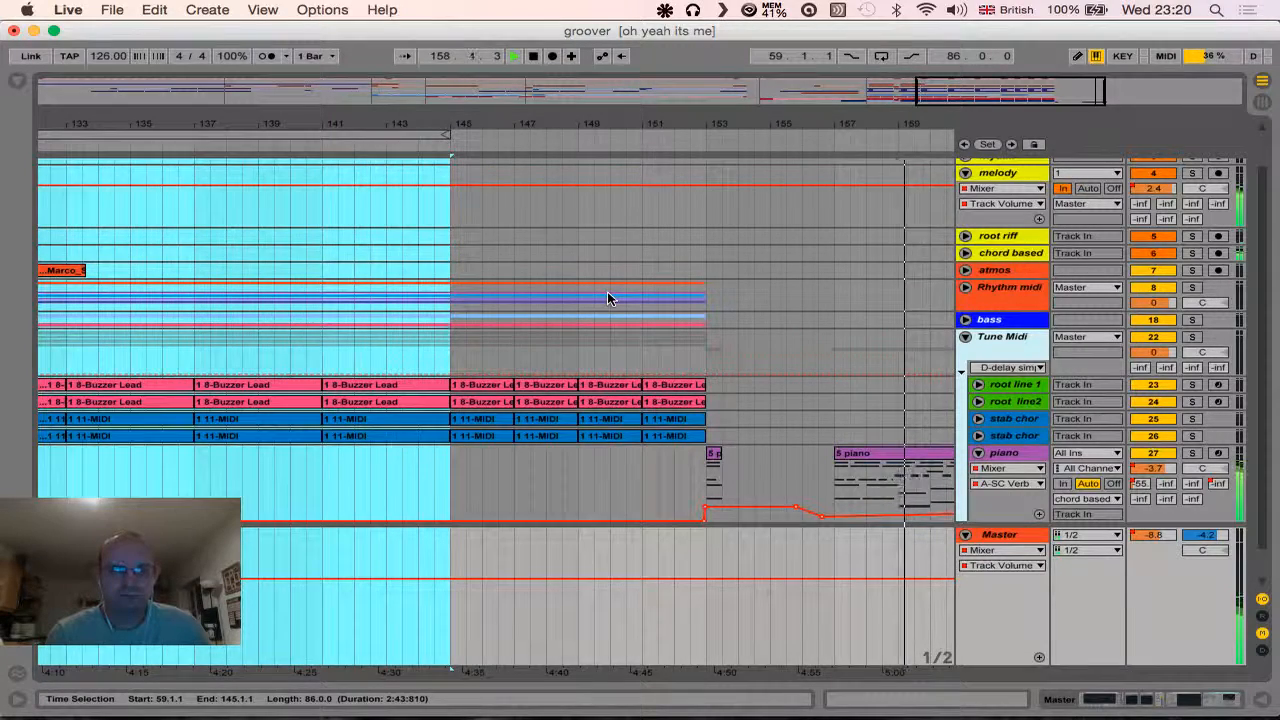
pyautogui.scroll(-2, 607, 291)
pyautogui.hscroll(8, 607, 291)
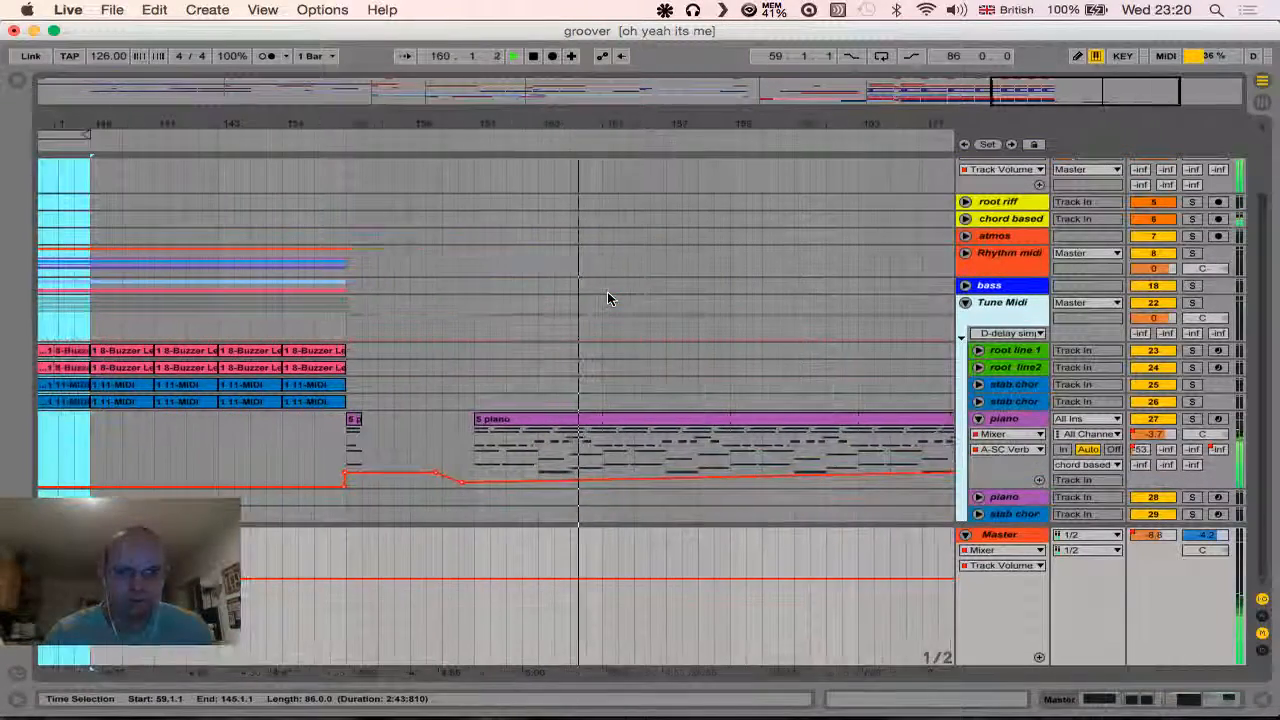
pyautogui.hscroll(5, 607, 291)
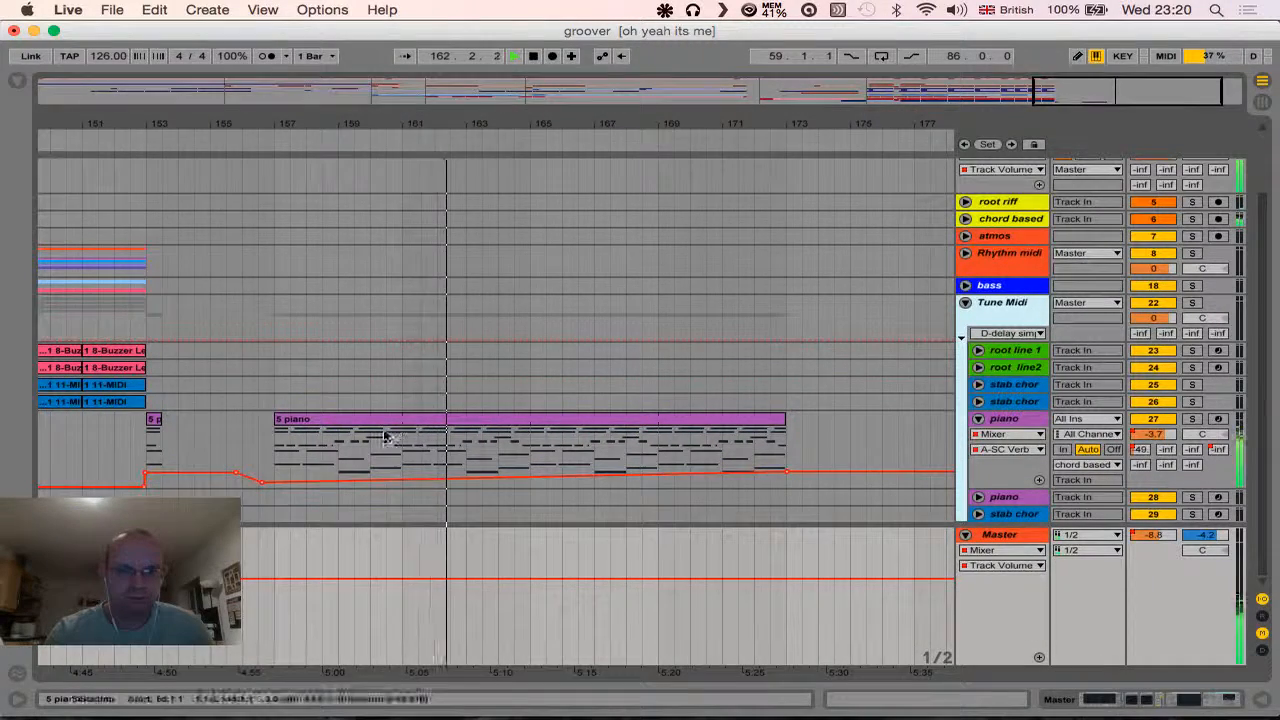
# - Copy bars 165 to 173 of the long piano clip onto the second piano track directly below
pyautogui.click(550, 420)
pyautogui.click(535, 440)
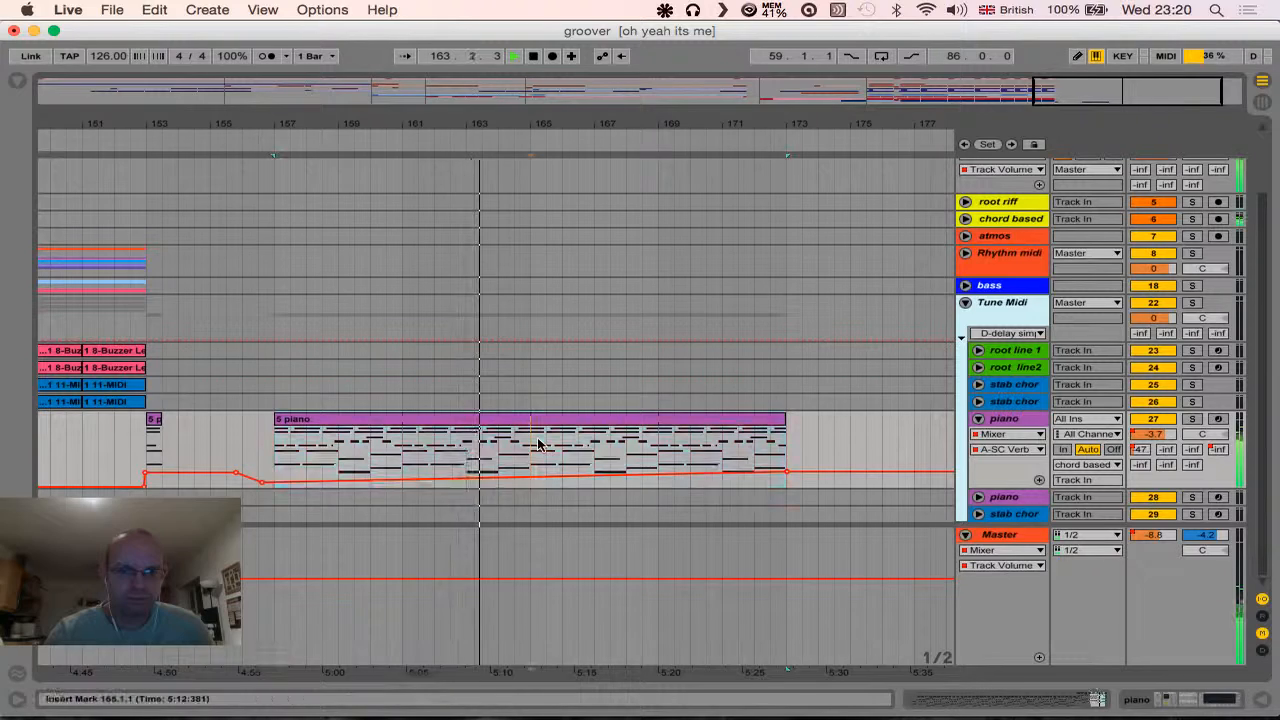
pyautogui.moveTo(535, 440); pyautogui.dragTo(786, 440)
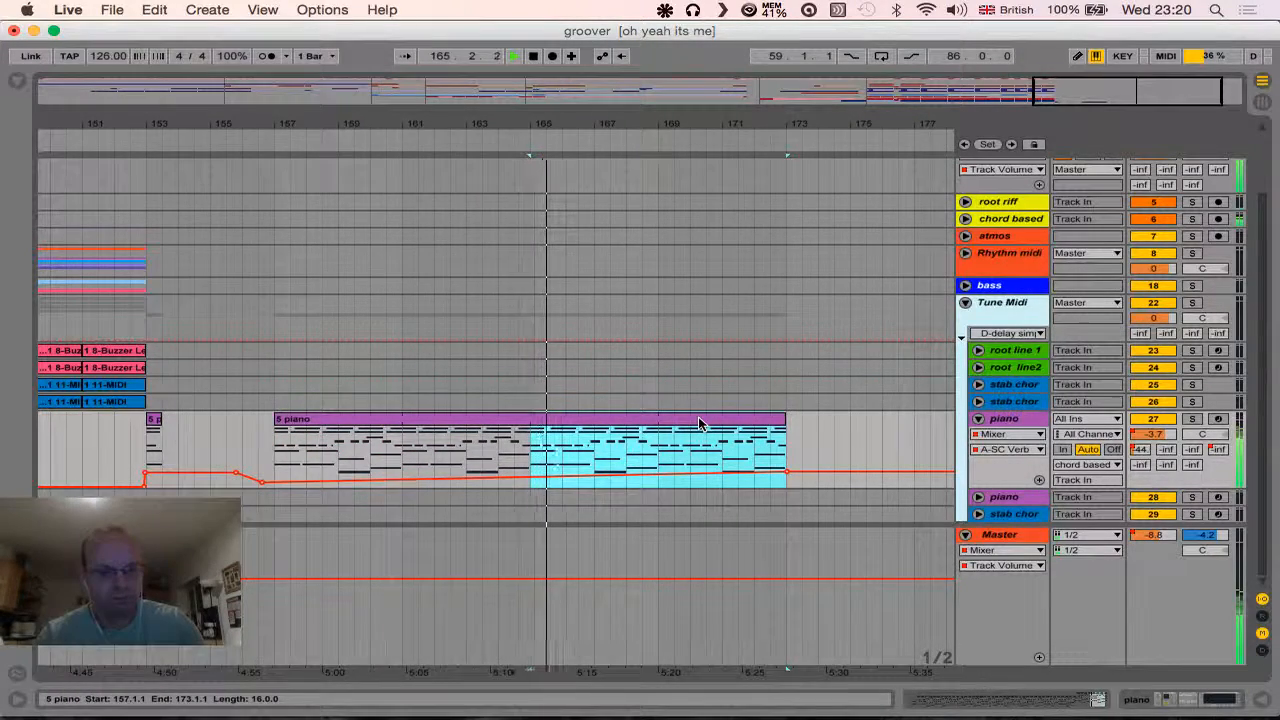
pyautogui.moveTo(700, 475)
pyautogui.mouseDown()
pyautogui.moveTo(708, 506)
pyautogui.moveTo(700, 491)
pyautogui.mouseUp()
pyautogui.hscroll(-2, 644, 349)
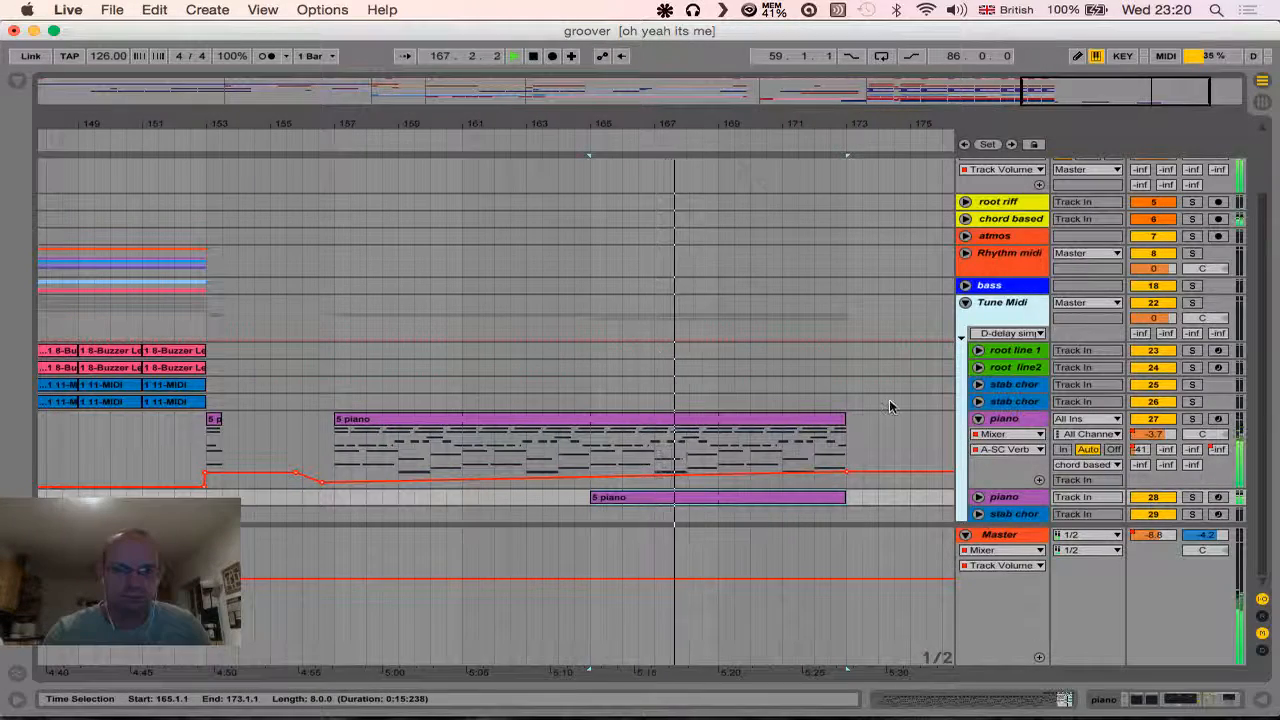
# - Unfold the second piano track, lower its track volume automation to -16.4 dB, and stop playback
pyautogui.click(979, 498)
pyautogui.scroll(-1, 933, 411)
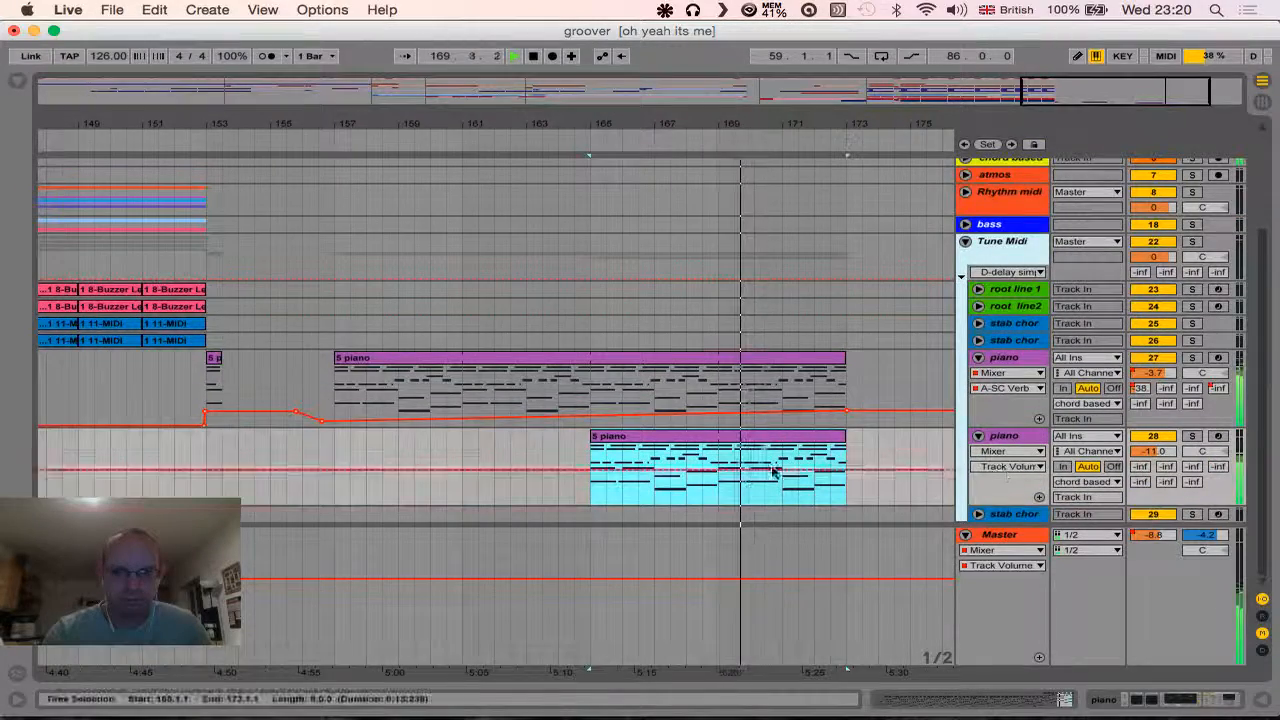
pyautogui.moveTo(581, 468); pyautogui.dragTo(574, 477)
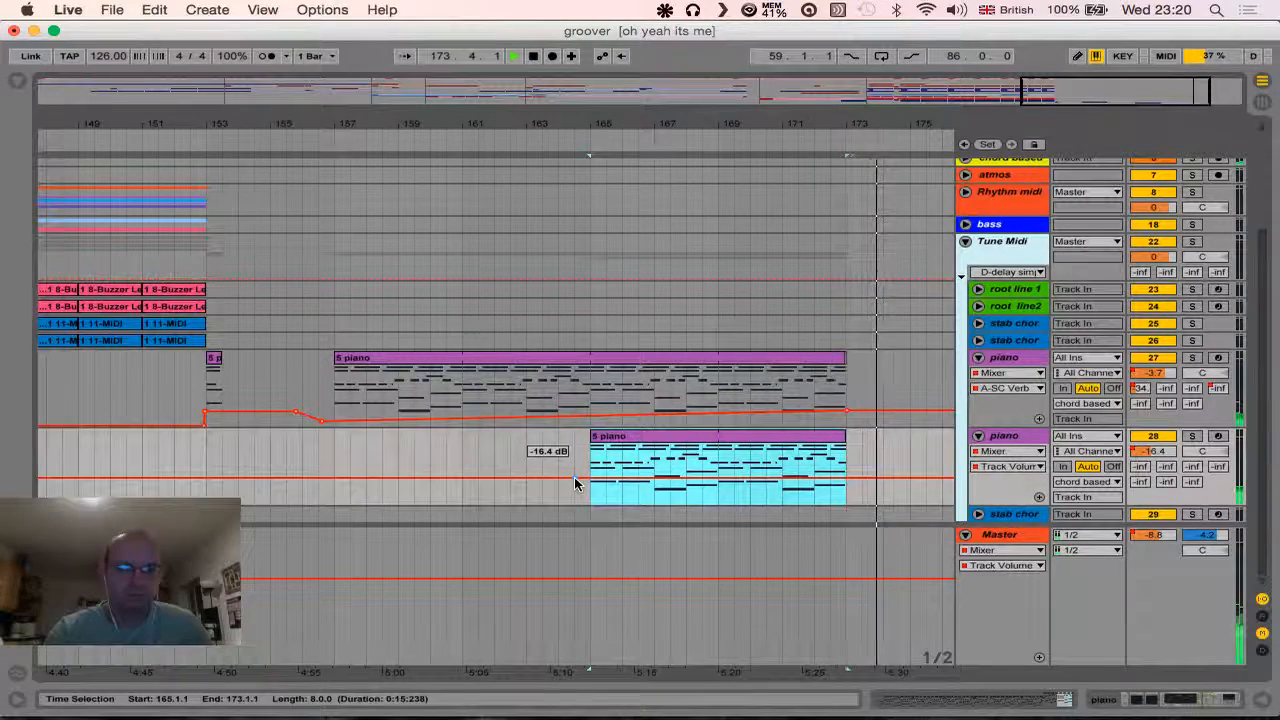
pyautogui.press('space')
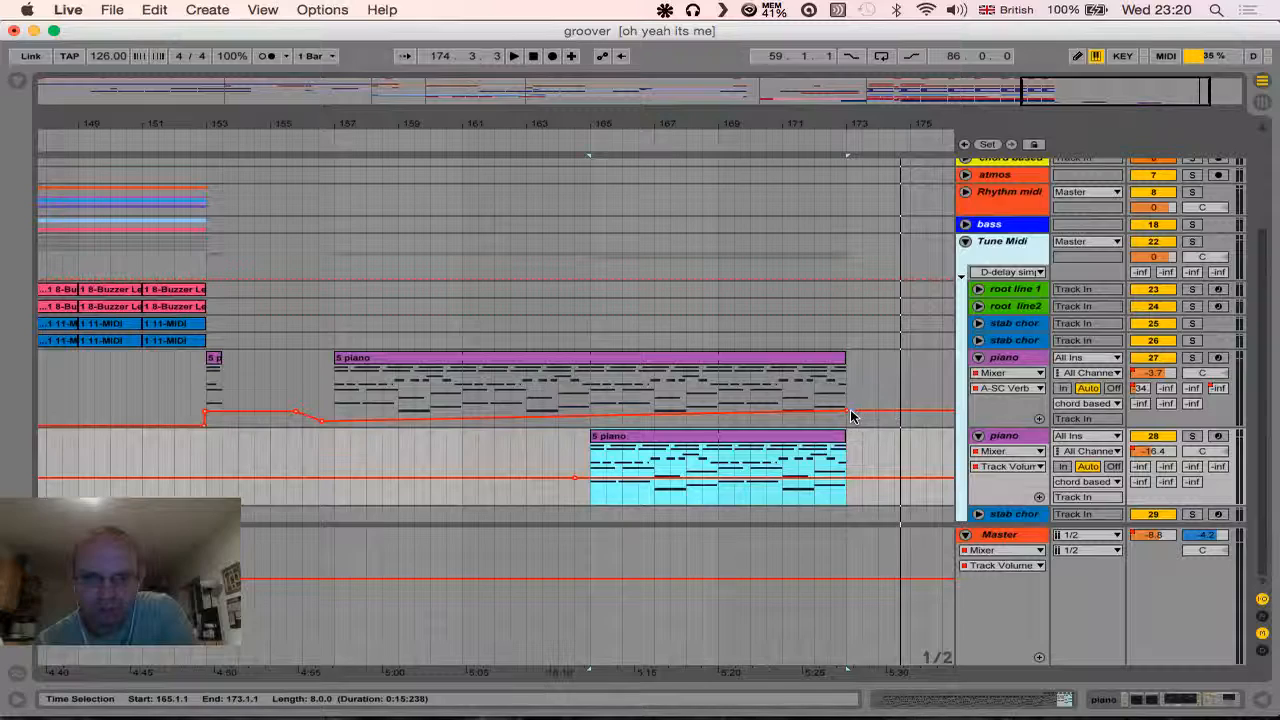
# - Raise the first piano's reverb point at bar 173 slightly and ramp the second piano's volume from -26.6 to about -16.4 dB across its clip
pyautogui.moveTo(849, 411); pyautogui.dragTo(849, 409)
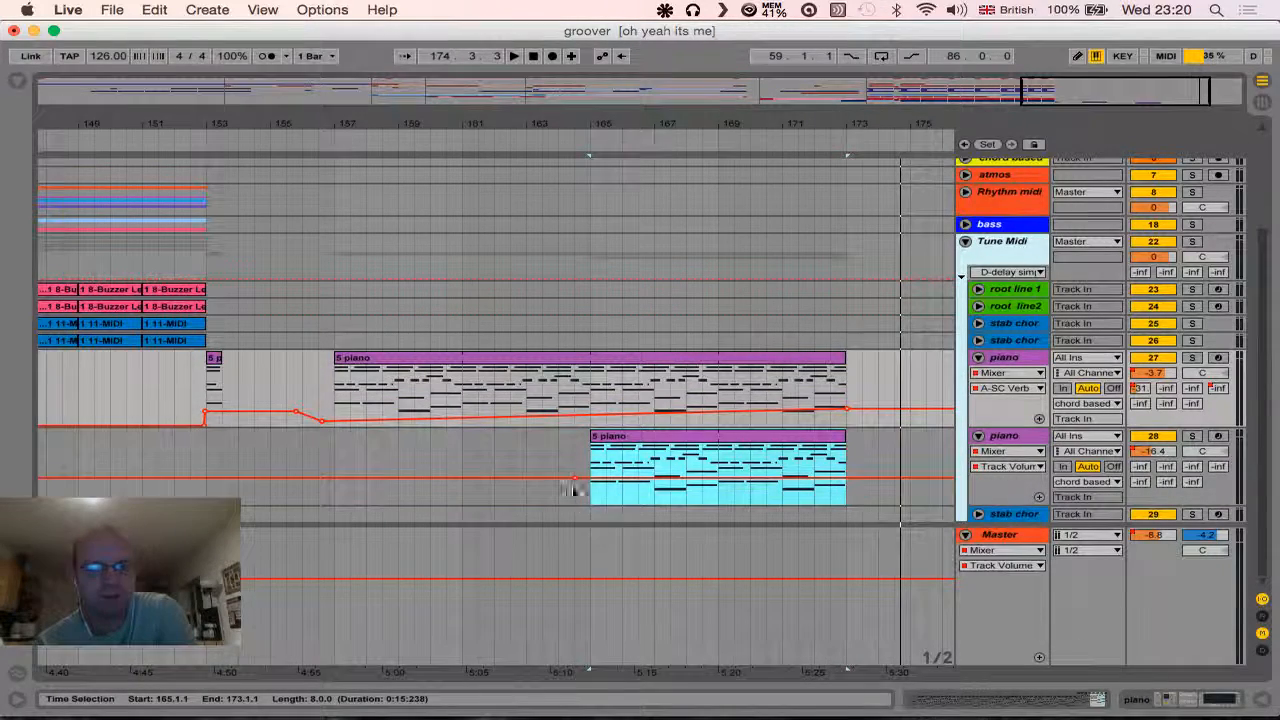
pyautogui.click(842, 484)
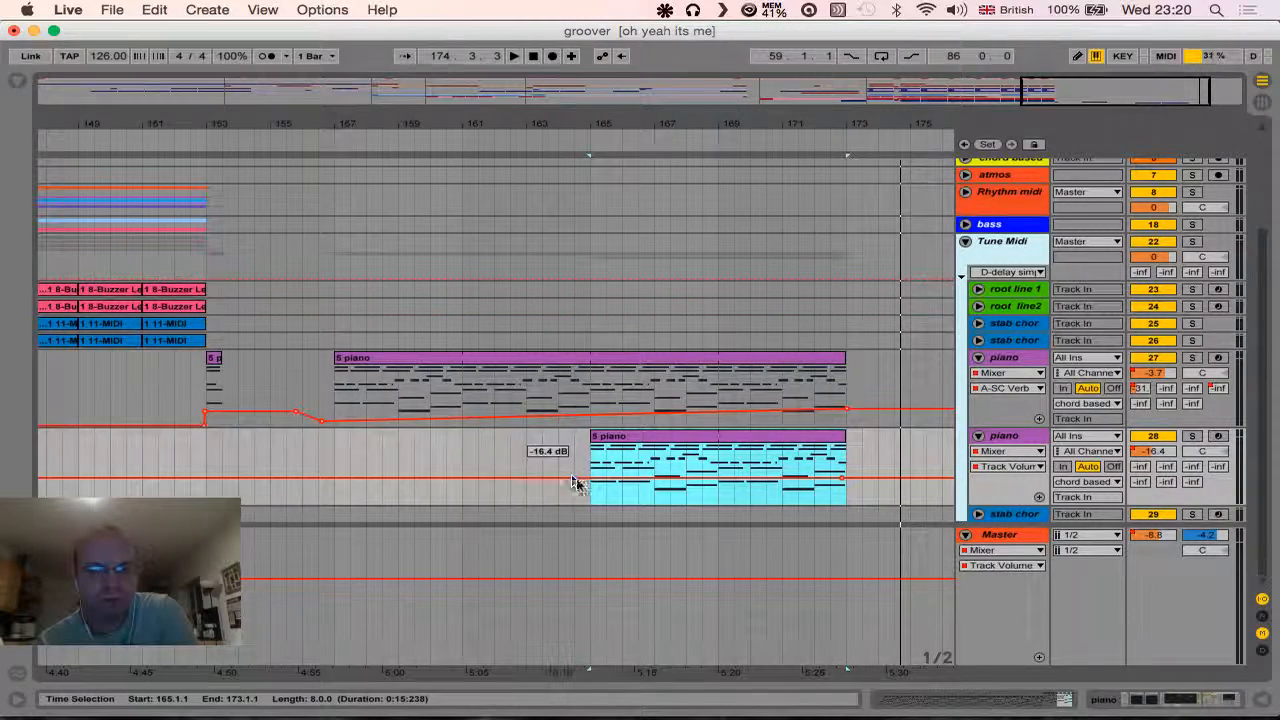
pyautogui.moveTo(575, 480); pyautogui.dragTo(575, 488)
pyautogui.moveTo(846, 488); pyautogui.dragTo(849, 480)
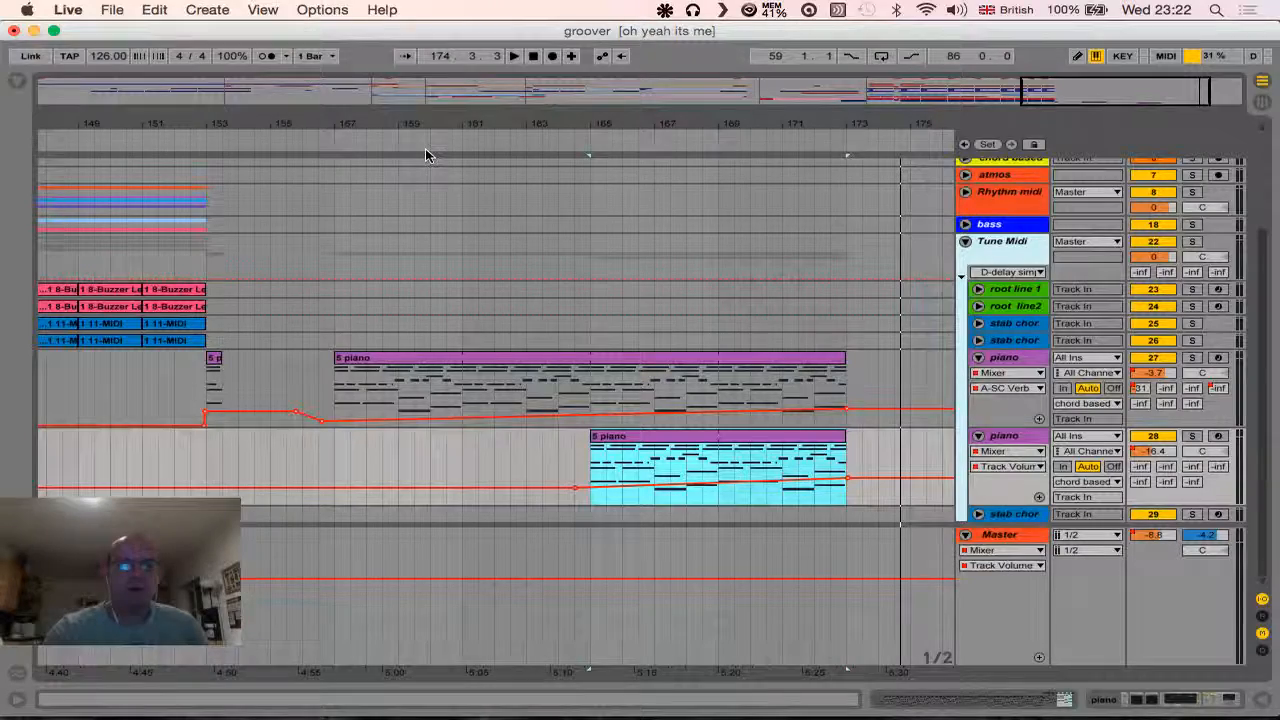
# - Display the whole song in the arrangement and play it from the Bass In locator
pyautogui.moveTo(418, 123); pyautogui.dragTo(434, 35)
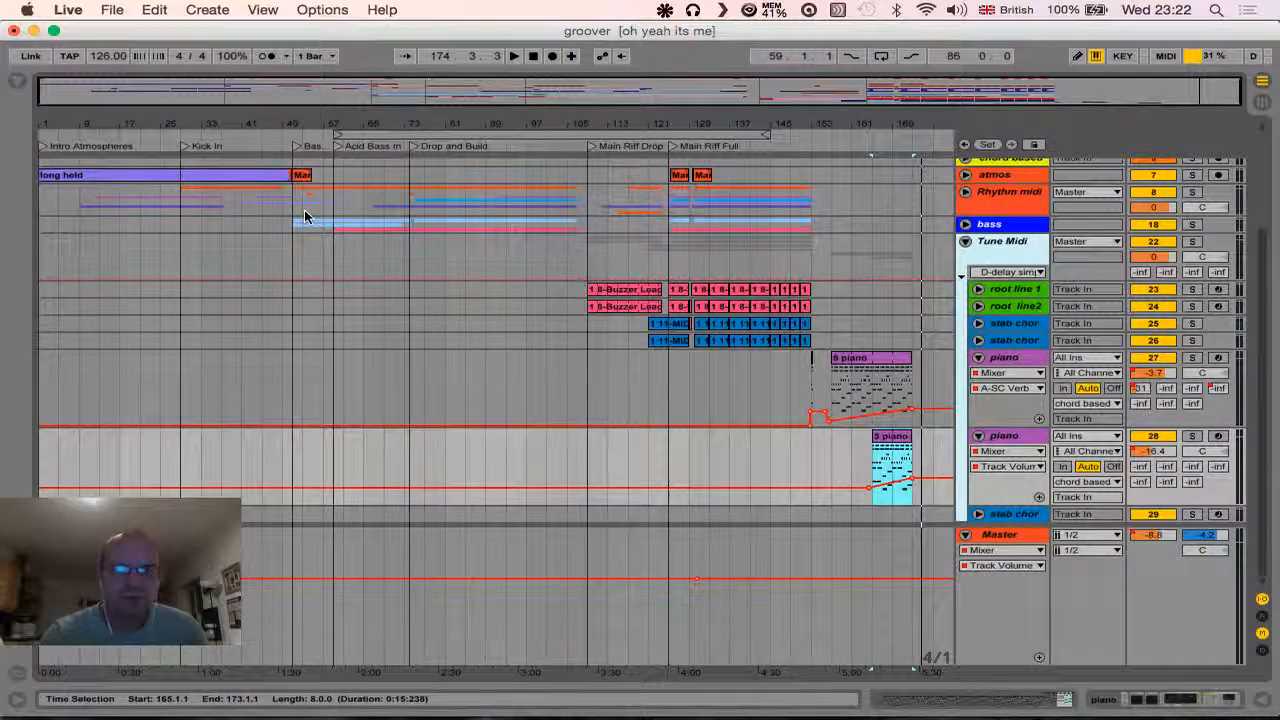
pyautogui.click(297, 149)
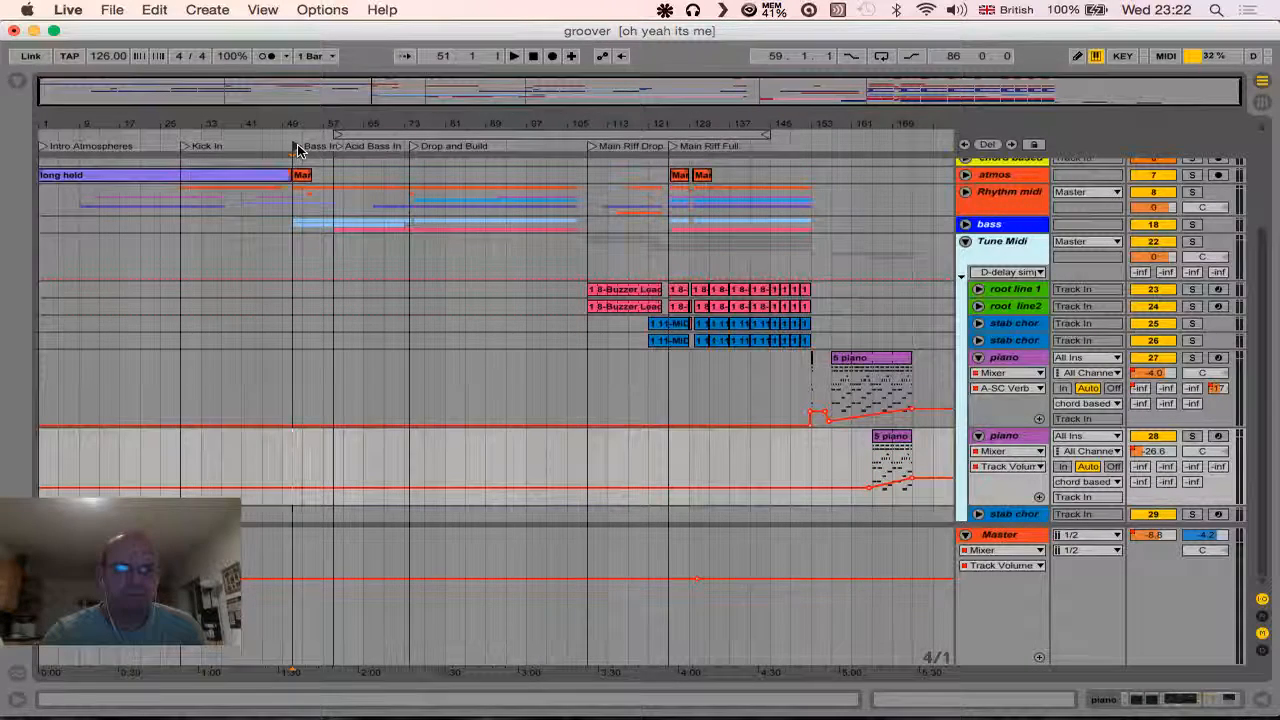
pyautogui.press('space')
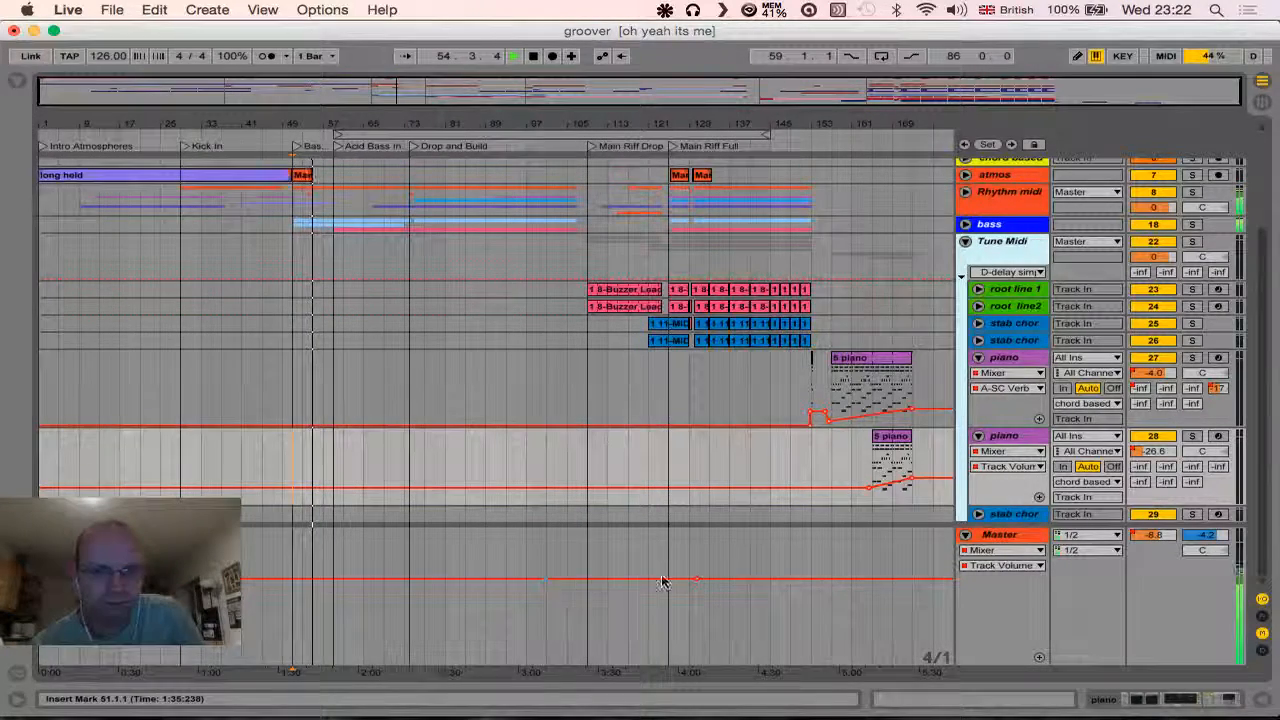
# - Raise the Master volume automation to -2.0 dB and add a point on it just before the long piano clip starts
pyautogui.moveTo(695, 580)
pyautogui.moveTo(694, 578); pyautogui.dragTo(689, 555)
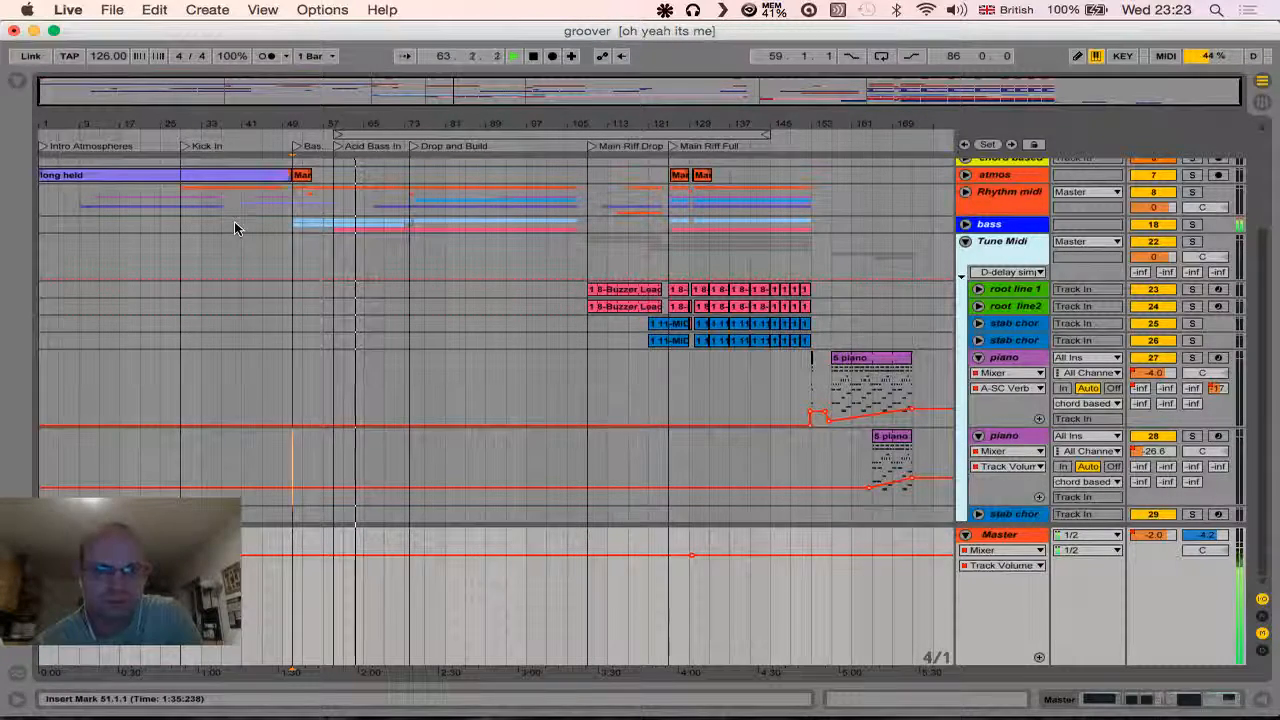
pyautogui.press('XF86AudioRaiseVolume')
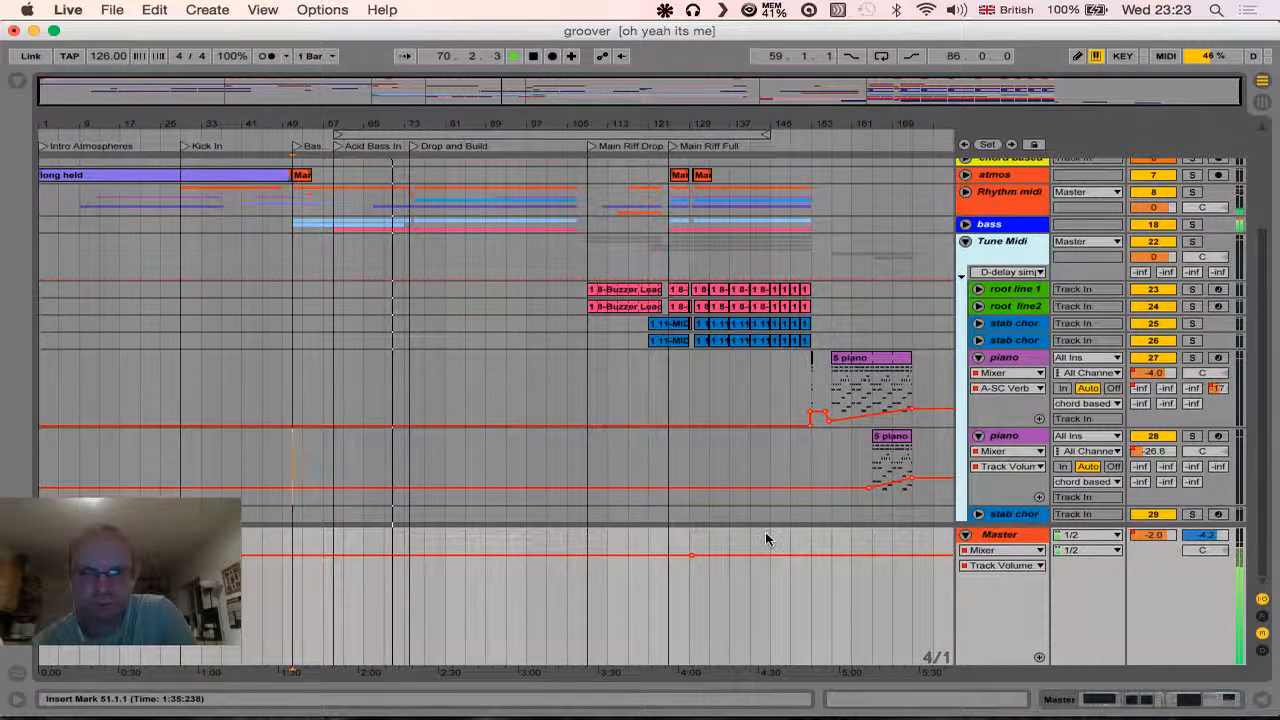
pyautogui.click(827, 555)
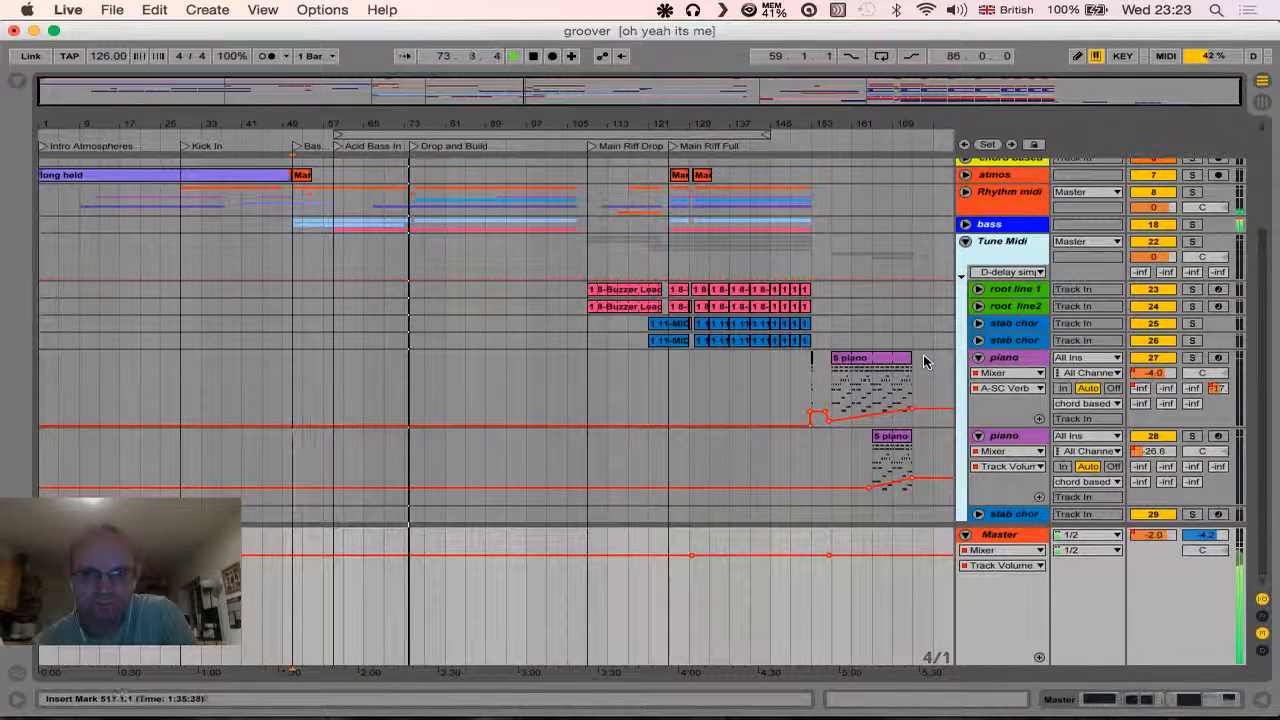
# - Extend both piano clips together so that they end at bar 189
pyautogui.moveTo(932, 362); pyautogui.dragTo(889, 449)
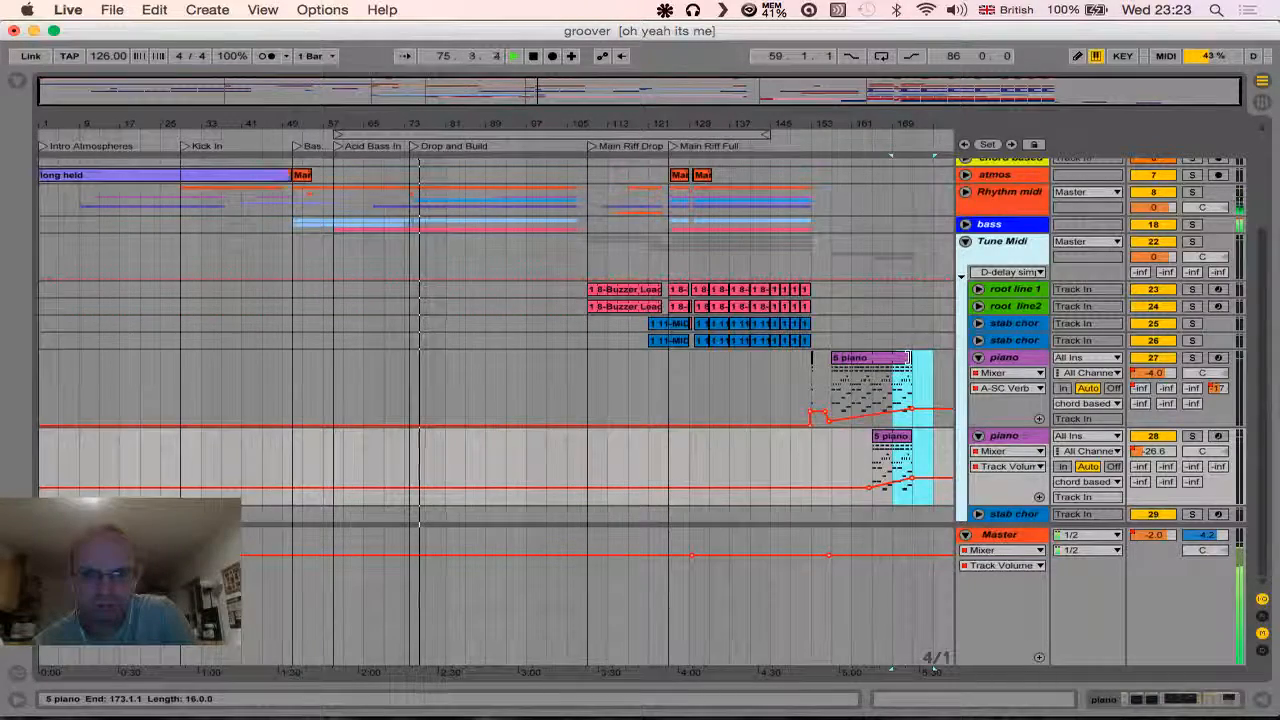
pyautogui.click(918, 359)
pyautogui.moveTo(931, 358); pyautogui.dragTo(950, 359)
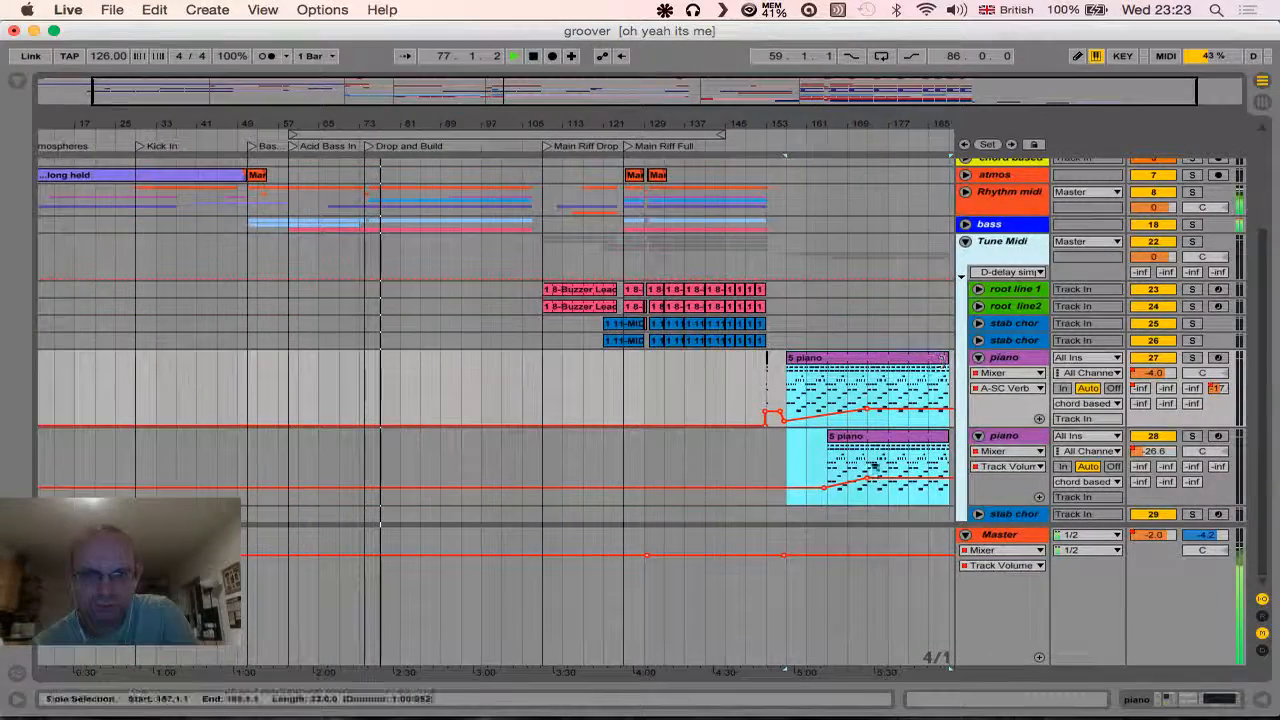
# - Add a Master volume automation point at bar 173 and fade the level down to -inf at about bar 184
pyautogui.click(868, 556)
pyautogui.moveTo(897, 563); pyautogui.dragTo(925, 661)
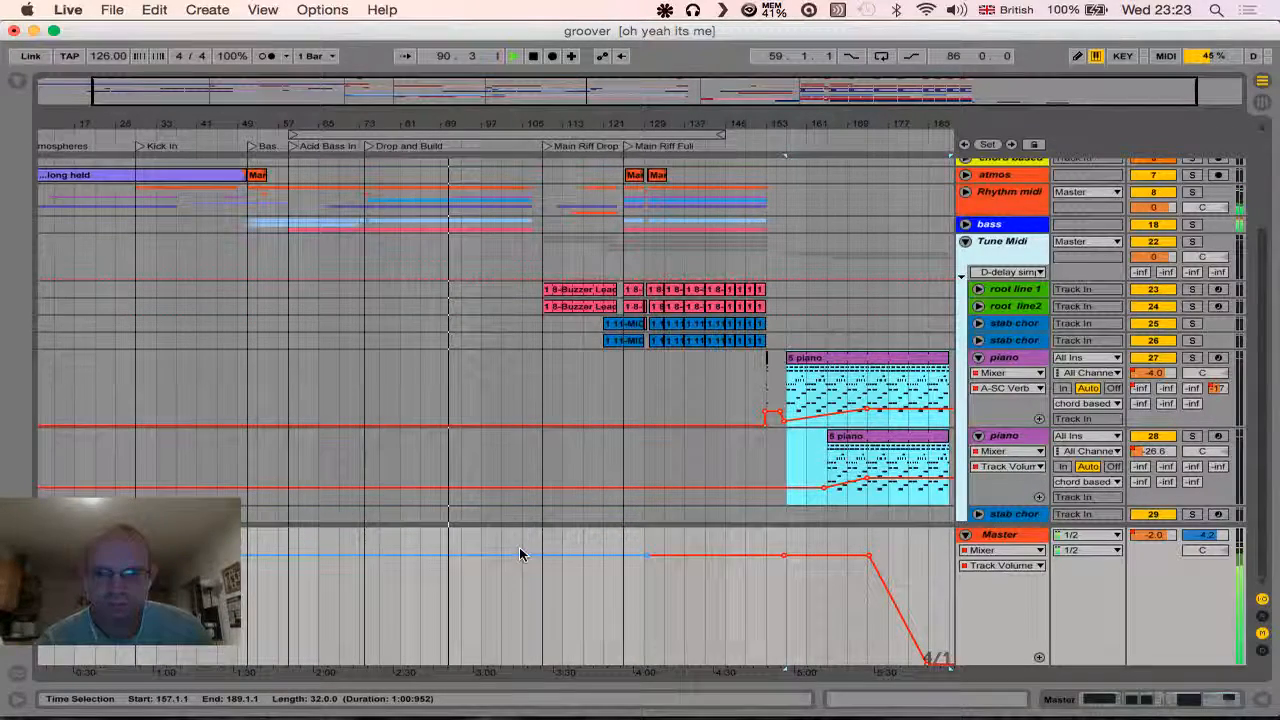
# - Try a much lower Master volume automation level for the song up to the Main Riff Full section, and restore about -2.0 dB
pyautogui.moveTo(519, 554); pyautogui.dragTo(519, 620)
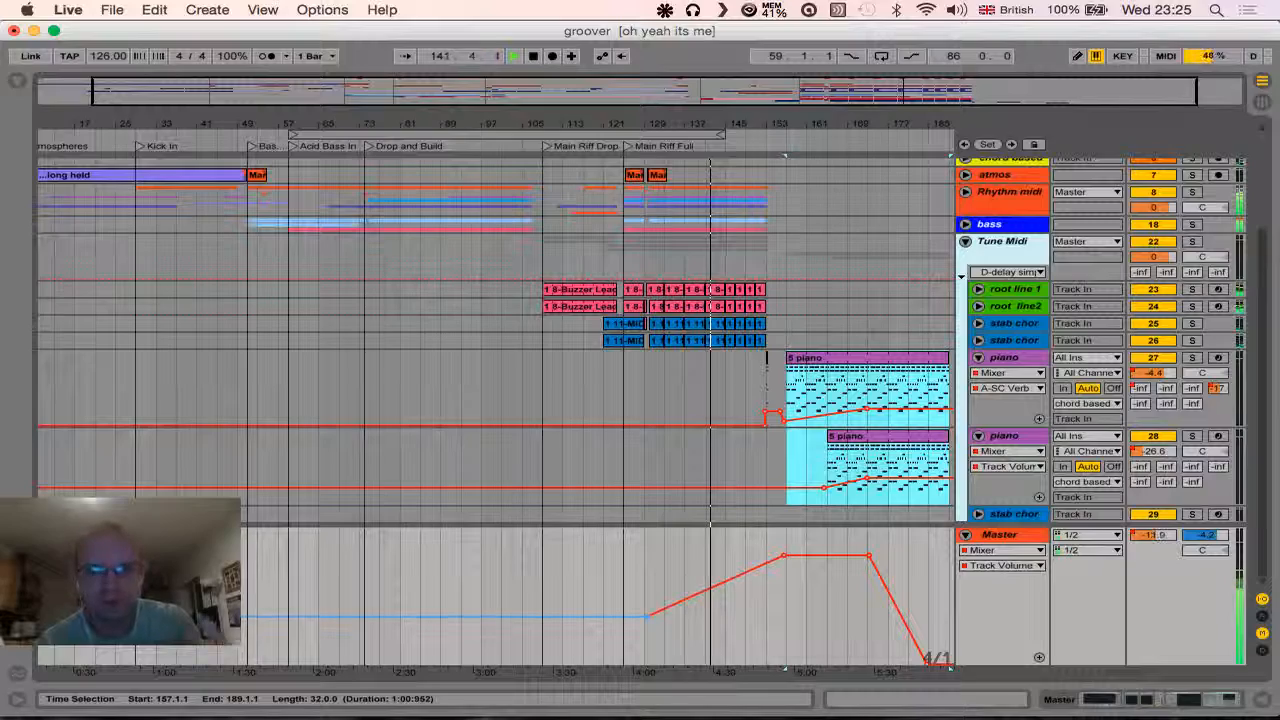
pyautogui.moveTo(600, 616); pyautogui.dragTo(600, 556)
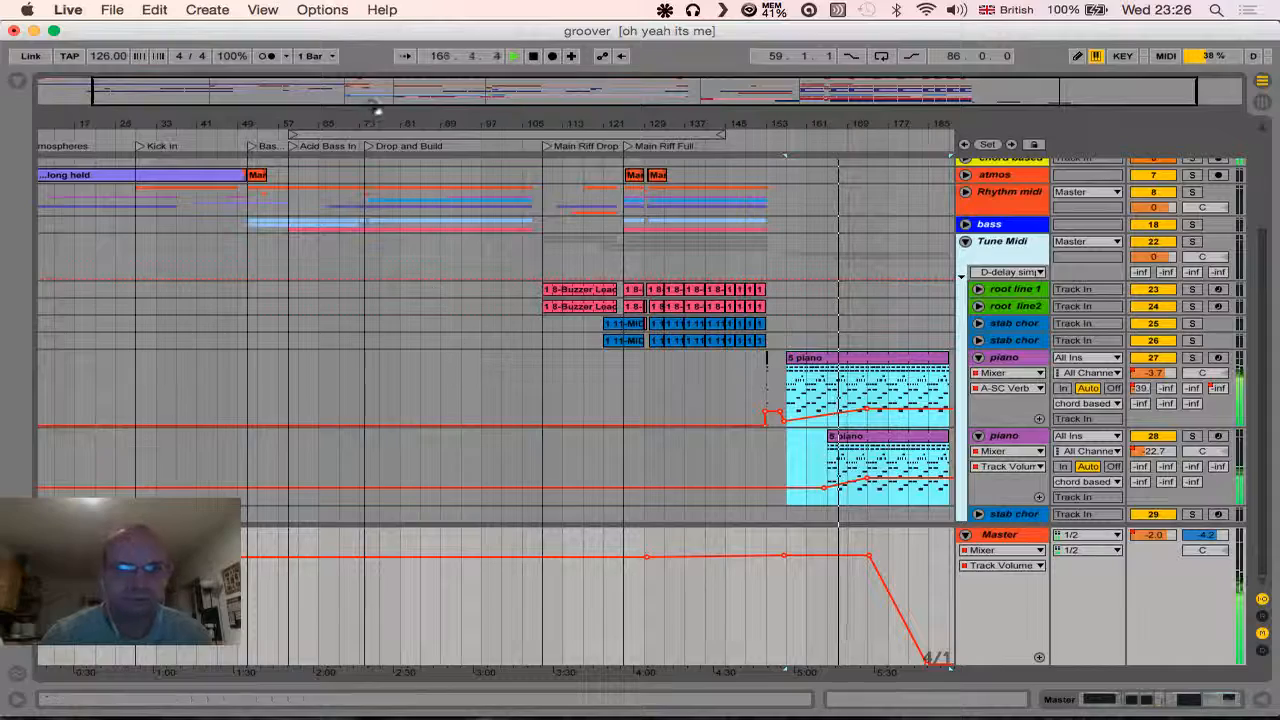
# - Make the arrangement follow the playhead through the closing fade, and show an overview of all open windows
pyautogui.click(402, 55)
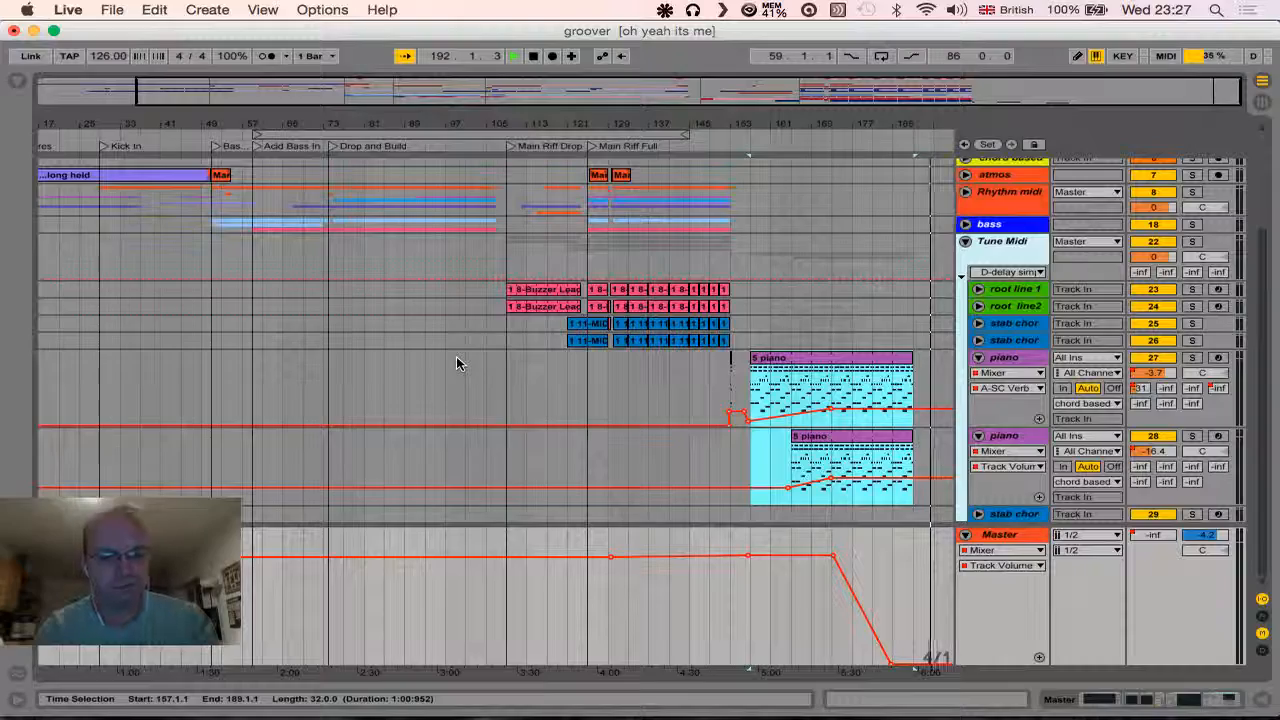
pyautogui.hotkey('ctrl', 'Up')
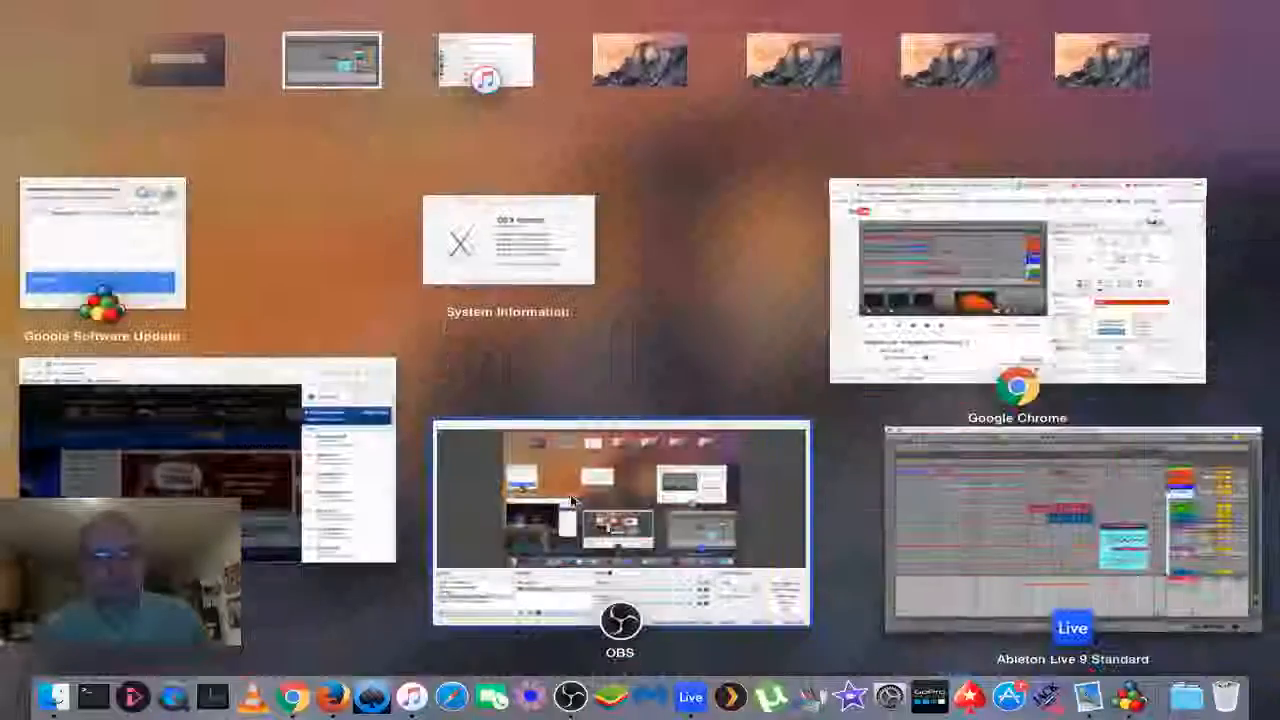